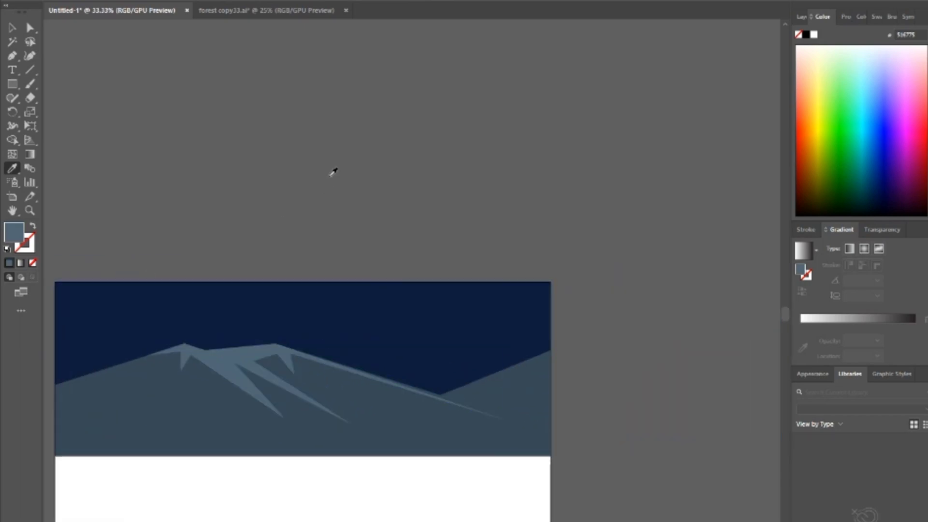
Step: Reshape the mountain highlight's long right streak, moving its lower tip inward and down and its inner corner slightly down
{"action": "key", "text": "p"}
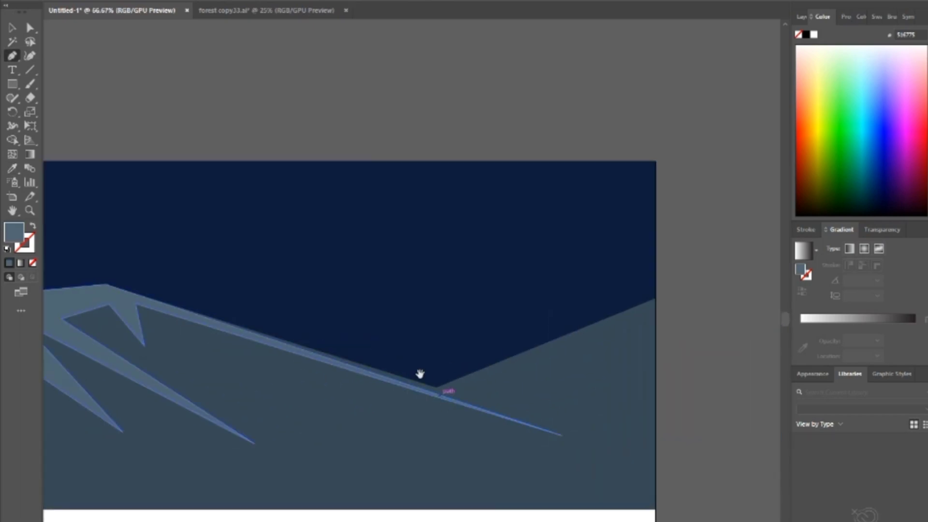
{"action": "scroll", "coordinate": [416, 392], "scroll_direction": "up", "scroll_amount": 2}
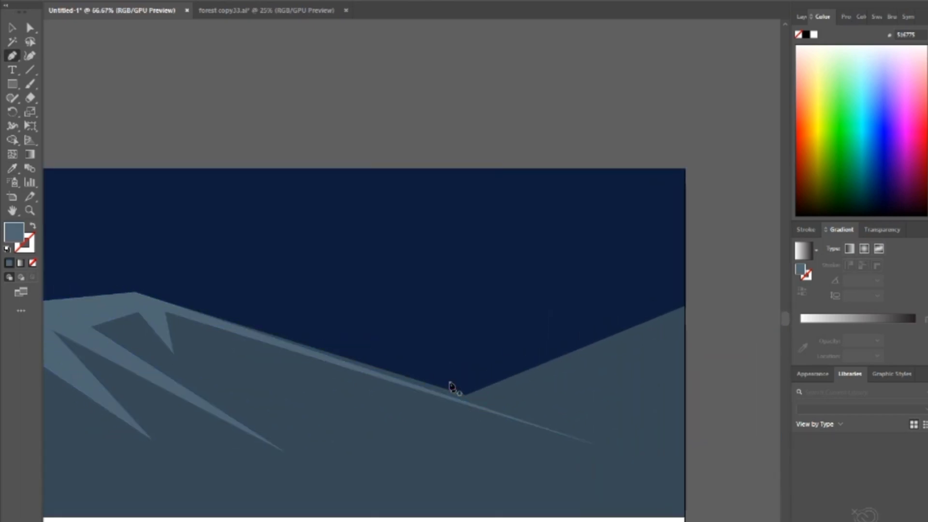
{"action": "left_click_drag", "start_coordinate": [574, 443], "coordinate": [521, 464]}
{"action": "left_click_drag", "start_coordinate": [166, 312], "coordinate": [168, 326]}
{"action": "left_click", "coordinate": [380, 333], "text": "ctrl"}
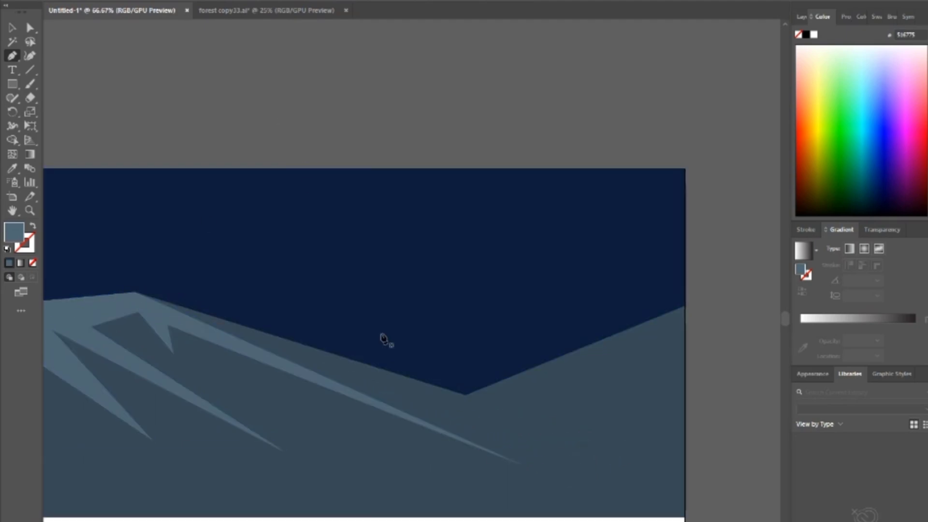
Step: Draw a pointed highlight shape over the valley between the mountains with the Pen tool, using the peak highlight's colour
{"action": "left_click", "coordinate": [412, 377]}
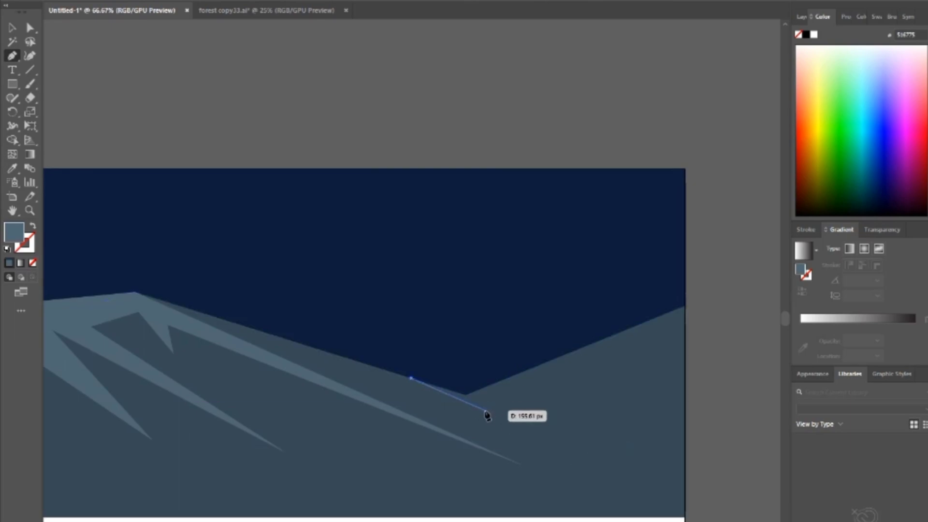
{"action": "left_click", "coordinate": [520, 409]}
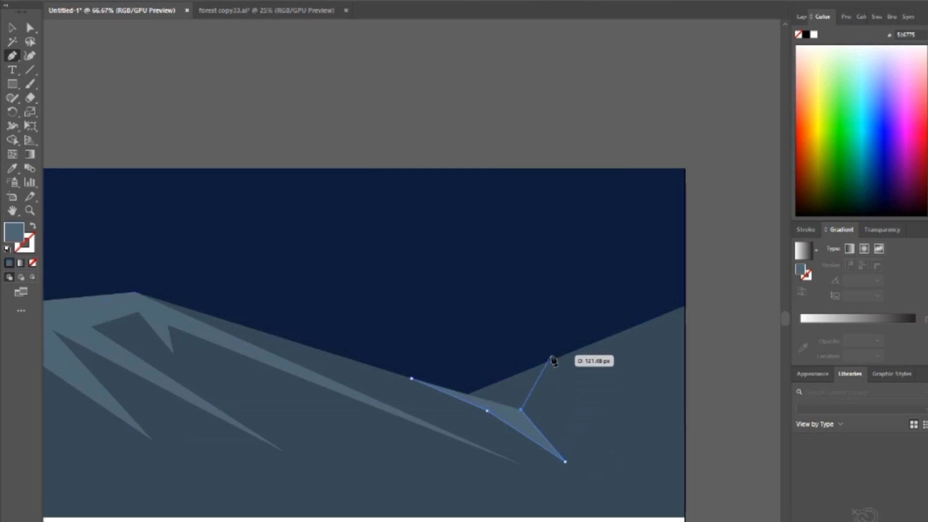
{"action": "left_click", "coordinate": [551, 360]}
{"action": "left_click", "coordinate": [32, 225]}
{"action": "left_click", "coordinate": [465, 395]}
{"action": "left_click", "coordinate": [411, 377]}
{"action": "key", "text": "i"}
{"action": "left_click", "coordinate": [142, 296]}
Step: Refine the valley highlight by moving its inner corners closer to the valley and stretching its left point up the slope
{"action": "scroll", "coordinate": [299, 411], "scroll_direction": "down", "scroll_amount": 3}
{"action": "left_click_drag", "start_coordinate": [393, 274], "coordinate": [443, 335]}
{"action": "scroll", "coordinate": [474, 343], "scroll_direction": "up", "scroll_amount": 2}
{"action": "key", "text": "v"}
{"action": "key", "text": "a"}
{"action": "left_click", "coordinate": [585, 304]}
{"action": "left_click_drag", "start_coordinate": [581, 304], "coordinate": [559, 297]}
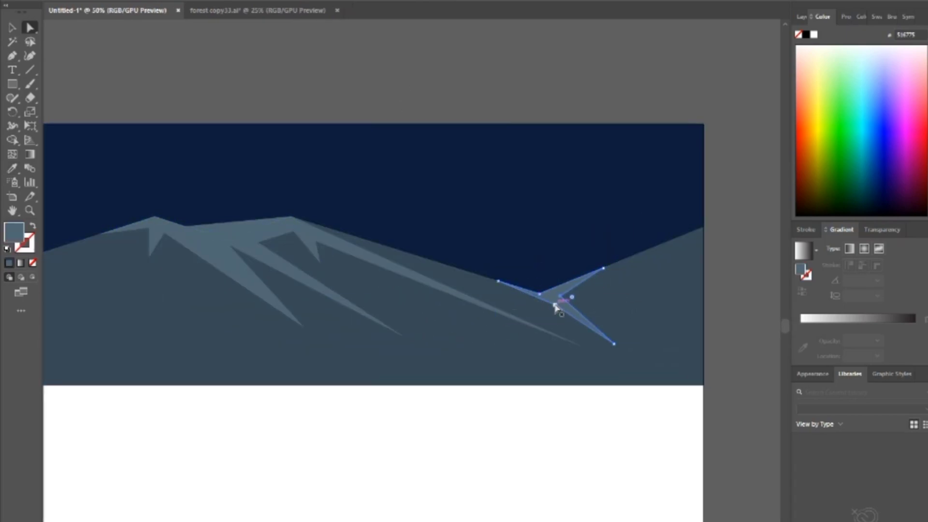
{"action": "left_click_drag", "start_coordinate": [499, 284], "coordinate": [470, 273]}
{"action": "left_click", "coordinate": [583, 96]}
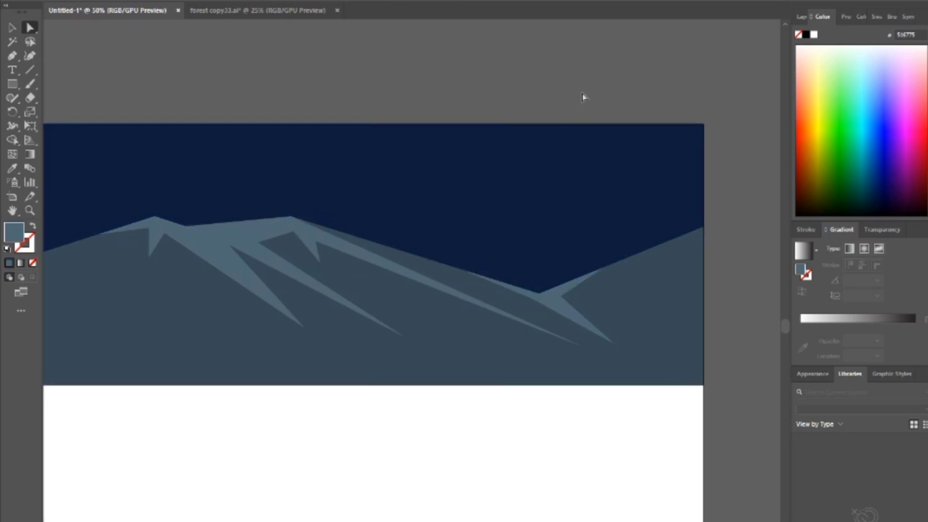
Step: Draw the gently curved upper edge of a ridge band with the Pen tool, spanning the lower mountains from side to side
{"action": "key", "text": "p"}
{"action": "left_click_drag", "start_coordinate": [112, 456], "coordinate": [234, 518]}
{"action": "left_click", "coordinate": [81, 388]}
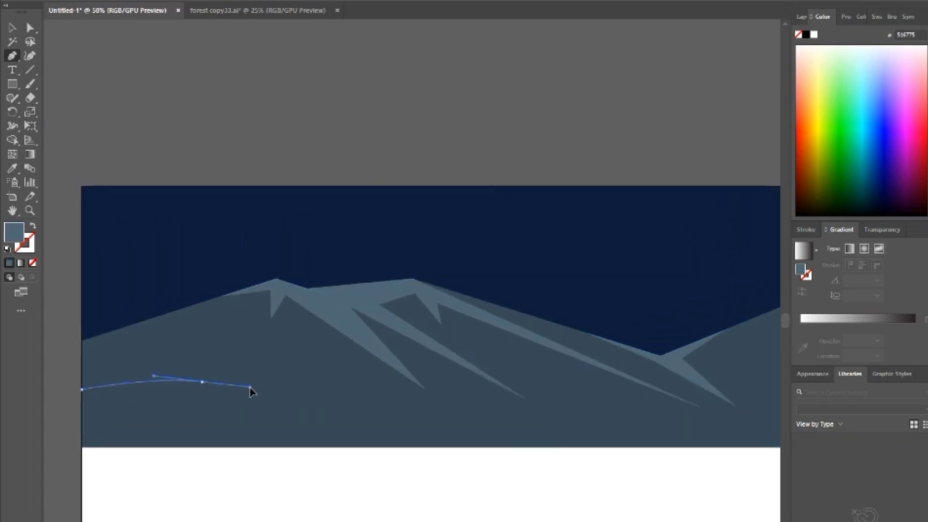
{"action": "left_click", "coordinate": [593, 388]}
{"action": "left_click", "coordinate": [653, 398]}
{"action": "left_click", "coordinate": [714, 405]}
{"action": "left_click_drag", "start_coordinate": [720, 393], "coordinate": [283, 329]}
{"action": "left_click", "coordinate": [389, 338]}
Step: Complete the ridge band with a lower edge that has two pointed spurs and close it at the artboard's left edge
{"action": "left_click", "coordinate": [388, 353]}
{"action": "left_click_drag", "start_coordinate": [233, 359], "coordinate": [508, 363]}
{"action": "left_click_drag", "start_coordinate": [414, 347], "coordinate": [645, 379]}
{"action": "left_click", "coordinate": [290, 356]}
{"action": "left_click", "coordinate": [349, 365]}
{"action": "left_click_drag", "start_coordinate": [553, 361], "coordinate": [517, 333]}
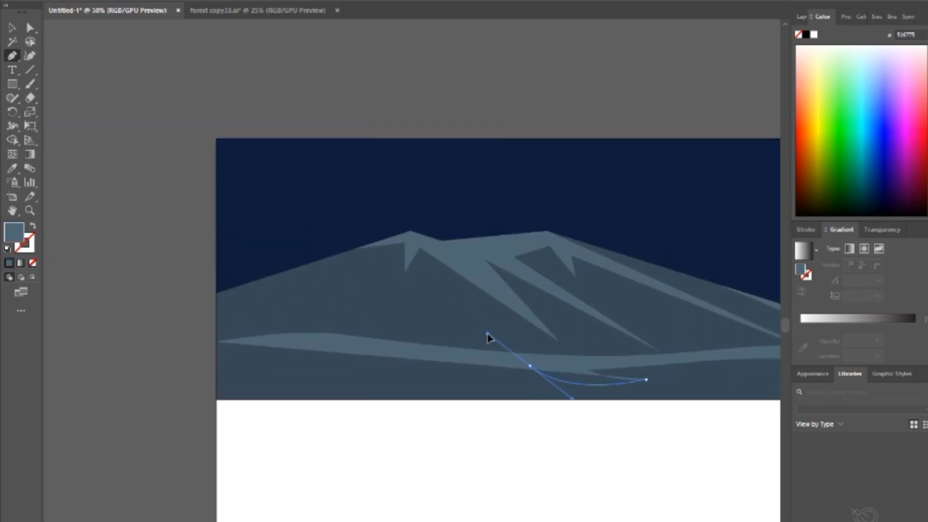
{"action": "left_click_drag", "start_coordinate": [530, 366], "coordinate": [528, 377]}
{"action": "left_click_drag", "start_coordinate": [392, 368], "coordinate": [316, 342]}
{"action": "left_click", "coordinate": [406, 366]}
{"action": "left_click", "coordinate": [216, 351]}
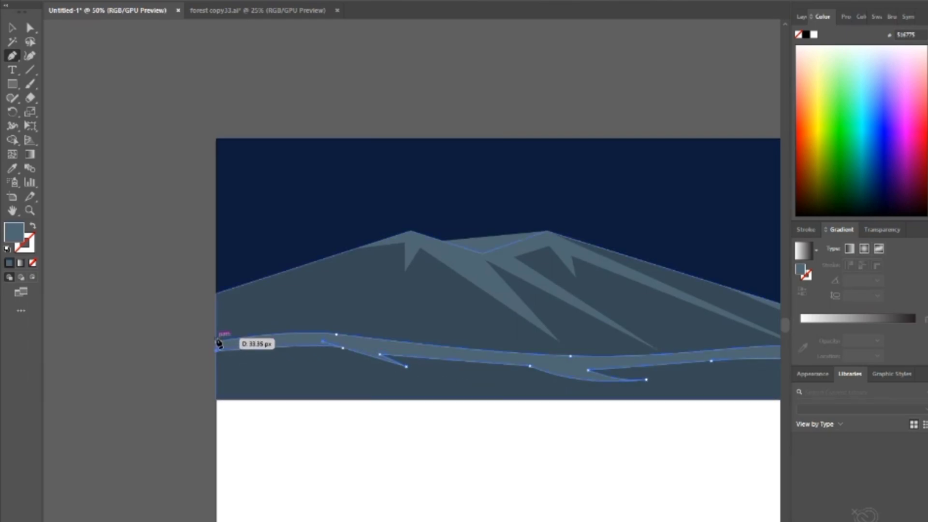
{"action": "left_click", "coordinate": [216, 342]}
Step: Sample the darkest teal swatch for the ridge band and lighten its fill to 193138
{"action": "scroll", "coordinate": [221, 344], "scroll_direction": "down", "scroll_amount": 1}
{"action": "left_click_drag", "start_coordinate": [218, 370], "coordinate": [322, 377]}
{"action": "left_click", "coordinate": [165, 366]}
{"action": "left_click", "coordinate": [172, 342]}
{"action": "left_click", "coordinate": [196, 392]}
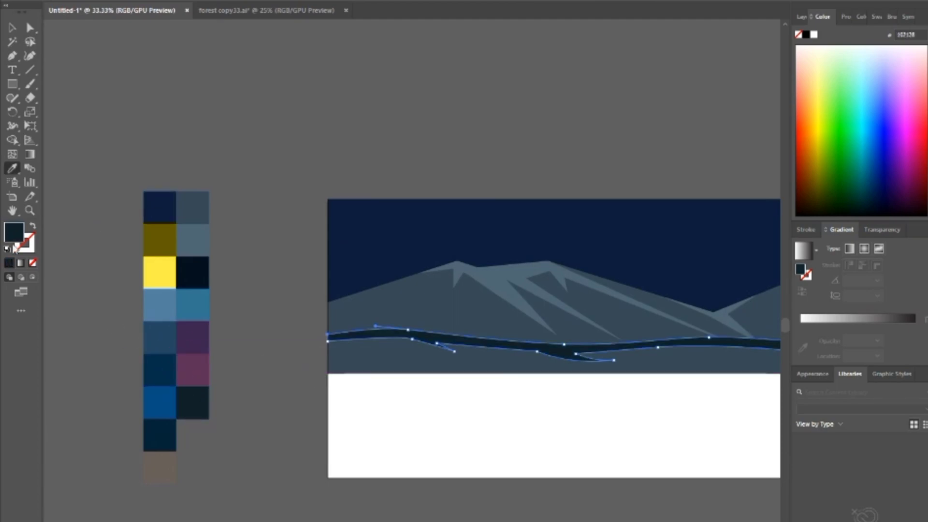
{"action": "double_click", "coordinate": [17, 234]}
{"action": "left_click", "coordinate": [486, 186]}
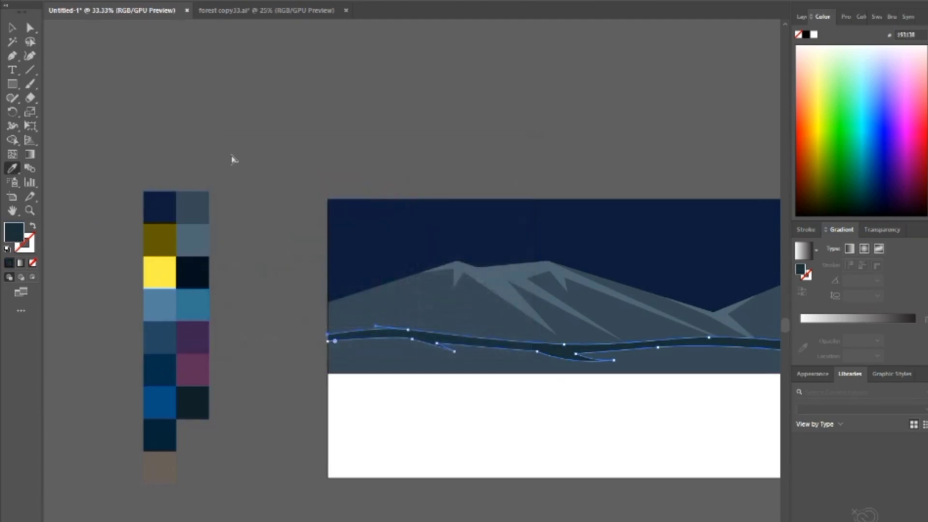
{"action": "left_click", "coordinate": [232, 158], "text": "ctrl"}
Step: Outline the left, bottom and right sides of a ground shape with the Pen tool along the base of the mountains
{"action": "left_click_drag", "start_coordinate": [357, 219], "coordinate": [277, 201]}
{"action": "key", "text": "p"}
{"action": "left_click", "coordinate": [248, 323]}
{"action": "left_click_drag", "start_coordinate": [301, 350], "coordinate": [225, 287]}
{"action": "left_click", "coordinate": [172, 292]}
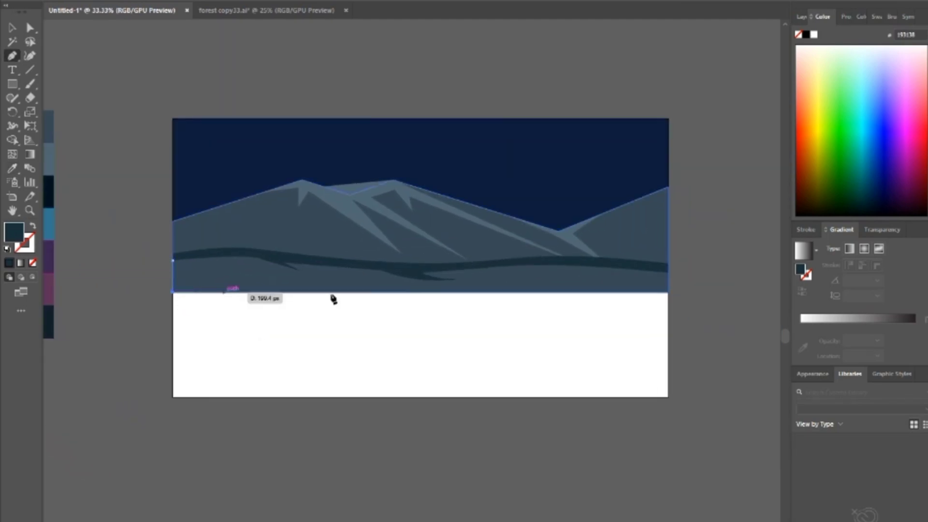
{"action": "left_click", "coordinate": [668, 293]}
{"action": "left_click", "coordinate": [668, 265]}
Step: Close the ground shape with a wavy upper edge that follows the ridge band
{"action": "left_click_drag", "start_coordinate": [398, 266], "coordinate": [314, 273]}
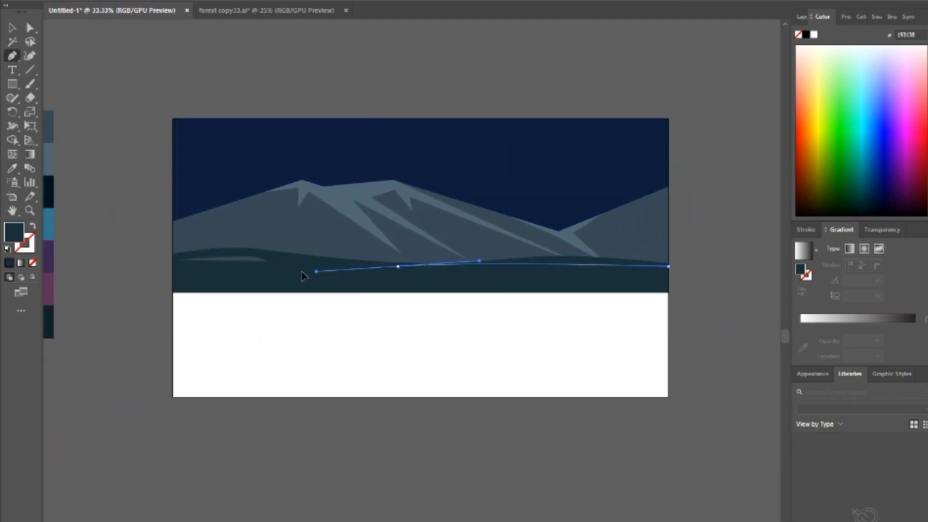
{"action": "left_click_drag", "start_coordinate": [191, 277], "coordinate": [190, 277]}
{"action": "key", "text": "ctrl+z"}
{"action": "left_click", "coordinate": [34, 228]}
{"action": "scroll", "coordinate": [632, 260], "scroll_direction": "up", "scroll_amount": 2}
{"action": "left_click_drag", "start_coordinate": [436, 261], "coordinate": [338, 267]}
{"action": "left_click_drag", "start_coordinate": [187, 288], "coordinate": [532, 240]}
{"action": "left_click_drag", "start_coordinate": [290, 208], "coordinate": [530, 264]}
{"action": "left_click", "coordinate": [483, 285]}
{"action": "scroll", "coordinate": [481, 263], "scroll_direction": "down", "scroll_amount": 3}
{"action": "scroll", "coordinate": [677, 357], "scroll_direction": "up", "scroll_amount": 3}
Step: Fill the ground shape with the dark teal swatch and bring the ridge band to the front
{"action": "left_click_drag", "start_coordinate": [466, 314], "coordinate": [300, 358]}
{"action": "key", "text": "i"}
{"action": "left_click", "coordinate": [272, 352]}
{"action": "left_click", "coordinate": [343, 346], "text": "ctrl"}
{"action": "left_click_drag", "start_coordinate": [437, 335], "coordinate": [225, 364]}
{"action": "key", "text": "v"}
{"action": "left_click", "coordinate": [257, 278]}
{"action": "key", "text": "ctrl+shift+]"}
{"action": "left_click", "coordinate": [381, 345]}
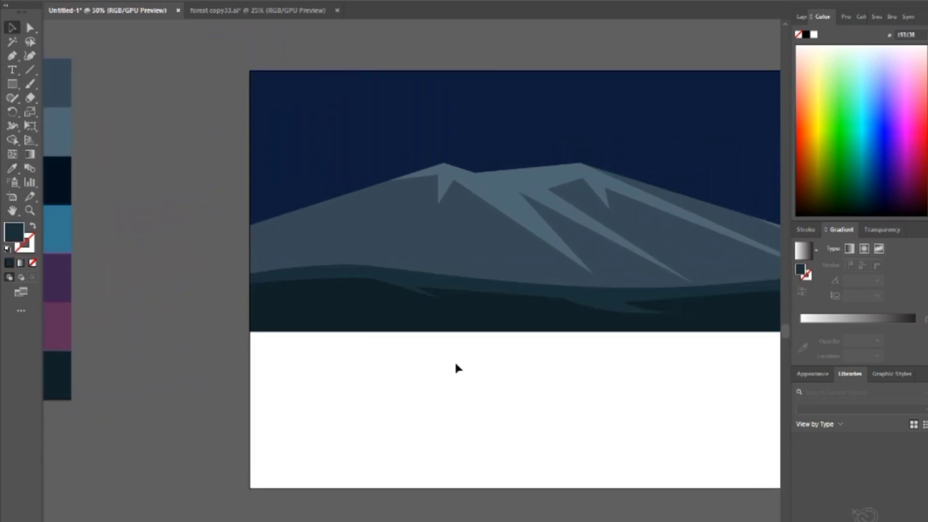
Step: Adjust the ridge band's right spur by reshaping its underside curve and tip handle
{"action": "scroll", "coordinate": [383, 352], "scroll_direction": "down", "scroll_amount": 3}
{"action": "left_click_drag", "start_coordinate": [516, 394], "coordinate": [483, 443]}
{"action": "scroll", "coordinate": [453, 377], "scroll_direction": "up", "scroll_amount": 5}
{"action": "key", "text": "a"}
{"action": "left_click", "coordinate": [431, 442]}
{"action": "left_click_drag", "start_coordinate": [308, 461], "coordinate": [292, 448]}
{"action": "left_click_drag", "start_coordinate": [429, 444], "coordinate": [390, 444]}
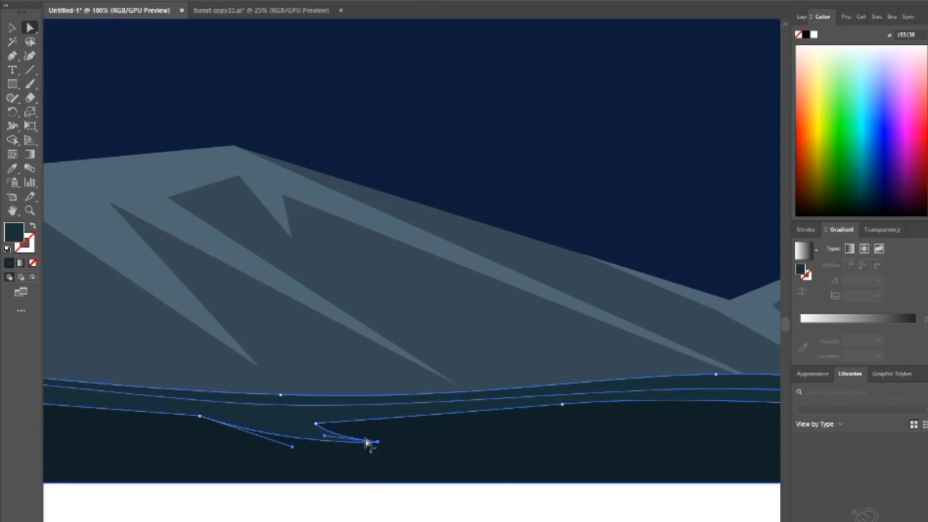
Step: Flatten the right spur's lower curve and extend its tip slightly to the right
{"action": "scroll", "coordinate": [362, 439], "scroll_direction": "down", "scroll_amount": 3}
{"action": "scroll", "coordinate": [377, 437], "scroll_direction": "up", "scroll_amount": 4}
{"action": "left_click", "coordinate": [271, 445]}
{"action": "left_click", "coordinate": [409, 493]}
{"action": "left_click", "coordinate": [378, 465]}
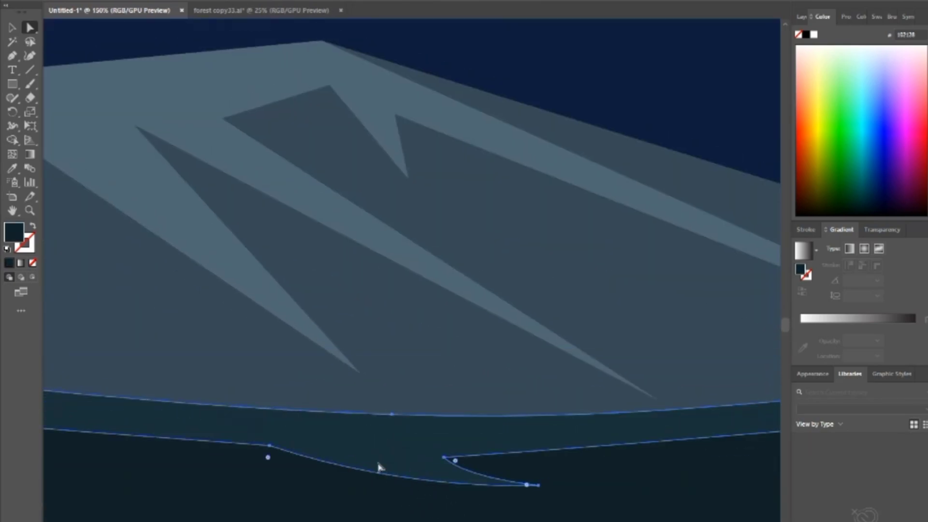
{"action": "left_click_drag", "start_coordinate": [410, 493], "coordinate": [431, 481]}
{"action": "left_click_drag", "start_coordinate": [539, 485], "coordinate": [561, 478]}
{"action": "left_click_drag", "start_coordinate": [431, 481], "coordinate": [477, 501]}
{"action": "scroll", "coordinate": [483, 478], "scroll_direction": "down", "scroll_amount": 5}
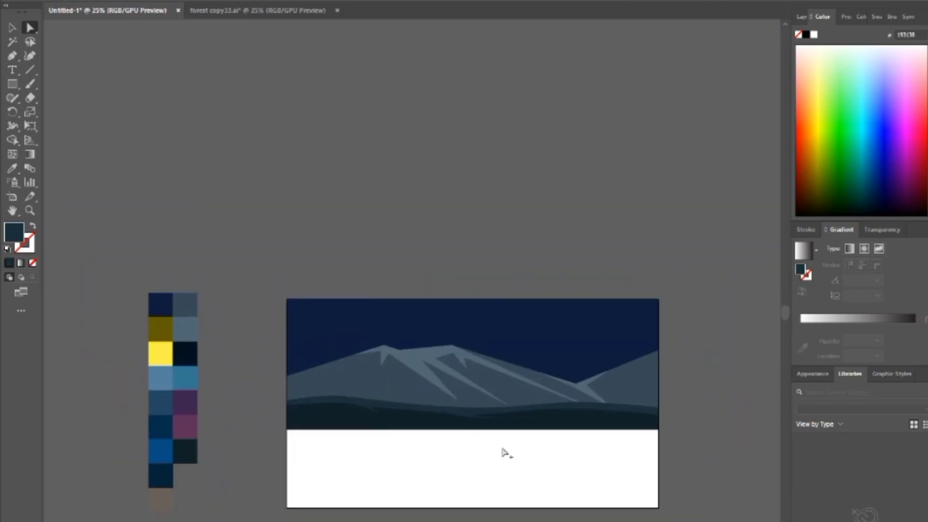
Step: Shorten the two middle streaks of the mountain highlight by moving their lower tips up and to the left
{"action": "left_click", "coordinate": [477, 428]}
{"action": "scroll", "coordinate": [476, 429], "scroll_direction": "up", "scroll_amount": 3}
{"action": "scroll", "coordinate": [569, 460], "scroll_direction": "up", "scroll_amount": 2}
{"action": "left_click_drag", "start_coordinate": [575, 456], "coordinate": [375, 382]}
{"action": "left_click_drag", "start_coordinate": [660, 447], "coordinate": [445, 373]}
{"action": "scroll", "coordinate": [386, 441], "scroll_direction": "down", "scroll_amount": 4}
{"action": "scroll", "coordinate": [559, 441], "scroll_direction": "up", "scroll_amount": 3}
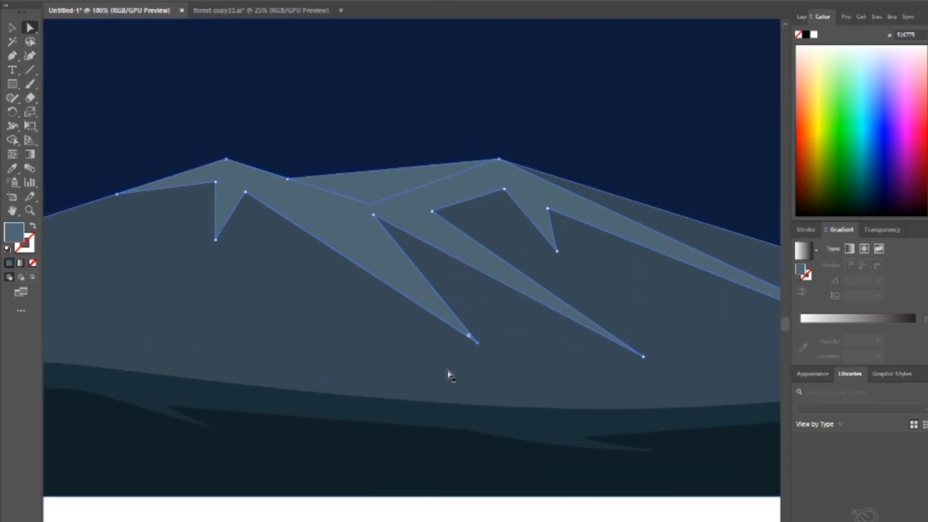
{"action": "scroll", "coordinate": [445, 373], "scroll_direction": "down", "scroll_amount": 3}
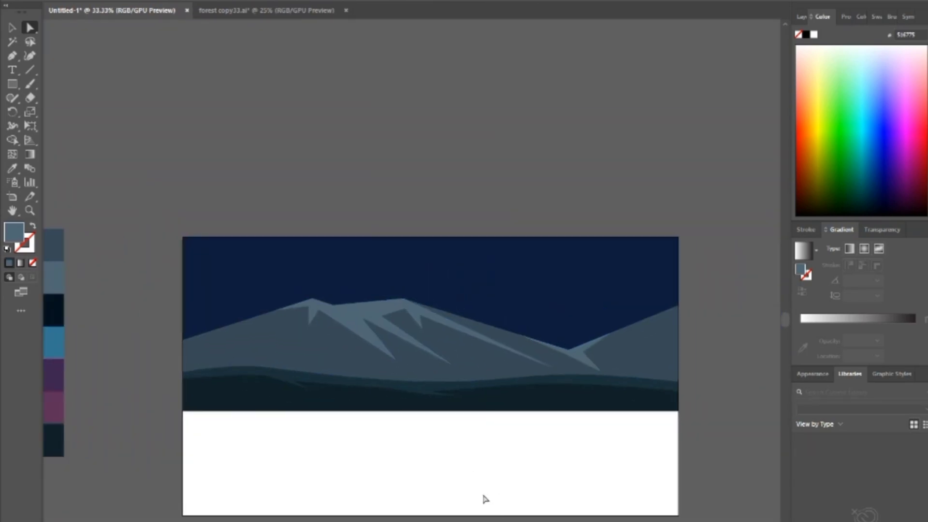
Step: Make a small four-pointed star above the artboard by bending a diamond's straight sides inward
{"action": "scroll", "coordinate": [367, 400], "scroll_direction": "up", "scroll_amount": 4}
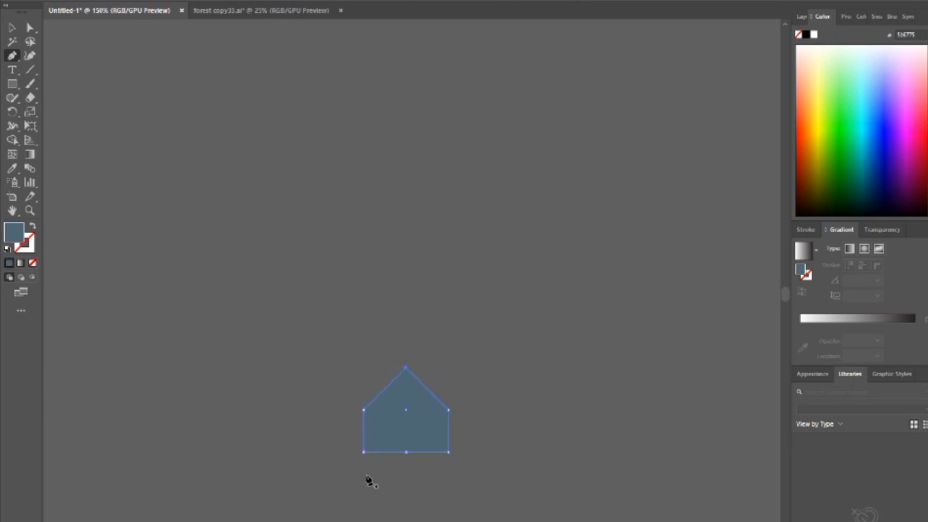
{"action": "left_click_drag", "start_coordinate": [422, 425], "coordinate": [417, 416]}
{"action": "key", "text": "alt+shift"}
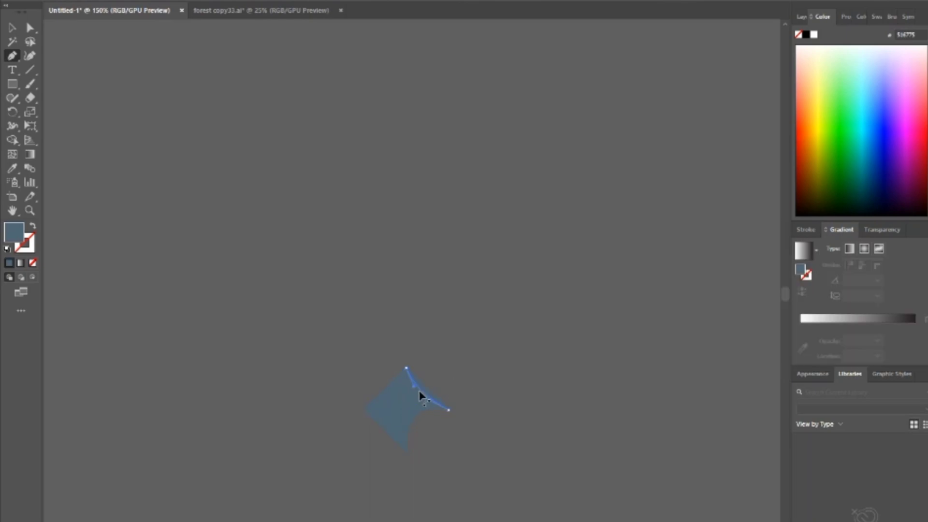
{"action": "key", "text": "alt+shift"}
{"action": "left_click_drag", "start_coordinate": [391, 421], "coordinate": [398, 418]}
{"action": "scroll", "coordinate": [457, 462], "scroll_direction": "down", "scroll_amount": 5}
{"action": "left_click_drag", "start_coordinate": [466, 468], "coordinate": [490, 201]}
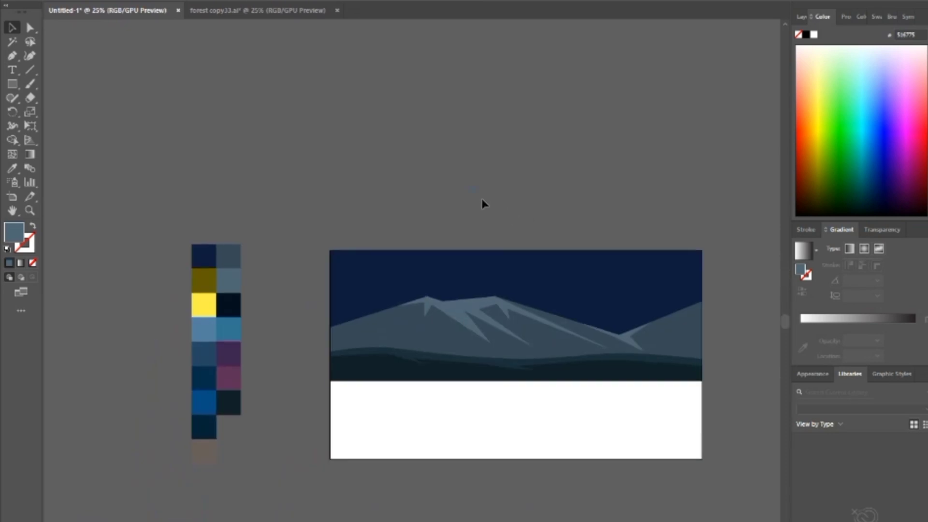
Step: Give the star a white fill and no stroke
{"action": "scroll", "coordinate": [312, 292], "scroll_direction": "up", "scroll_amount": 6}
{"action": "mouse_move", "coordinate": [384, 385]}
{"action": "left_mouse_down"}
{"action": "mouse_move", "coordinate": [380, 443]}
{"action": "mouse_move", "coordinate": [327, 431]}
{"action": "mouse_move", "coordinate": [389, 504]}
{"action": "left_mouse_up"}
{"action": "left_click", "coordinate": [6, 249]}
{"action": "left_click", "coordinate": [29, 247]}
{"action": "left_click", "coordinate": [32, 263]}
{"action": "left_click", "coordinate": [13, 232]}
{"action": "left_click", "coordinate": [300, 446]}
Step: Scatter copies of the star in different sizes across the sky above the left part of the mountain
{"action": "scroll", "coordinate": [300, 446], "scroll_direction": "down", "scroll_amount": 5}
{"action": "scroll", "coordinate": [309, 423], "scroll_direction": "up", "scroll_amount": 4}
{"action": "left_click_drag", "start_coordinate": [389, 503], "coordinate": [364, 394]}
{"action": "left_click_drag", "start_coordinate": [368, 387], "coordinate": [245, 405]}
{"action": "left_click_drag", "start_coordinate": [179, 521], "coordinate": [402, 327]}
{"action": "left_click_drag", "start_coordinate": [423, 345], "coordinate": [257, 315]}
{"action": "scroll", "coordinate": [365, 335], "scroll_direction": "down", "scroll_amount": 3}
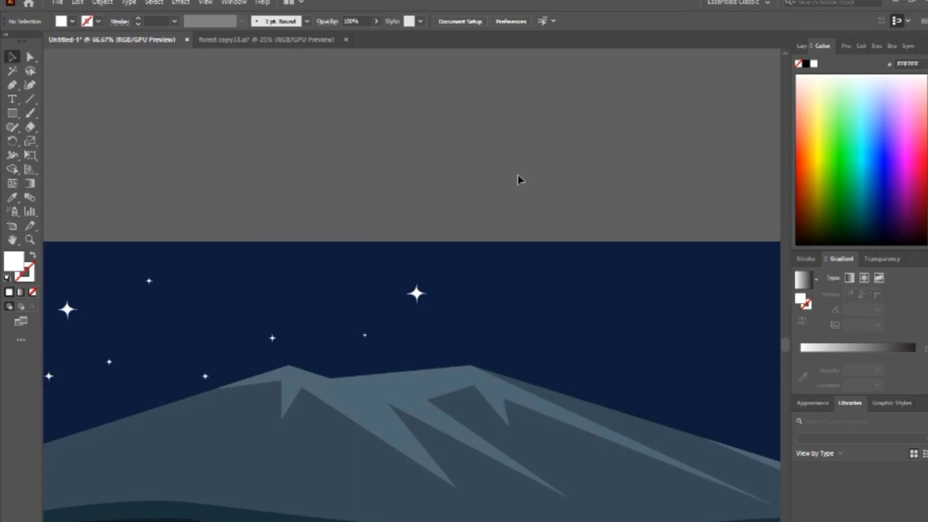
Step: Draw a white circle about 211 px wide above the artboard and place an overlapping copy to its right
{"action": "key", "text": "l"}
{"action": "left_click_drag", "start_coordinate": [479, 195], "coordinate": [510, 225]}
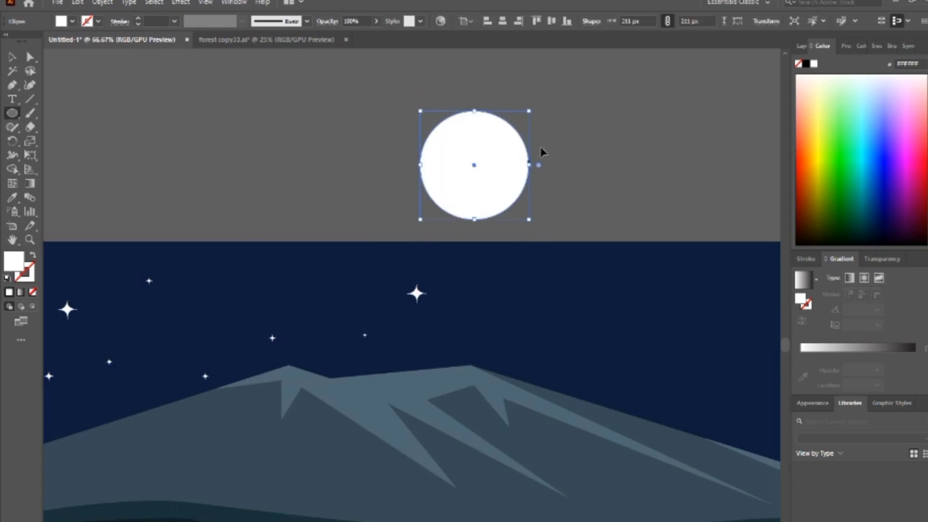
{"action": "key", "text": "v"}
{"action": "left_click", "coordinate": [543, 145]}
{"action": "left_click_drag", "start_coordinate": [543, 142], "coordinate": [387, 202]}
{"action": "scroll", "coordinate": [327, 222], "scroll_direction": "up", "scroll_amount": 2}
{"action": "mouse_move", "coordinate": [317, 235]}
{"action": "left_mouse_down"}
{"action": "mouse_move", "coordinate": [408, 194]}
{"action": "mouse_move", "coordinate": [414, 206]}
{"action": "left_mouse_up"}
Step: Remove the overlapping circle with the Shape Builder tool to leave a crescent moon
{"action": "left_click", "coordinate": [275, 273], "text": "shift"}
{"action": "key", "text": "shift+m"}
{"action": "left_click_drag", "start_coordinate": [319, 268], "coordinate": [572, 246]}
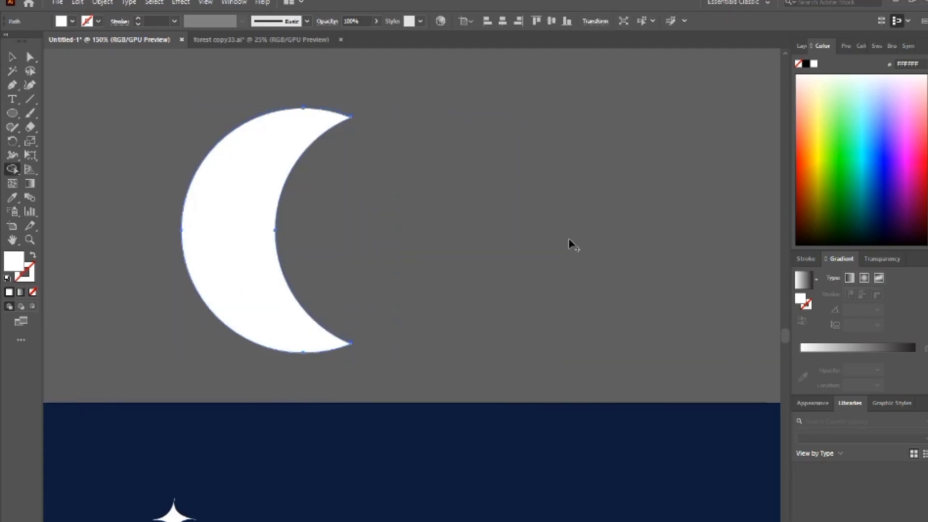
{"action": "key", "text": "v"}
{"action": "left_click", "coordinate": [568, 246]}
Step: Move the crescent moon into the night sky just above the mountain's right peak
{"action": "left_click_drag", "start_coordinate": [479, 269], "coordinate": [514, 236]}
{"action": "scroll", "coordinate": [533, 222], "scroll_direction": "down", "scroll_amount": 3}
{"action": "left_click_drag", "start_coordinate": [458, 243], "coordinate": [476, 351]}
{"action": "key", "text": "ctrl+equal"}
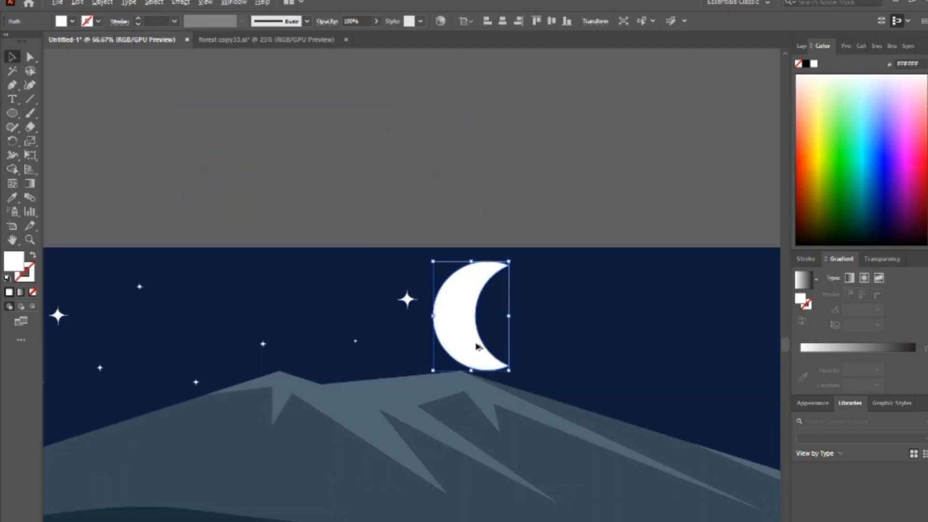
{"action": "left_click", "coordinate": [462, 225]}
Step: Select all the stars in the sky and group them
{"action": "scroll", "coordinate": [202, 253], "scroll_direction": "down", "scroll_amount": 2}
{"action": "left_click_drag", "start_coordinate": [155, 293], "coordinate": [309, 302]}
{"action": "scroll", "coordinate": [271, 309], "scroll_direction": "up", "scroll_amount": 2}
{"action": "left_click", "coordinate": [198, 347]}
{"action": "left_click", "coordinate": [216, 280], "text": "shift"}
{"action": "left_click", "coordinate": [258, 332], "text": "shift"}
{"action": "left_click", "coordinate": [298, 250], "text": "shift"}
{"action": "left_click", "coordinate": [354, 345], "text": "shift"}
{"action": "left_click", "coordinate": [421, 307], "text": "shift"}
{"action": "left_click", "coordinate": [514, 304], "text": "shift"}
{"action": "scroll", "coordinate": [524, 314], "scroll_direction": "right", "scroll_amount": 3}
{"action": "left_click", "coordinate": [431, 258], "text": "shift"}
{"action": "scroll", "coordinate": [441, 264], "scroll_direction": "down", "scroll_amount": 2}
{"action": "key", "text": "ctrl+g"}
Step: Create a horizontally mirrored copy of the star group with Reflect
{"action": "right_click", "coordinate": [410, 269]}
{"action": "mouse_move", "coordinate": [464, 399]}
{"action": "left_click", "coordinate": [555, 445]}
{"action": "left_click", "coordinate": [316, 360]}
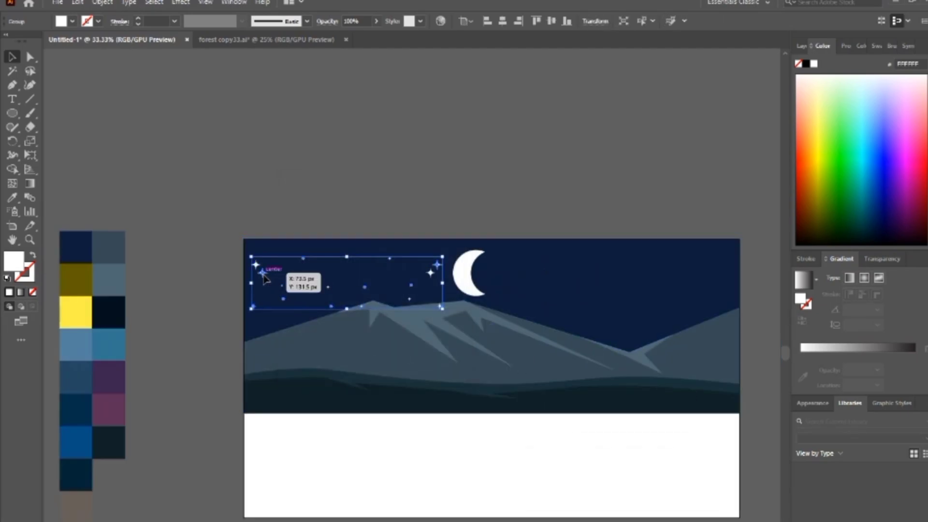
Step: Move the mirrored star group into the sky on the moon's other side and reflect it across the vertical axis
{"action": "left_click_drag", "start_coordinate": [264, 279], "coordinate": [522, 280]}
{"action": "scroll", "coordinate": [429, 168], "scroll_direction": "down", "scroll_amount": 2}
{"action": "scroll", "coordinate": [468, 275], "scroll_direction": "up", "scroll_amount": 3}
{"action": "right_click", "coordinate": [492, 262]}
{"action": "mouse_move", "coordinate": [527, 392]}
{"action": "left_click", "coordinate": [737, 425]}
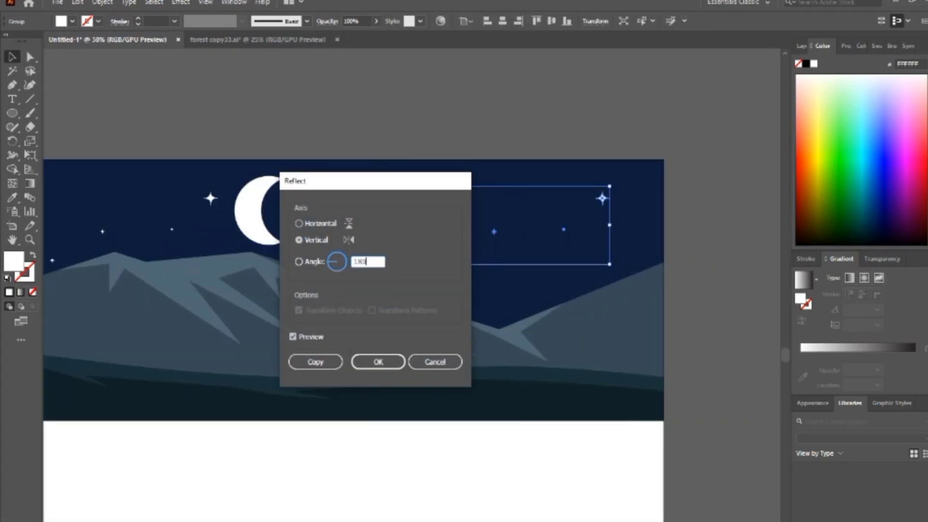
{"action": "left_click", "coordinate": [353, 355]}
{"action": "scroll", "coordinate": [430, 155], "scroll_direction": "up", "scroll_amount": 1}
{"action": "scroll", "coordinate": [451, 161], "scroll_direction": "down", "scroll_amount": 3}
{"action": "scroll", "coordinate": [505, 281], "scroll_direction": "up", "scroll_amount": 3}
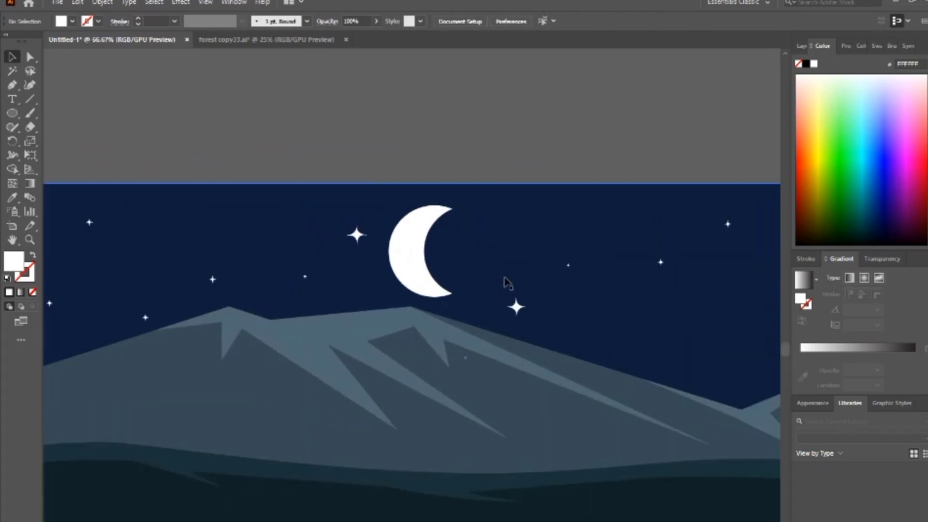
Step: Reposition individual stars beside the moon with Direct Selection, moving the one over the mountain slope into open sky
{"action": "key", "text": "a"}
{"action": "left_click", "coordinate": [516, 307]}
{"action": "scroll", "coordinate": [516, 308], "scroll_direction": "up", "scroll_amount": 2}
{"action": "left_click_drag", "start_coordinate": [515, 367], "coordinate": [709, 435]}
{"action": "scroll", "coordinate": [638, 273], "scroll_direction": "up", "scroll_amount": 6}
{"action": "left_click_drag", "start_coordinate": [638, 273], "coordinate": [176, 464]}
{"action": "scroll", "coordinate": [234, 274], "scroll_direction": "down", "scroll_amount": 8}
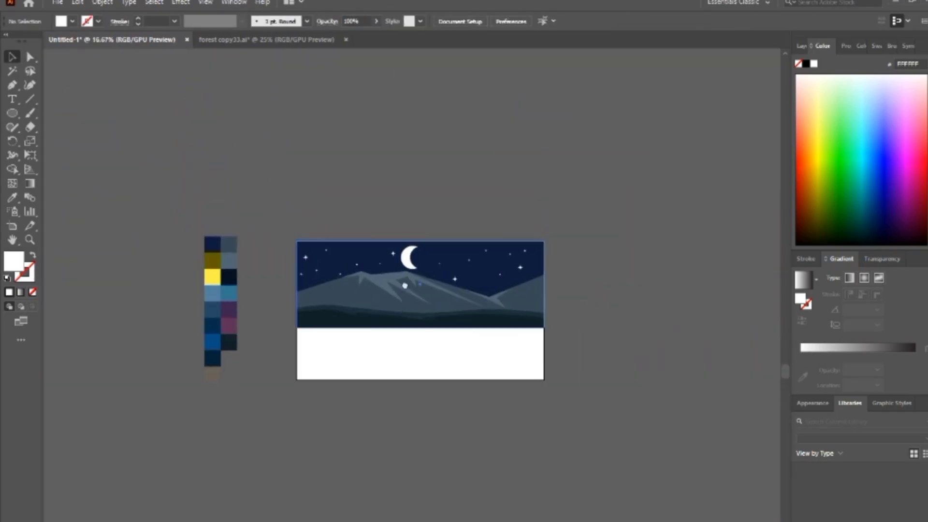
Step: Reduce the height of the sky, stars, mountains and ridges at full artboard width, leaving the moon undistorted above the peak
{"action": "scroll", "coordinate": [401, 271], "scroll_direction": "up", "scroll_amount": 1}
{"action": "double_click", "coordinate": [321, 367]}
{"action": "double_click", "coordinate": [311, 400]}
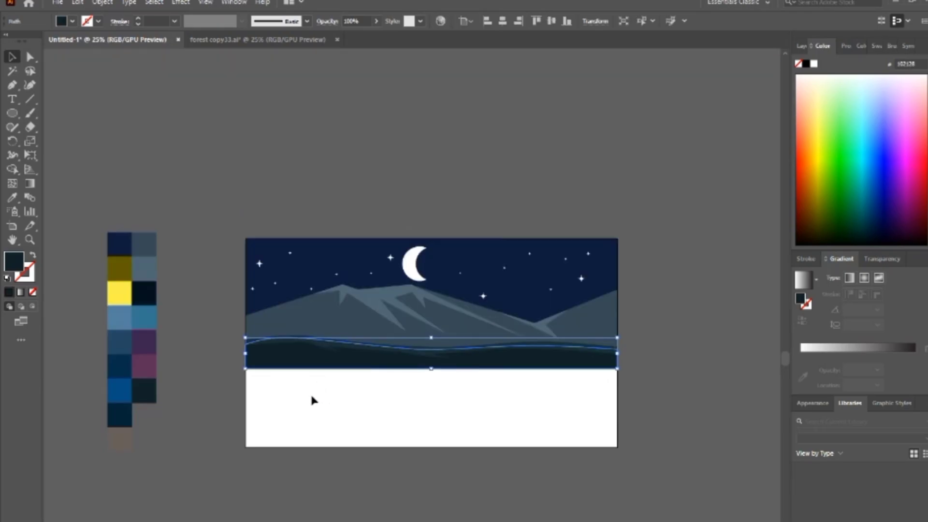
{"action": "left_click", "coordinate": [315, 408]}
{"action": "left_click_drag", "start_coordinate": [204, 218], "coordinate": [354, 315]}
{"action": "scroll", "coordinate": [414, 269], "scroll_direction": "up", "scroll_amount": 5}
{"action": "scroll", "coordinate": [414, 269], "scroll_direction": "down", "scroll_amount": 5}
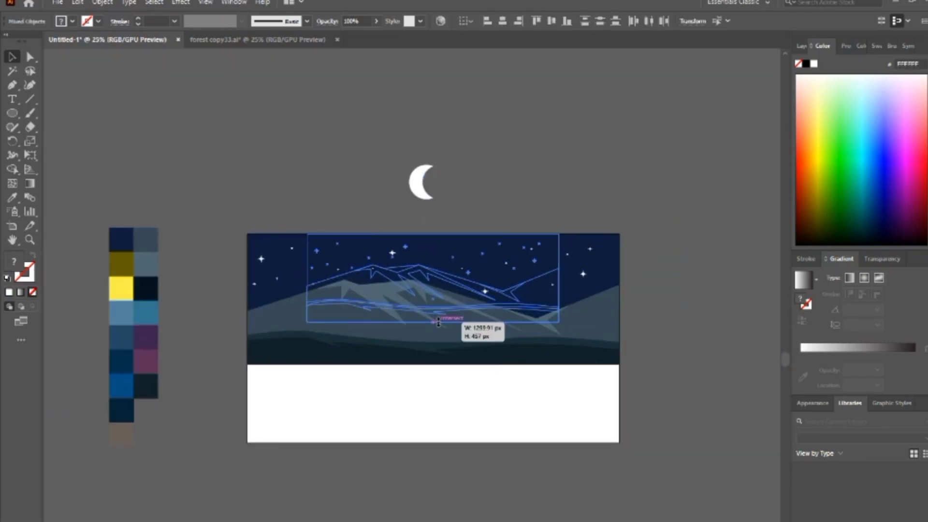
{"action": "scroll", "coordinate": [419, 172], "scroll_direction": "down", "scroll_amount": 1}
{"action": "scroll", "coordinate": [193, 375], "scroll_direction": "up", "scroll_amount": 2}
{"action": "scroll", "coordinate": [323, 367], "scroll_direction": "down", "scroll_amount": 1}
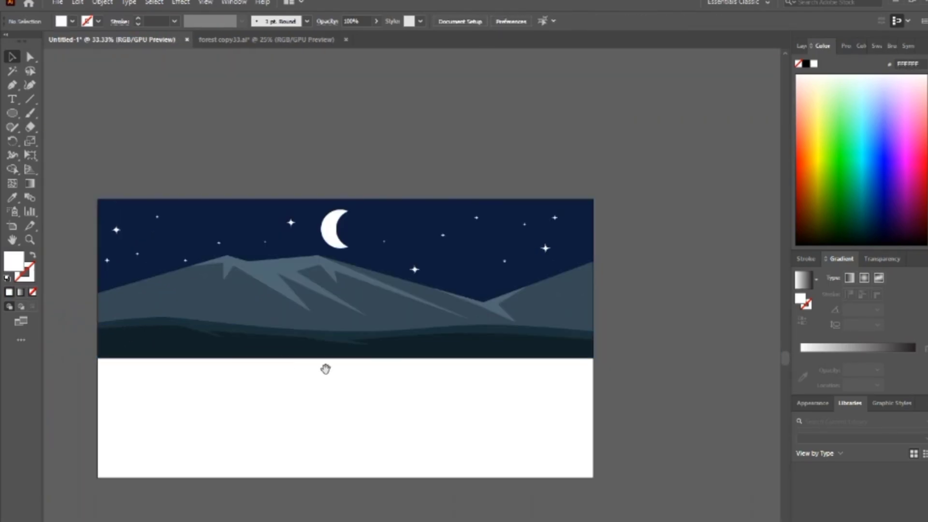
Step: Draw a full-width rectangle directly below the dark ridge as water and fill it with the palette's light steel blue
{"action": "key", "text": "m"}
{"action": "left_click_drag", "start_coordinate": [77, 367], "coordinate": [571, 410]}
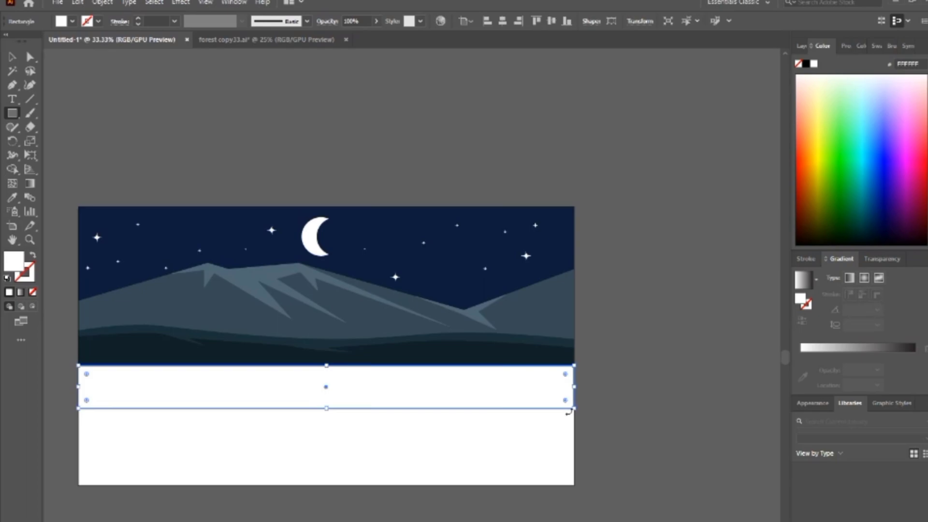
{"action": "scroll", "coordinate": [245, 404], "scroll_direction": "left", "scroll_amount": 5}
{"action": "scroll", "coordinate": [244, 404], "scroll_direction": "up", "scroll_amount": 1}
{"action": "key", "text": "i"}
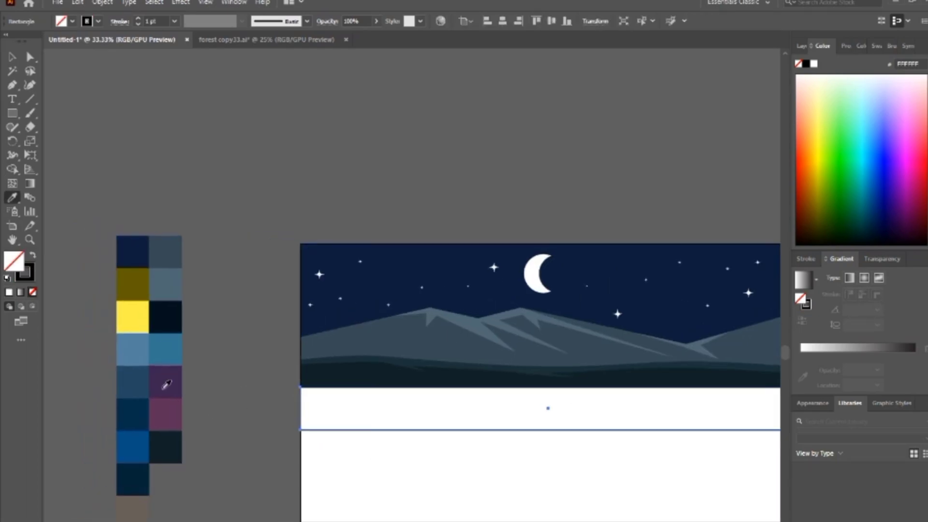
{"action": "left_click", "coordinate": [145, 349]}
{"action": "left_click", "coordinate": [156, 351]}
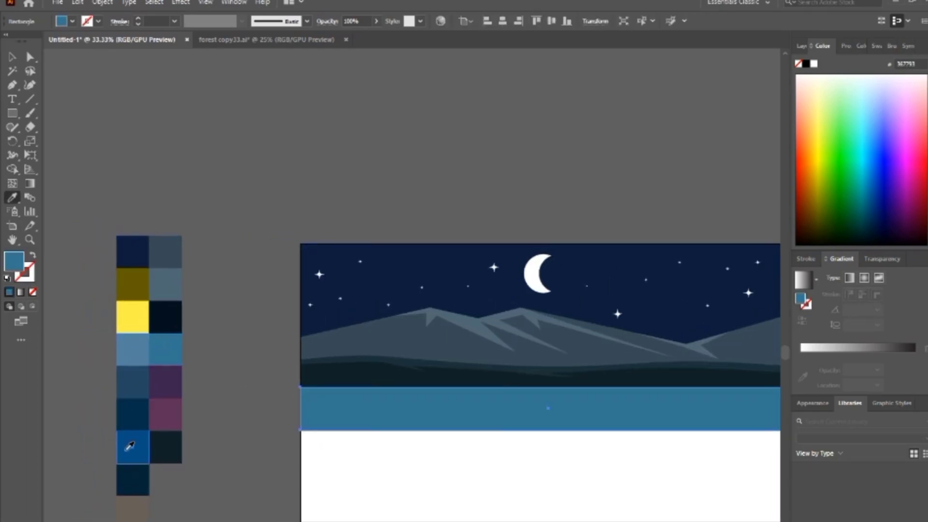
{"action": "left_click", "coordinate": [145, 348]}
Step: Draw a long, thin curved ripple with the Pen tool and place several copies of it across the water
{"action": "key", "text": "ctrl+shift+a"}
{"action": "key", "text": "p"}
{"action": "key", "text": "ctrl+1"}
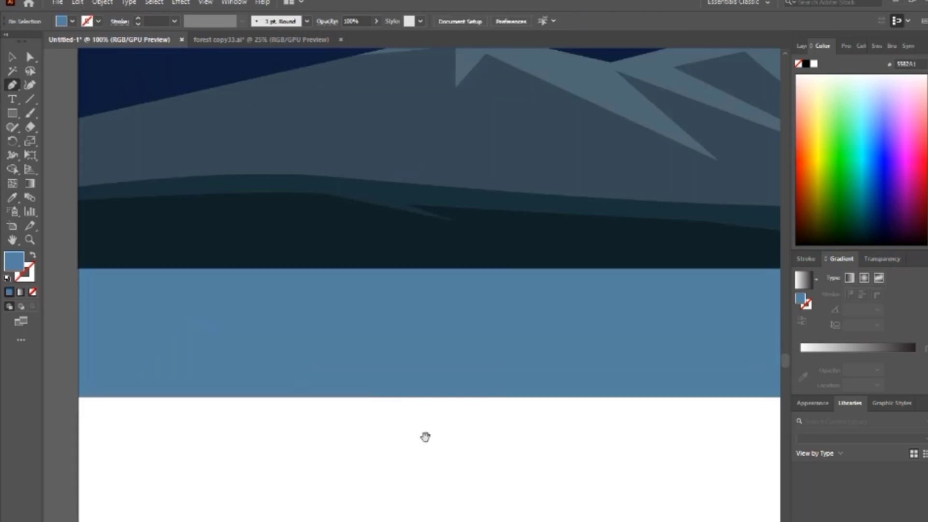
{"action": "key", "text": "ctrl+minus"}
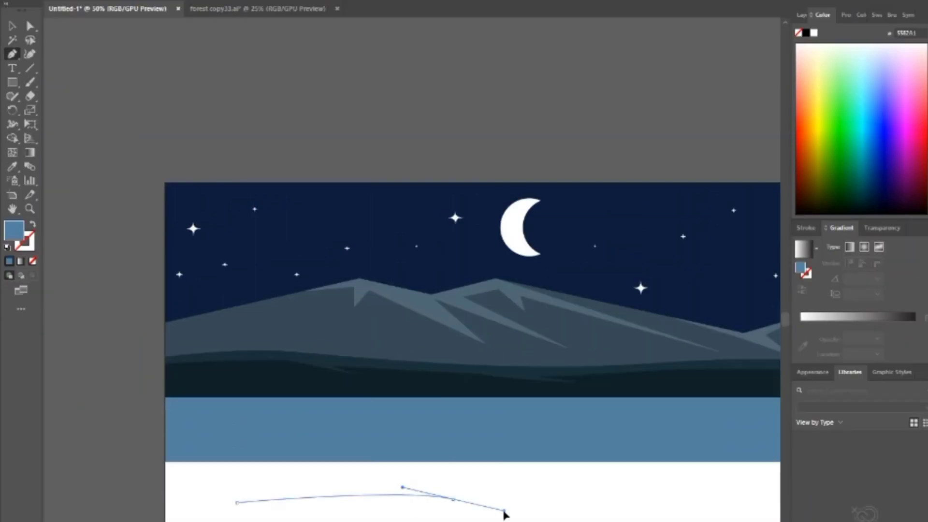
{"action": "left_click_drag", "start_coordinate": [537, 517], "coordinate": [537, 517]}
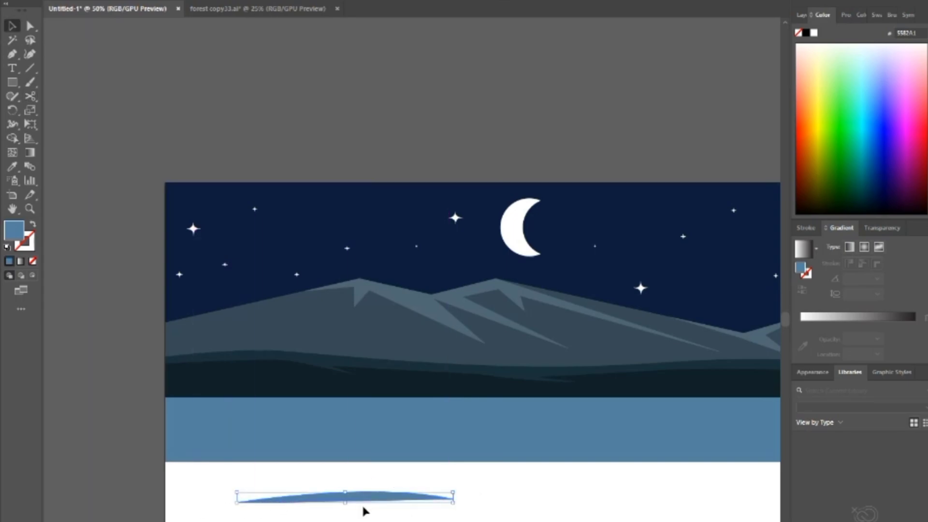
{"action": "left_click_drag", "start_coordinate": [344, 492], "coordinate": [478, 433]}
{"action": "left_click_drag", "start_coordinate": [459, 432], "coordinate": [315, 468]}
{"action": "left_click_drag", "start_coordinate": [299, 467], "coordinate": [715, 468]}
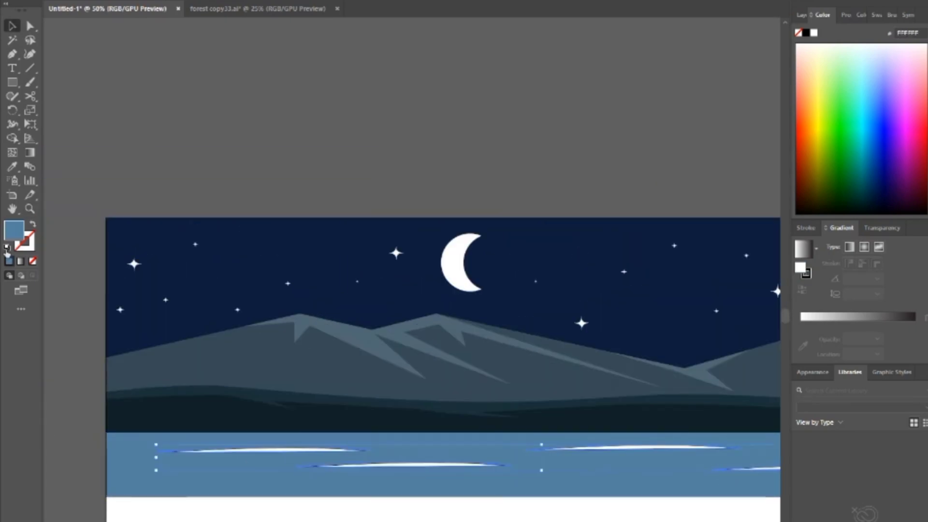
Step: Fill the water ripples with white, remove their stroke and lower their opacity so they blend with the water
{"action": "key", "text": "ctrl+minus"}
{"action": "left_click", "coordinate": [7, 248]}
{"action": "left_click", "coordinate": [23, 248]}
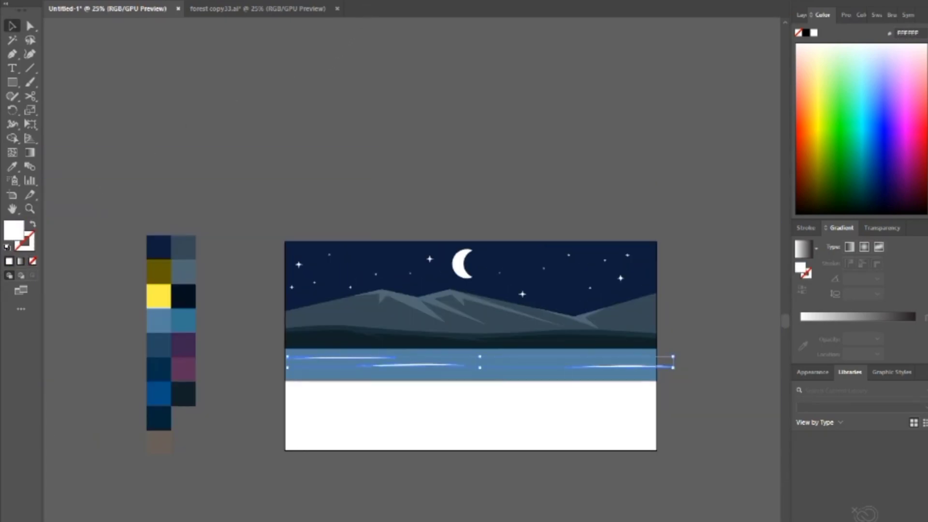
{"action": "left_click", "coordinate": [231, 56]}
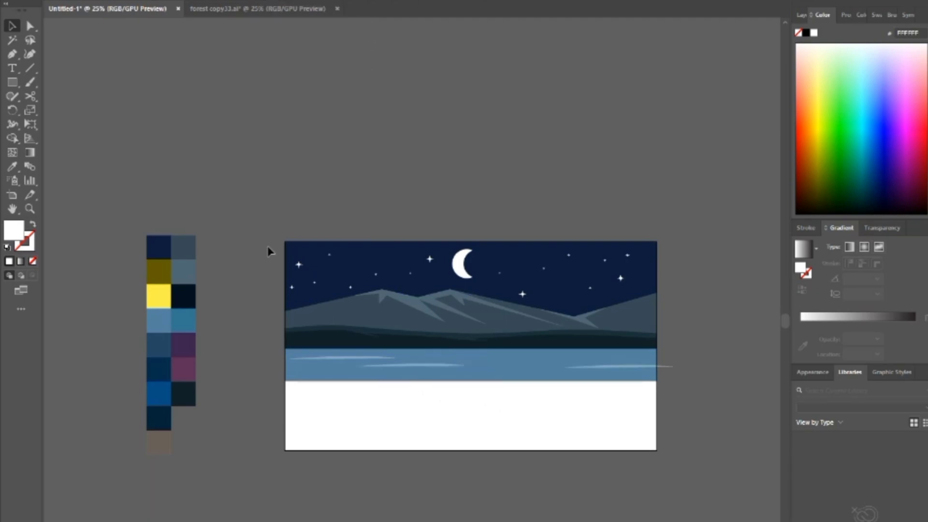
Step: Trim the ripple that extends past the artboard's right edge with the Shape Builder tool
{"action": "scroll", "coordinate": [487, 385], "scroll_direction": "right", "scroll_amount": 3}
{"action": "scroll", "coordinate": [421, 370], "scroll_direction": "up", "scroll_amount": 3}
{"action": "left_click", "coordinate": [348, 317]}
{"action": "key", "text": "Return"}
{"action": "left_click", "coordinate": [604, 329], "text": "shift"}
{"action": "key", "text": "shift+m"}
{"action": "left_click", "coordinate": [642, 340], "text": "alt"}
{"action": "key", "text": "v"}
Step: Draw the jagged left half of a pine tree with the Pen tool in the empty area below the artboard
{"action": "scroll", "coordinate": [244, 427], "scroll_direction": "down", "scroll_amount": 10}
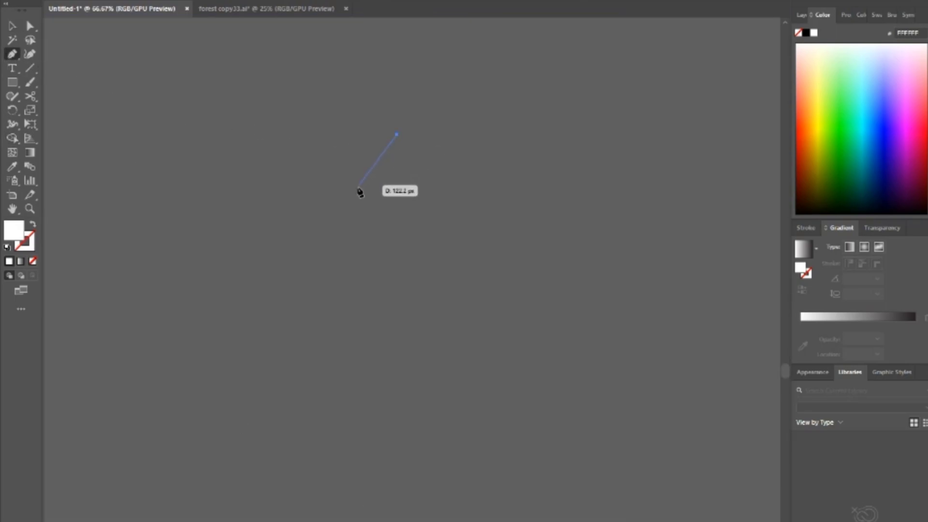
{"action": "left_click", "coordinate": [342, 271]}
{"action": "left_click", "coordinate": [367, 271]}
{"action": "left_click", "coordinate": [333, 339]}
{"action": "left_click", "coordinate": [358, 340]}
{"action": "left_click", "coordinate": [325, 433]}
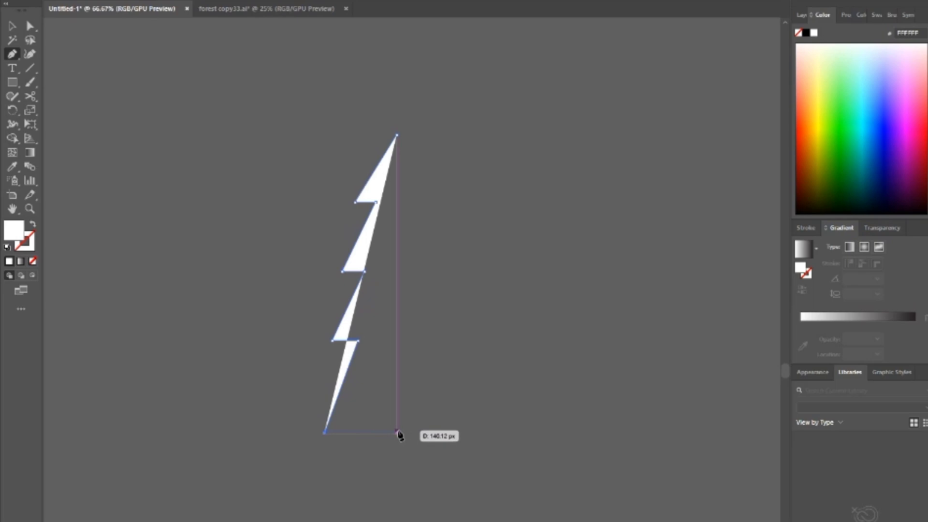
{"action": "left_click", "coordinate": [397, 433]}
{"action": "left_click", "coordinate": [397, 135]}
Step: Create a mirrored copy of the half tree at a 90° axis and join both halves into one pine shape
{"action": "key", "text": "v"}
{"action": "left_click", "coordinate": [469, 424]}
{"action": "type", "text": "90"}
{"action": "left_click", "coordinate": [325, 331]}
{"action": "left_click_drag", "start_coordinate": [344, 348], "coordinate": [417, 348]}
{"action": "key", "text": "a"}
{"action": "left_click_drag", "start_coordinate": [361, 97], "coordinate": [426, 148]}
{"action": "right_click", "coordinate": [426, 149]}
{"action": "left_click", "coordinate": [466, 236]}
{"action": "right_click", "coordinate": [380, 392]}
{"action": "left_click", "coordinate": [467, 241]}
{"action": "key", "text": "v"}
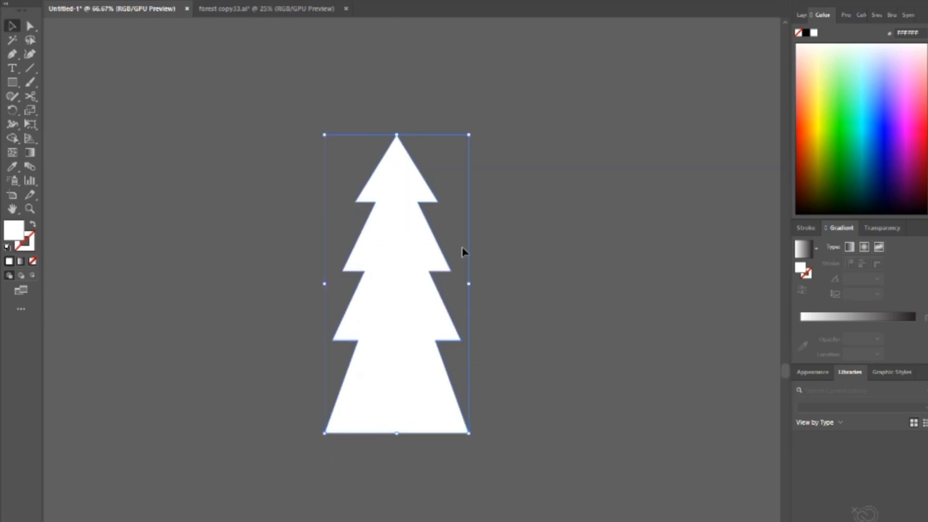
Step: Narrow the pine tree slightly and fill it with the palette's near-black navy
{"action": "left_click_drag", "start_coordinate": [466, 282], "coordinate": [456, 282]}
{"action": "left_click", "coordinate": [485, 282]}
{"action": "left_click", "coordinate": [410, 290]}
{"action": "scroll", "coordinate": [411, 280], "scroll_direction": "down", "scroll_amount": 3}
{"action": "left_click_drag", "start_coordinate": [532, 130], "coordinate": [404, 409]}
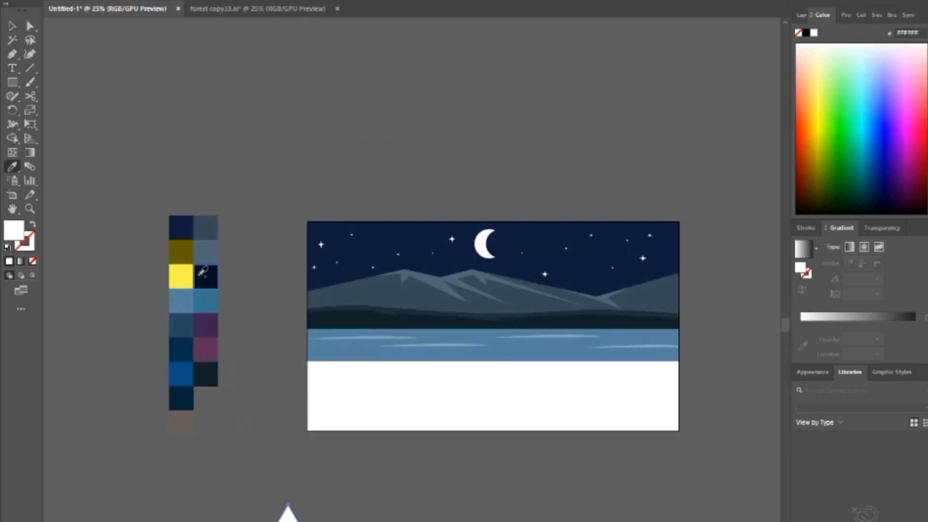
{"action": "scroll", "coordinate": [279, 488], "scroll_direction": "up", "scroll_amount": 2}
Step: Duplicate the pine tree and scale the copies to different heights to form a cluster of four trees
{"action": "key", "text": "ctrl+c"}
{"action": "key", "text": "ctrl+f"}
{"action": "left_click_drag", "start_coordinate": [249, 349], "coordinate": [275, 408]}
{"action": "left_click_drag", "start_coordinate": [303, 510], "coordinate": [355, 509]}
{"action": "left_click_drag", "start_coordinate": [400, 410], "coordinate": [412, 385]}
{"action": "left_click_drag", "start_coordinate": [354, 500], "coordinate": [446, 501]}
{"action": "left_click_drag", "start_coordinate": [483, 410], "coordinate": [507, 356]}
Step: Place the pine cluster over the artboard's left edge and repeat it twice at equal spacing along the water
{"action": "left_click_drag", "start_coordinate": [454, 483], "coordinate": [487, 149]}
{"action": "left_click_drag", "start_coordinate": [491, 56], "coordinate": [471, 71]}
{"action": "left_click_drag", "start_coordinate": [190, 399], "coordinate": [499, 400]}
{"action": "key", "text": "ctrl+d"}
{"action": "left_click", "coordinate": [599, 361], "text": "shift"}
{"action": "left_click_drag", "start_coordinate": [735, 299], "coordinate": [668, 300]}
{"action": "scroll", "coordinate": [383, 341], "scroll_direction": "up", "scroll_amount": 1}
Step: Draw a near-black navy circle below the artboard and duplicate it into an overlapping cloud-like bush
{"action": "scroll", "coordinate": [336, 340], "scroll_direction": "down", "scroll_amount": 10}
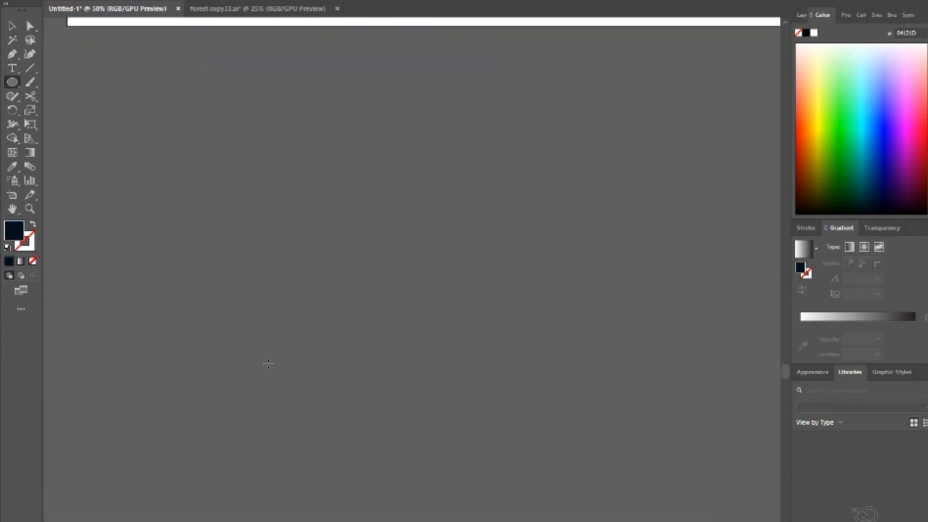
{"action": "left_click_drag", "start_coordinate": [268, 364], "coordinate": [348, 442]}
{"action": "key", "text": "v"}
{"action": "mouse_move", "coordinate": [314, 410]}
{"action": "left_mouse_down"}
{"action": "mouse_move", "coordinate": [299, 410]}
{"action": "mouse_move", "coordinate": [335, 387]}
{"action": "left_mouse_up"}
{"action": "mouse_move", "coordinate": [336, 388]}
{"action": "left_mouse_down"}
{"action": "mouse_move", "coordinate": [360, 373]}
{"action": "mouse_move", "coordinate": [369, 387]}
{"action": "left_mouse_up"}
{"action": "mouse_move", "coordinate": [369, 387]}
{"action": "left_mouse_down"}
{"action": "mouse_move", "coordinate": [384, 372]}
{"action": "mouse_move", "coordinate": [547, 369]}
{"action": "mouse_move", "coordinate": [681, 405]}
{"action": "left_mouse_up"}
{"action": "left_click_drag", "start_coordinate": [655, 442], "coordinate": [374, 425]}
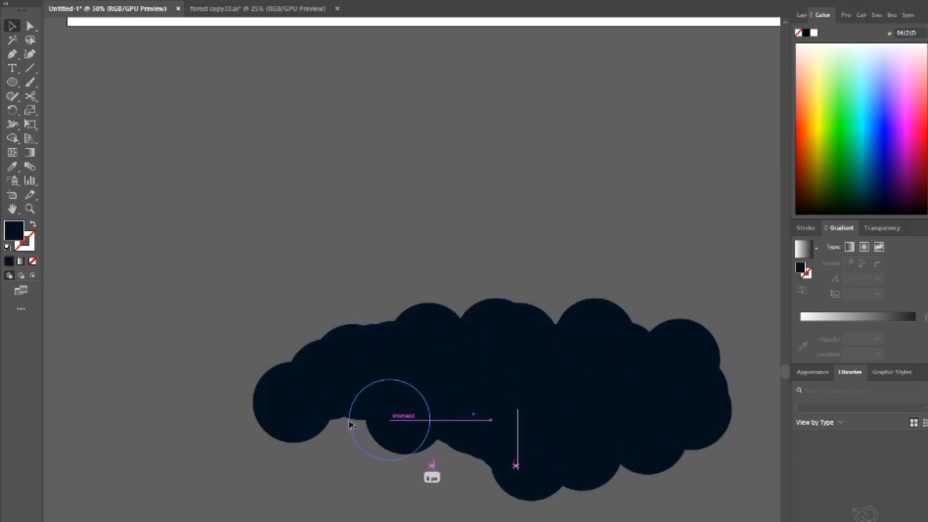
{"action": "left_click_drag", "start_coordinate": [395, 462], "coordinate": [485, 478]}
Step: Merge all the overlapping circles into a single bush silhouette with the Shape Builder tool
{"action": "left_click_drag", "start_coordinate": [758, 517], "coordinate": [145, 195]}
{"action": "key", "text": "shift+m"}
{"action": "left_click_drag", "start_coordinate": [251, 435], "coordinate": [676, 386]}
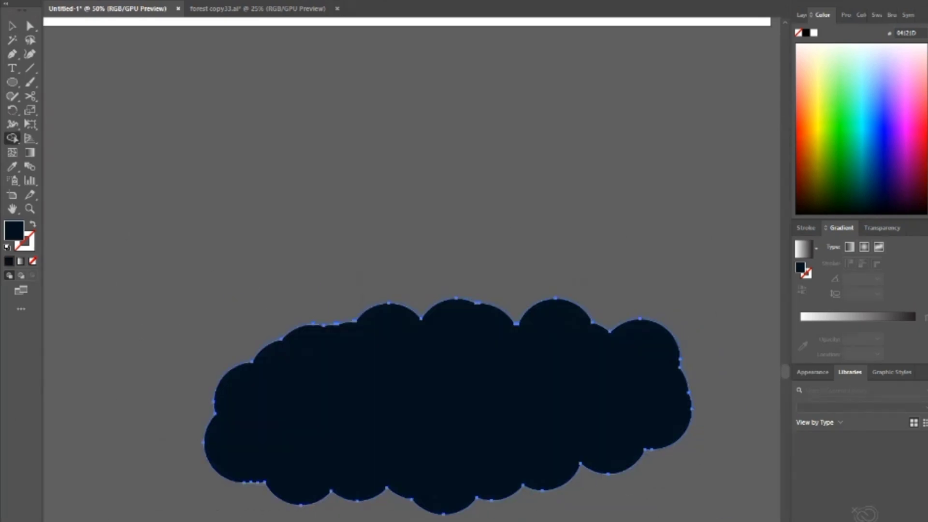
Step: Give the bush a flat bottom and move it up onto the artboard at the foot of the pine trees
{"action": "key", "text": "ctrl+minus"}
{"action": "key", "text": "ctrl+minus"}
{"action": "key", "text": "v"}
{"action": "key", "text": "Delete"}
{"action": "right_click", "coordinate": [476, 436]}
{"action": "left_click", "coordinate": [505, 521]}
{"action": "left_click", "coordinate": [575, 454]}
{"action": "left_click_drag", "start_coordinate": [462, 490], "coordinate": [463, 519]}
{"action": "left_click", "coordinate": [607, 414]}
{"action": "key", "text": "ctrl+z"}
{"action": "left_click_drag", "start_coordinate": [448, 431], "coordinate": [429, 148]}
{"action": "left_click_drag", "start_coordinate": [373, 175], "coordinate": [354, 411]}
{"action": "scroll", "coordinate": [359, 392], "scroll_direction": "up", "scroll_amount": 2}
Step: Resize the bush and place a copy beside it along the lower edge of the water, in front of the trees
{"action": "left_click_drag", "start_coordinate": [628, 350], "coordinate": [485, 387]}
{"action": "left_click_drag", "start_coordinate": [399, 414], "coordinate": [338, 426]}
{"action": "left_click", "coordinate": [423, 424]}
{"action": "scroll", "coordinate": [318, 394], "scroll_direction": "up", "scroll_amount": 1}
{"action": "scroll", "coordinate": [372, 316], "scroll_direction": "down", "scroll_amount": 2}
{"action": "left_click_drag", "start_coordinate": [347, 273], "coordinate": [450, 273]}
{"action": "left_click_drag", "start_coordinate": [406, 331], "coordinate": [312, 499]}
{"action": "left_click", "coordinate": [256, 435]}
{"action": "left_click_drag", "start_coordinate": [145, 481], "coordinate": [452, 476]}
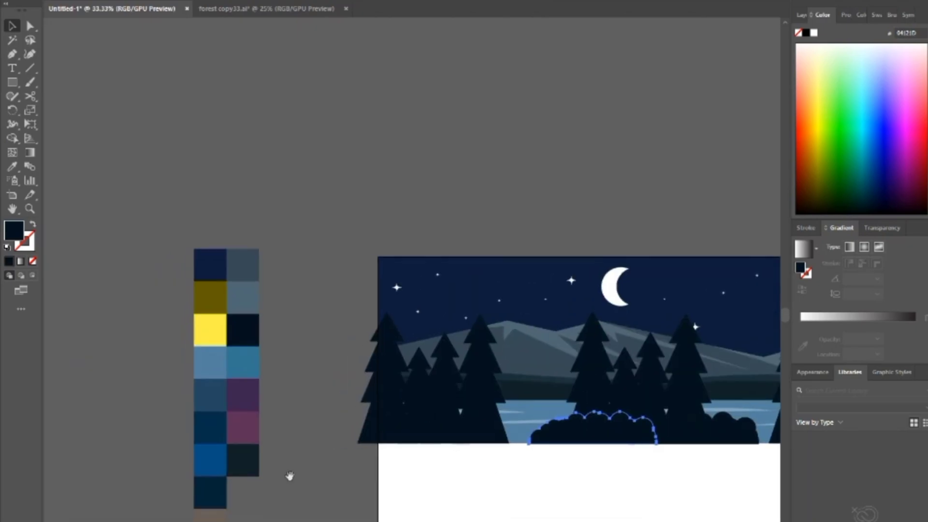
Step: Fill one bush with the palette's bright blue and the neighbouring bush with its dark navy
{"action": "key", "text": "i"}
{"action": "left_click", "coordinate": [216, 451]}
{"action": "left_click", "coordinate": [664, 434]}
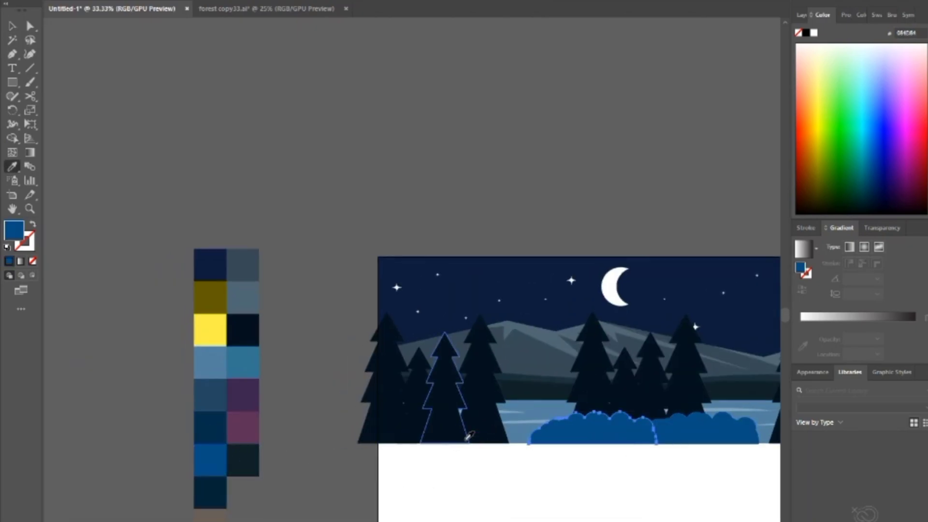
{"action": "left_click", "coordinate": [211, 492]}
{"action": "left_click", "coordinate": [408, 491], "text": "ctrl"}
Step: Place a copy of the two bushes further along the shoreline so the bushes overlap, using the dark navy fill
{"action": "scroll", "coordinate": [384, 464], "scroll_direction": "up", "scroll_amount": 1}
{"action": "left_click_drag", "start_coordinate": [584, 461], "coordinate": [429, 463]}
{"action": "key", "text": "v"}
{"action": "left_click_drag", "start_coordinate": [398, 494], "coordinate": [290, 437]}
{"action": "left_click_drag", "start_coordinate": [369, 442], "coordinate": [564, 442], "text": "alt"}
{"action": "left_click_drag", "start_coordinate": [565, 446], "coordinate": [599, 447]}
{"action": "left_click_drag", "start_coordinate": [158, 416], "coordinate": [201, 406]}
{"action": "scroll", "coordinate": [507, 426], "scroll_direction": "up", "scroll_amount": 3}
{"action": "key", "text": "i"}
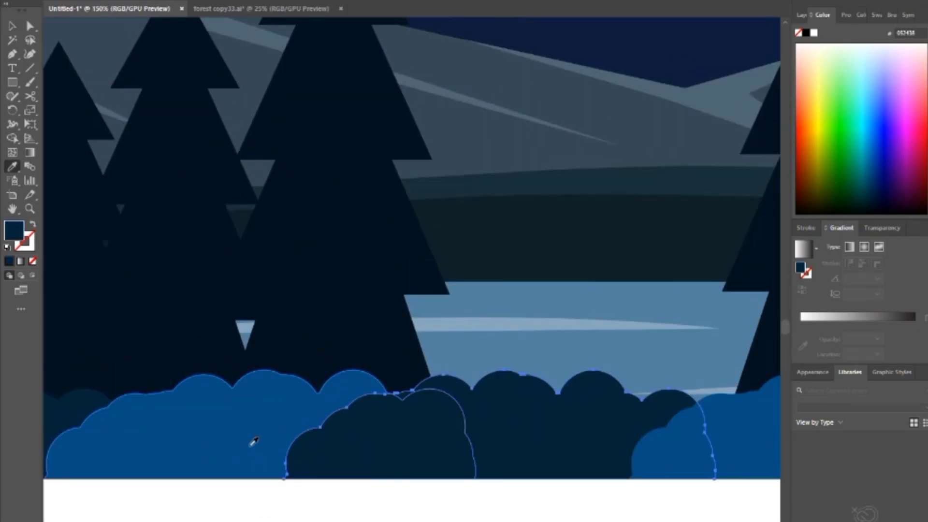
Step: Draw a curved dividing path across the overlapping shoreline bushes with the Pen tool
{"action": "key", "text": "p"}
{"action": "left_click_drag", "start_coordinate": [527, 438], "coordinate": [549, 424]}
{"action": "left_click_drag", "start_coordinate": [571, 411], "coordinate": [610, 388]}
{"action": "left_click", "coordinate": [527, 438]}
{"action": "left_click_drag", "start_coordinate": [677, 426], "coordinate": [372, 444]}
{"action": "left_click_drag", "start_coordinate": [404, 438], "coordinate": [421, 448]}
{"action": "key", "text": "v"}
Step: Split the bushes along the curved path and fill the upper sections with the bright blue of the neighbouring bush
{"action": "key", "text": "shift+m"}
{"action": "key", "text": "v"}
{"action": "scroll", "coordinate": [473, 357], "scroll_direction": "up", "scroll_amount": 1}
{"action": "left_click", "coordinate": [213, 338]}
{"action": "left_click", "coordinate": [511, 341], "text": "shift"}
{"action": "left_click_drag", "start_coordinate": [58, 334], "coordinate": [718, 379]}
{"action": "left_click", "coordinate": [575, 381], "text": "shift"}
{"action": "key", "text": "i"}
{"action": "left_click", "coordinate": [312, 395]}
{"action": "left_click", "coordinate": [486, 491], "text": "ctrl"}
Step: Adjust the anchor points where the bright blue bush section meets the dark bush beside it
{"action": "scroll", "coordinate": [628, 430], "scroll_direction": "up", "scroll_amount": 1}
{"action": "key", "text": "a"}
{"action": "left_click", "coordinate": [480, 323]}
{"action": "left_click_drag", "start_coordinate": [468, 381], "coordinate": [489, 302]}
{"action": "left_click", "coordinate": [480, 456]}
{"action": "scroll", "coordinate": [531, 203], "scroll_direction": "up", "scroll_amount": 1}
{"action": "left_click_drag", "start_coordinate": [532, 203], "coordinate": [495, 467]}
{"action": "left_click", "coordinate": [496, 465]}
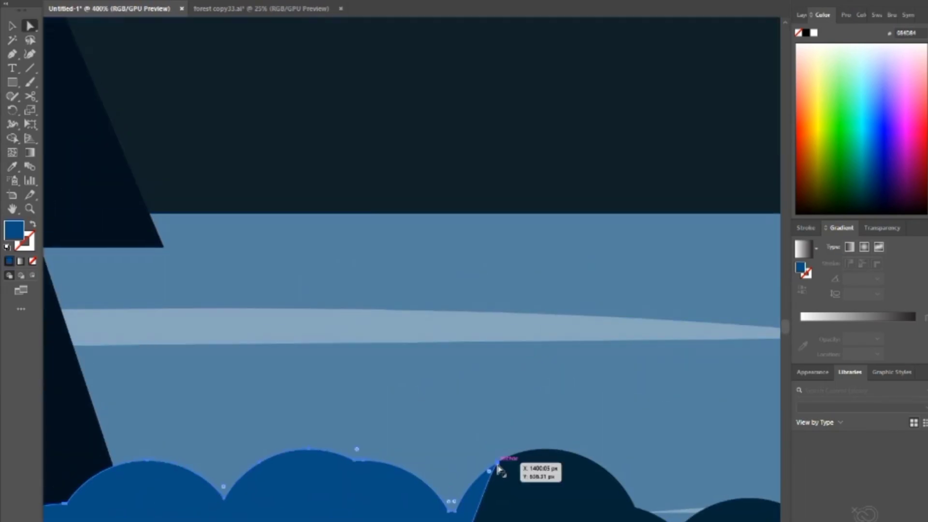
Step: Slightly round the lower corner of the bright blue bush section near the right-hand pines
{"action": "scroll", "coordinate": [533, 179], "scroll_direction": "down", "scroll_amount": 1}
{"action": "left_click_drag", "start_coordinate": [534, 184], "coordinate": [242, 144]}
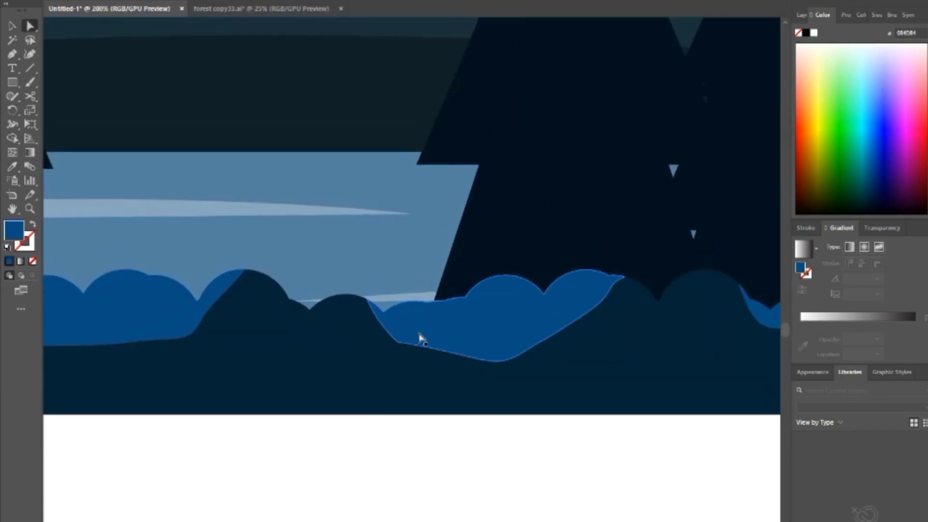
{"action": "left_click", "coordinate": [361, 303]}
{"action": "scroll", "coordinate": [359, 293], "scroll_direction": "up", "scroll_amount": 3}
{"action": "left_click", "coordinate": [475, 439]}
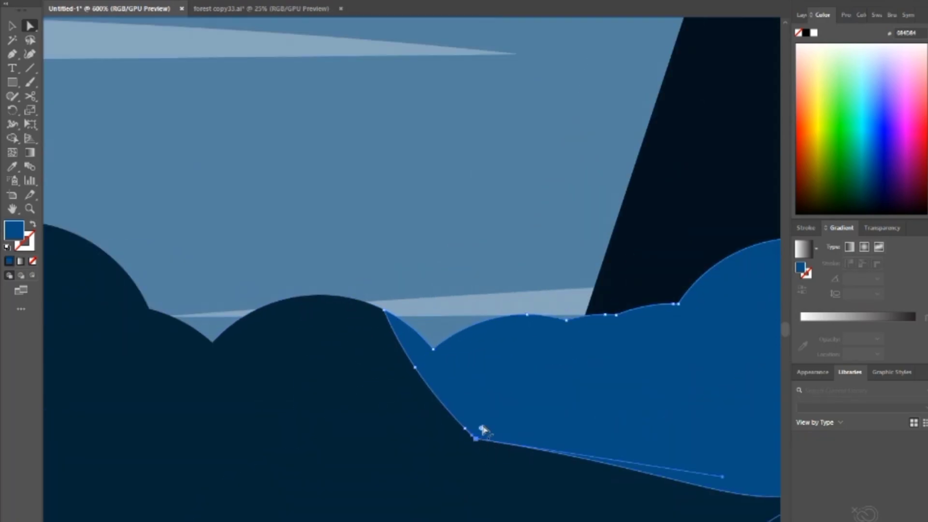
{"action": "left_click_drag", "start_coordinate": [481, 429], "coordinate": [486, 425]}
{"action": "scroll", "coordinate": [486, 432], "scroll_direction": "down", "scroll_amount": 4}
Step: Reduce the height of the pine trees slightly from their tops
{"action": "left_click_drag", "start_coordinate": [486, 431], "coordinate": [246, 307]}
{"action": "scroll", "coordinate": [362, 430], "scroll_direction": "down", "scroll_amount": 2}
{"action": "left_click_drag", "start_coordinate": [87, 450], "coordinate": [462, 513]}
{"action": "scroll", "coordinate": [462, 364], "scroll_direction": "down", "scroll_amount": 2}
{"action": "key", "text": "v"}
{"action": "left_click", "coordinate": [352, 310]}
{"action": "left_click_drag", "start_coordinate": [345, 237], "coordinate": [345, 248]}
Step: Shorten the three pine clusters together and narrow them slightly to fit within the artboard's sides
{"action": "left_click_drag", "start_coordinate": [350, 306], "coordinate": [275, 365]}
{"action": "scroll", "coordinate": [356, 314], "scroll_direction": "up", "scroll_amount": 1}
{"action": "scroll", "coordinate": [552, 334], "scroll_direction": "down", "scroll_amount": 1}
{"action": "left_click", "coordinate": [92, 369], "text": "shift"}
{"action": "left_click_drag", "start_coordinate": [519, 301], "coordinate": [499, 304]}
{"action": "left_click_drag", "start_coordinate": [453, 391], "coordinate": [663, 352]}
{"action": "left_click_drag", "start_coordinate": [461, 264], "coordinate": [461, 282]}
{"action": "left_click_drag", "start_coordinate": [709, 331], "coordinate": [700, 333]}
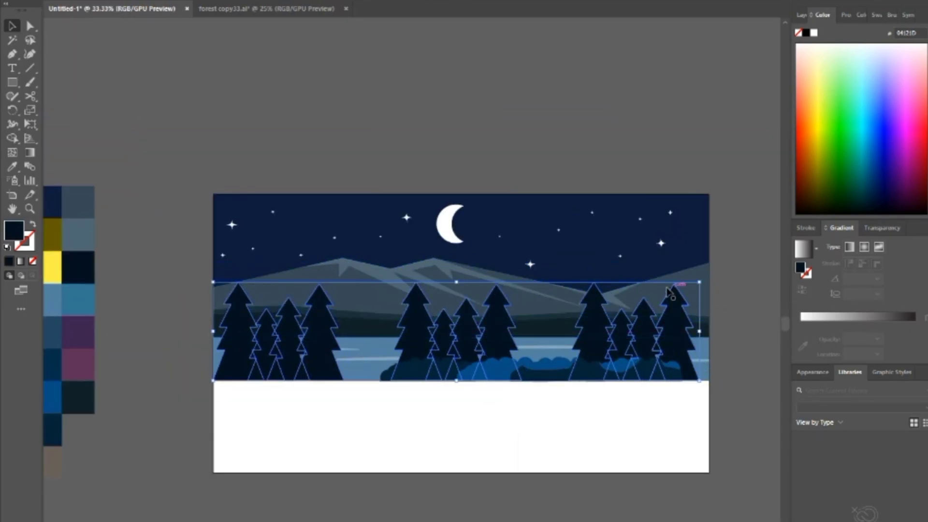
{"action": "left_click", "coordinate": [650, 420]}
Step: Draw a blue water shape with a wavy bank from the shoreline down past the artboard's lower area with the Pen tool
{"action": "left_click_drag", "start_coordinate": [602, 330], "coordinate": [515, 343]}
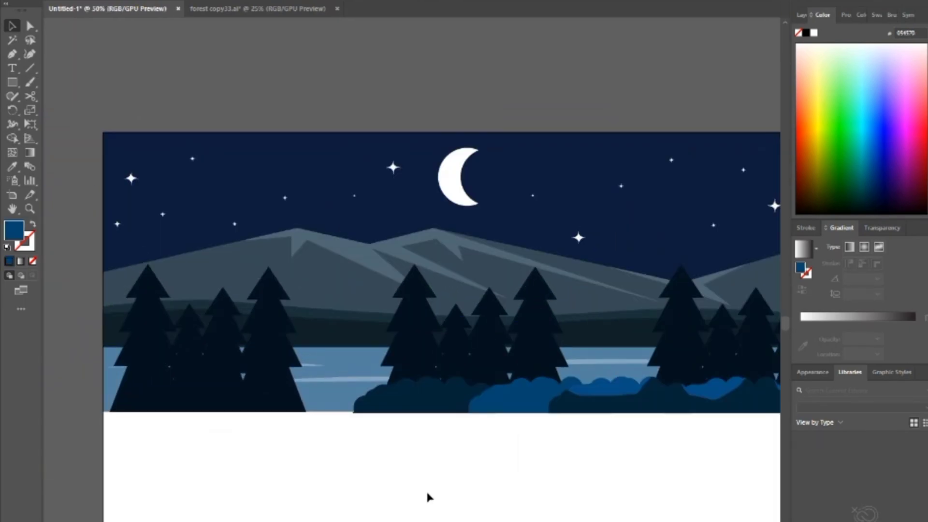
{"action": "left_click", "coordinate": [382, 412]}
{"action": "scroll", "coordinate": [378, 434], "scroll_direction": "up", "scroll_amount": 1}
{"action": "left_click_drag", "start_coordinate": [344, 440], "coordinate": [349, 438]}
{"action": "left_click_drag", "start_coordinate": [284, 455], "coordinate": [349, 391]}
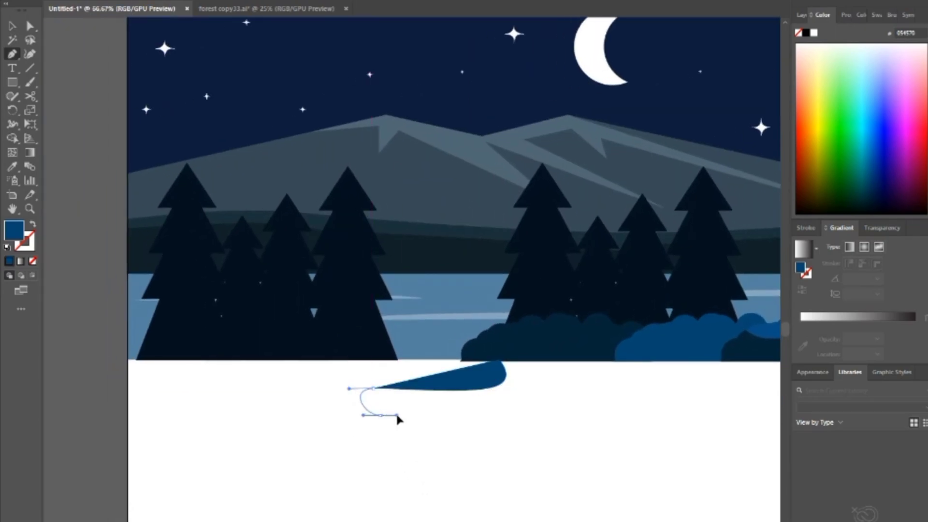
{"action": "left_click_drag", "start_coordinate": [397, 418], "coordinate": [398, 417]}
{"action": "mouse_move", "coordinate": [513, 434]}
{"action": "left_mouse_down"}
{"action": "mouse_move", "coordinate": [522, 449]}
{"action": "mouse_move", "coordinate": [526, 442]}
{"action": "left_mouse_up"}
{"action": "left_click_drag", "start_coordinate": [366, 462], "coordinate": [366, 460]}
{"action": "left_click", "coordinate": [425, 464]}
{"action": "left_click_drag", "start_coordinate": [429, 488], "coordinate": [446, 494]}
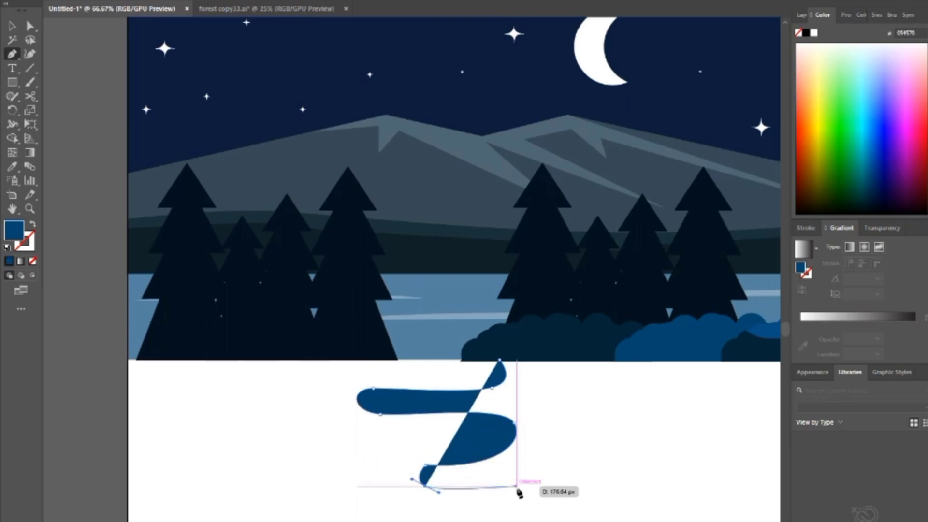
{"action": "left_click_drag", "start_coordinate": [514, 486], "coordinate": [530, 491]}
{"action": "scroll", "coordinate": [523, 437], "scroll_direction": "right", "scroll_amount": 9}
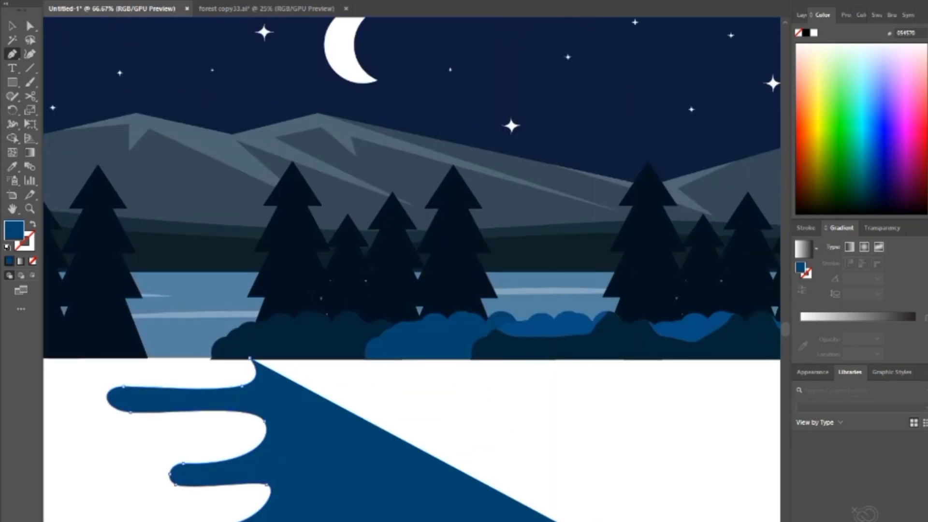
{"action": "left_click", "coordinate": [470, 360]}
{"action": "left_click", "coordinate": [250, 359]}
Step: Refine the anchor points along the edge of the blue water shape
{"action": "key", "text": "a"}
{"action": "scroll", "coordinate": [252, 503], "scroll_direction": "up", "scroll_amount": 3}
{"action": "left_click", "coordinate": [298, 454]}
{"action": "left_click_drag", "start_coordinate": [101, 290], "coordinate": [213, 493]}
{"action": "left_click", "coordinate": [337, 362]}
{"action": "left_click_drag", "start_coordinate": [428, 369], "coordinate": [199, 386]}
{"action": "scroll", "coordinate": [380, 310], "scroll_direction": "down", "scroll_amount": 4}
Step: Mirror a copy of the wavy water shape and place it opposite the original
{"action": "key", "text": "v"}
{"action": "right_click", "coordinate": [413, 378]}
{"action": "mouse_move", "coordinate": [449, 300]}
{"action": "left_click", "coordinate": [570, 342]}
{"action": "left_click", "coordinate": [315, 331]}
{"action": "left_click_drag", "start_coordinate": [286, 402], "coordinate": [498, 426]}
{"action": "left_click", "coordinate": [387, 410], "text": "shift"}
{"action": "left_click", "coordinate": [494, 517]}
Step: Arrange the two mirrored halves as one symmetrical blue body of water below the shoreline bushes
{"action": "left_click", "coordinate": [387, 401]}
{"action": "left_click", "coordinate": [479, 398], "text": "shift"}
{"action": "right_click", "coordinate": [479, 398]}
{"action": "mouse_move", "coordinate": [522, 520]}
{"action": "left_click", "coordinate": [602, 498]}
{"action": "left_click", "coordinate": [373, 329]}
{"action": "right_click", "coordinate": [343, 386]}
{"action": "mouse_move", "coordinate": [387, 519]}
{"action": "left_click", "coordinate": [494, 496]}
{"action": "left_click", "coordinate": [374, 329]}
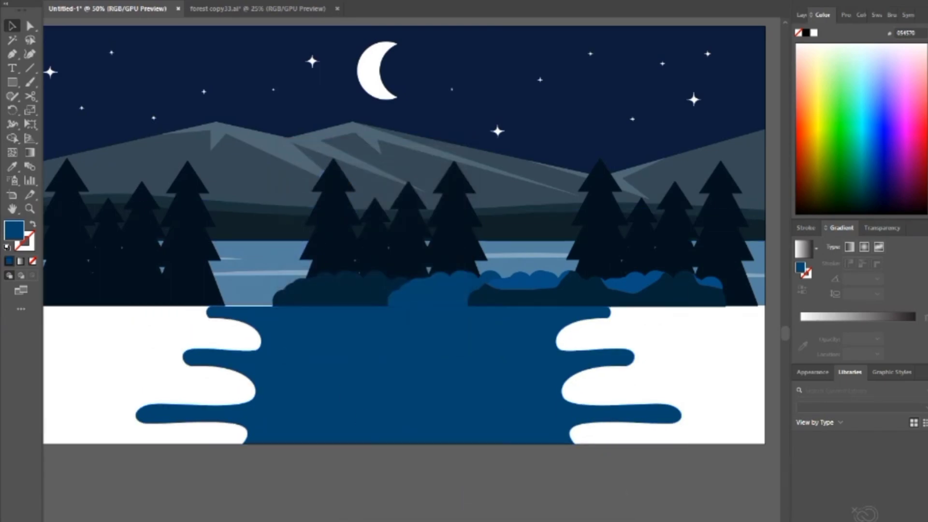
Step: Copy the row of shoreline bushes down to the artboard's lower edge and bring the copies to the front
{"action": "left_click", "coordinate": [425, 292], "text": "shift"}
{"action": "left_click", "coordinate": [524, 282], "text": "shift"}
{"action": "left_click", "coordinate": [580, 294], "text": "shift"}
{"action": "left_click", "coordinate": [645, 285], "text": "shift"}
{"action": "left_click_drag", "start_coordinate": [684, 296], "coordinate": [588, 434]}
{"action": "key", "text": "ctrl+shift+bracketright"}
Step: Fill the water shape with a linear gradient from the palette's dark blue to its bright blue
{"action": "left_click", "coordinate": [438, 387]}
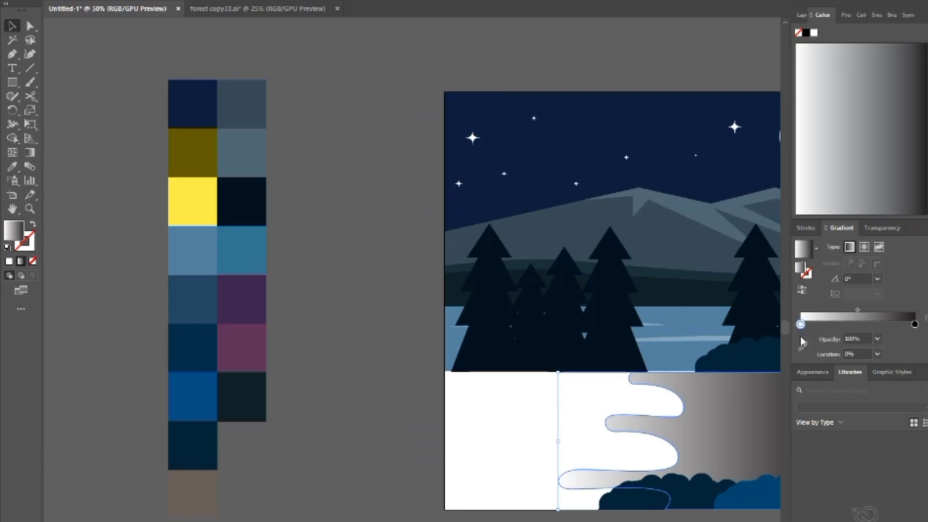
{"action": "left_click", "coordinate": [802, 346]}
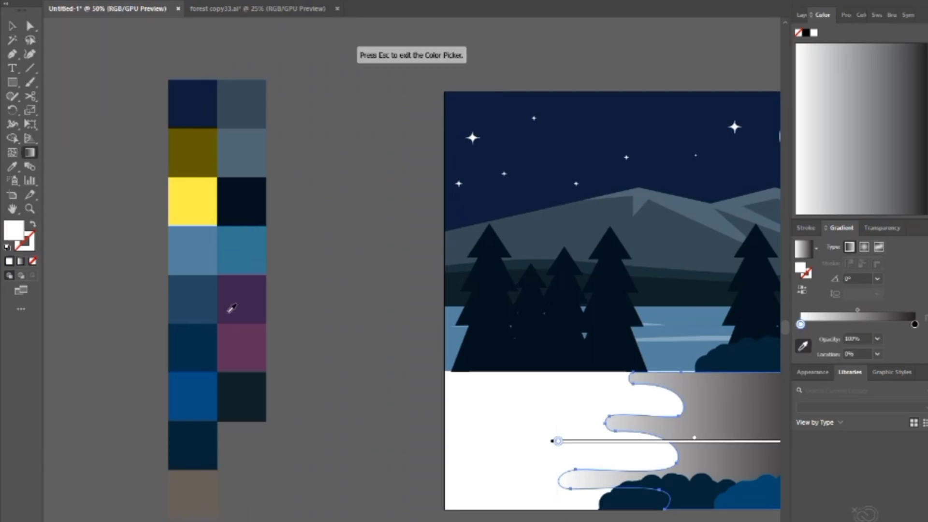
{"action": "left_click", "coordinate": [193, 299]}
{"action": "left_click", "coordinate": [180, 345]}
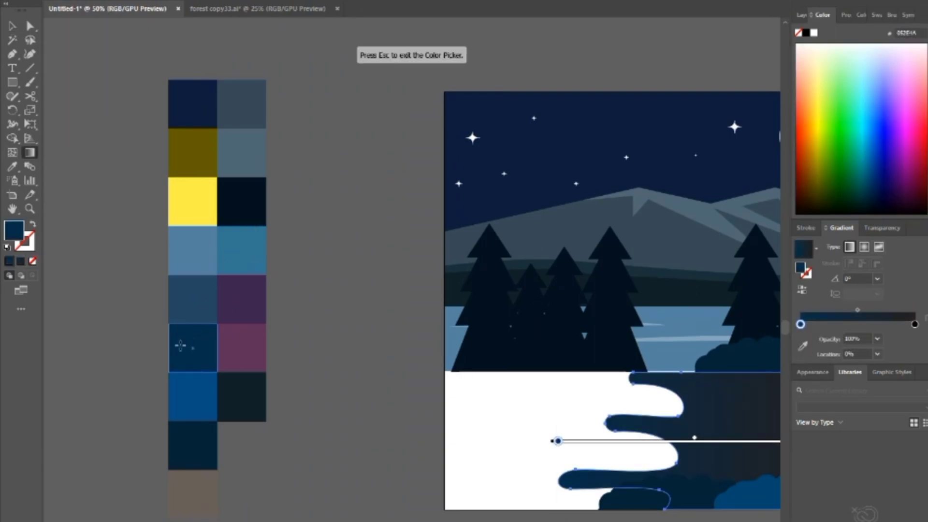
{"action": "left_click", "coordinate": [915, 324]}
{"action": "left_click", "coordinate": [802, 346]}
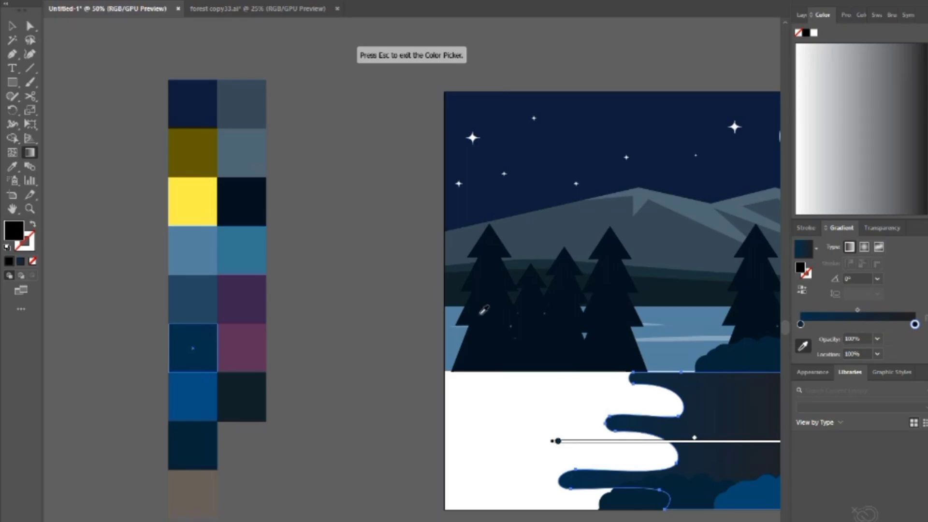
{"action": "left_click", "coordinate": [193, 396]}
Step: Set the water gradient vertical at -90°, dark at the shoreline and bright toward the artboard's lower edge
{"action": "left_click_drag", "start_coordinate": [535, 338], "coordinate": [245, 301]}
{"action": "left_click_drag", "start_coordinate": [583, 220], "coordinate": [514, 138]}
{"action": "left_click_drag", "start_coordinate": [454, 427], "coordinate": [455, 155]}
{"action": "left_click_drag", "start_coordinate": [460, 455], "coordinate": [477, 262]}
{"action": "left_click_drag", "start_coordinate": [493, 214], "coordinate": [493, 382]}
{"action": "left_click", "coordinate": [474, 424], "text": "ctrl"}
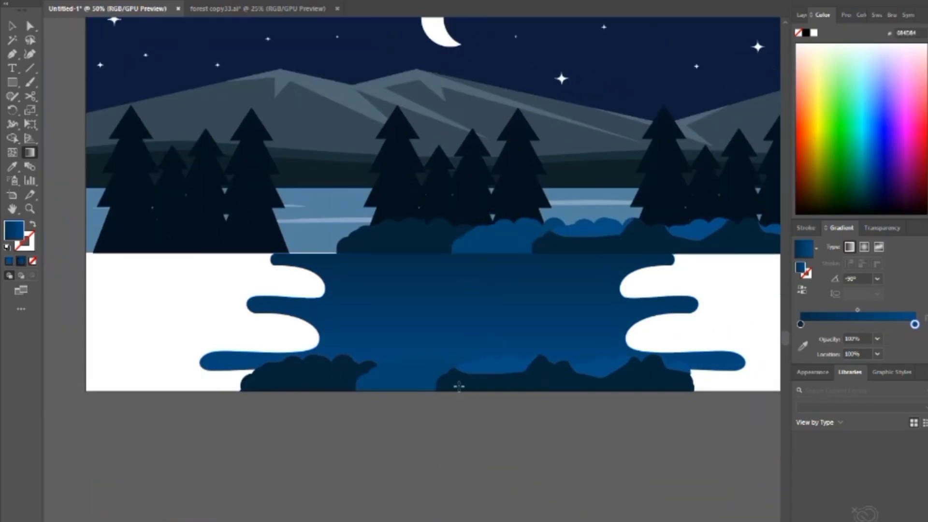
Step: Nudge an anchor at the shoreline upward to tidy the edge under the trees
{"action": "left_click_drag", "start_coordinate": [379, 315], "coordinate": [346, 335]}
{"action": "scroll", "coordinate": [265, 248], "scroll_direction": "up", "scroll_amount": 4}
{"action": "key", "text": "a"}
{"action": "left_click_drag", "start_coordinate": [171, 359], "coordinate": [171, 354]}
Step: Draw a rectangle over the white lower part of the artboard and fill it with the palette's dark navy
{"action": "key", "text": "ctrl+minus"}
{"action": "key", "text": "ctrl+minus"}
{"action": "key", "text": "ctrl+minus"}
{"action": "key", "text": "ctrl+minus"}
{"action": "key", "text": "ctrl+minus"}
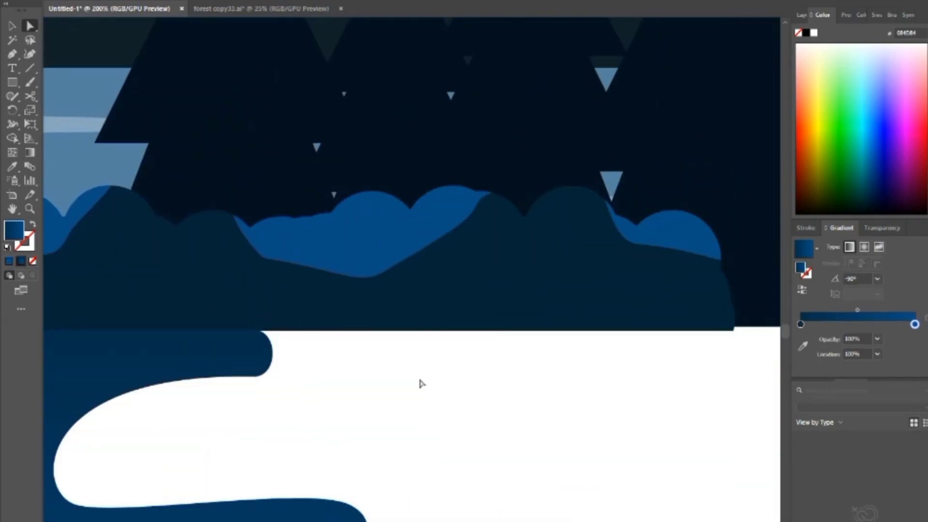
{"action": "key", "text": "m"}
{"action": "mouse_move", "coordinate": [82, 339]}
{"action": "left_mouse_down"}
{"action": "mouse_move", "coordinate": [522, 429]}
{"action": "mouse_move", "coordinate": [577, 431]}
{"action": "left_mouse_up"}
{"action": "left_click_drag", "start_coordinate": [371, 428], "coordinate": [572, 440]}
{"action": "key", "text": "i"}
{"action": "left_click", "coordinate": [151, 233]}
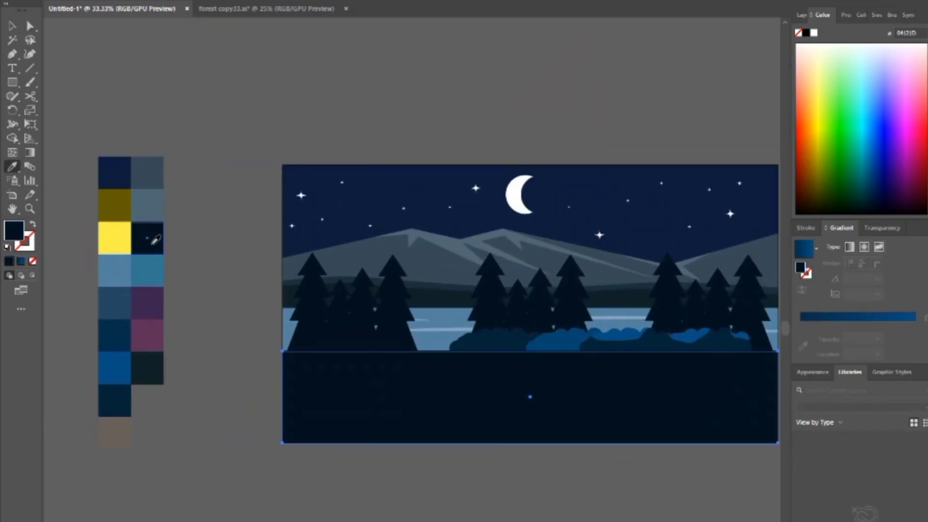
{"action": "left_click", "coordinate": [116, 404]}
{"action": "left_click", "coordinate": [198, 414], "text": "ctrl"}
Step: Select anchor points on both sides of the water shape to adjust its wavy banks
{"action": "left_click_drag", "start_coordinate": [382, 408], "coordinate": [267, 362]}
{"action": "key", "text": "ctrl+plus"}
{"action": "key", "text": "ctrl+plus"}
{"action": "key", "text": "a"}
{"action": "left_click", "coordinate": [269, 376]}
{"action": "left_click", "coordinate": [493, 379], "text": "shift"}
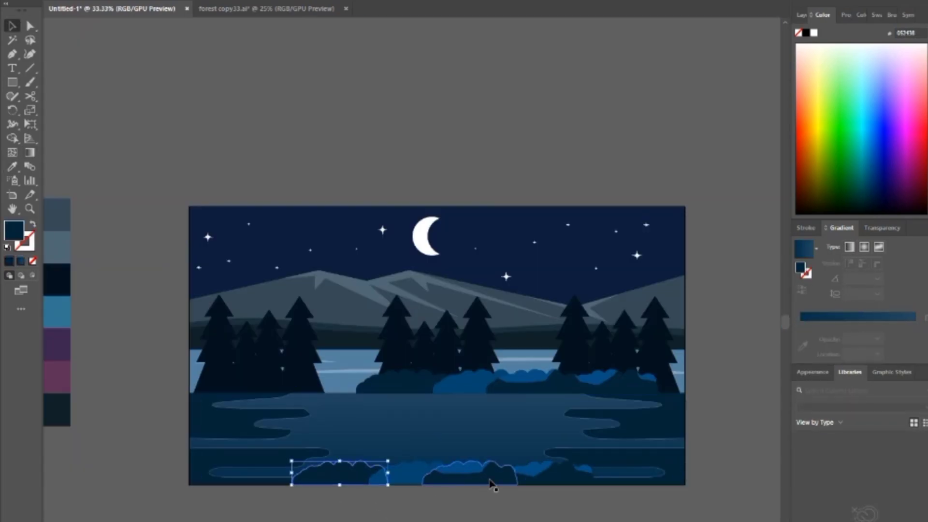
Step: Recolour the dark bushes along the artboard's lower edge with a lighter teal blue from the Color Picker
{"action": "left_click", "coordinate": [490, 479], "text": "shift"}
{"action": "double_click", "coordinate": [11, 229]}
{"action": "left_click", "coordinate": [359, 280]}
{"action": "left_click", "coordinate": [499, 182]}
{"action": "left_click", "coordinate": [340, 478]}
{"action": "left_click", "coordinate": [530, 481], "text": "shift"}
{"action": "double_click", "coordinate": [13, 229]}
{"action": "left_click", "coordinate": [340, 279]}
{"action": "left_click", "coordinate": [499, 182]}
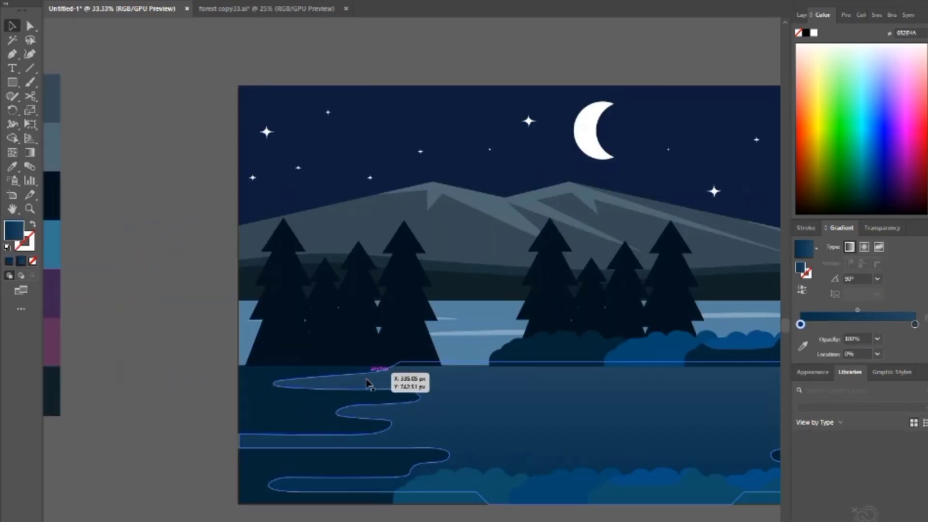
Step: Start an unfilled bare-tree outline below the artboard with the Pen tool, drawing the lower forked branch
{"action": "scroll", "coordinate": [262, 461], "scroll_direction": "up", "scroll_amount": 3}
{"action": "key", "text": "a"}
{"action": "scroll", "coordinate": [297, 439], "scroll_direction": "down", "scroll_amount": 3}
{"action": "key", "text": "p"}
{"action": "left_click", "coordinate": [559, 321]}
{"action": "key", "text": "shift+x"}
{"action": "left_click", "coordinate": [494, 334]}
{"action": "left_click", "coordinate": [482, 338]}
{"action": "left_click", "coordinate": [350, 386]}
{"action": "scroll", "coordinate": [358, 311], "scroll_direction": "down", "scroll_amount": 2}
Step: Continue the outline along the trunk with a larger forked branch and a small pointed branch near the treetop
{"action": "left_click", "coordinate": [472, 448]}
{"action": "left_click", "coordinate": [553, 399]}
{"action": "left_click", "coordinate": [600, 403]}
{"action": "left_click", "coordinate": [560, 391]}
{"action": "left_click", "coordinate": [578, 359]}
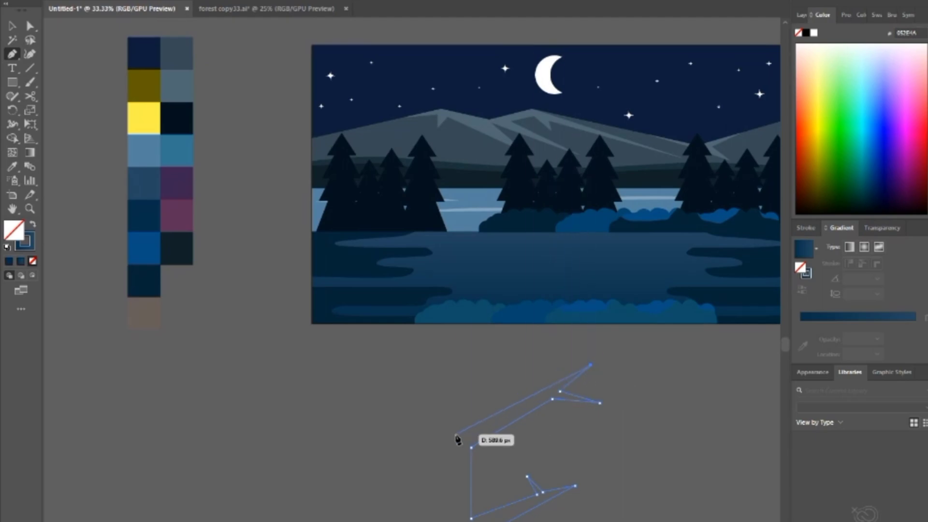
{"action": "left_click", "coordinate": [469, 425]}
{"action": "scroll", "coordinate": [469, 424], "scroll_direction": "up", "scroll_amount": 3}
{"action": "left_click", "coordinate": [456, 310]}
{"action": "scroll", "coordinate": [456, 311], "scroll_direction": "down", "scroll_amount": 3}
{"action": "left_click", "coordinate": [462, 493]}
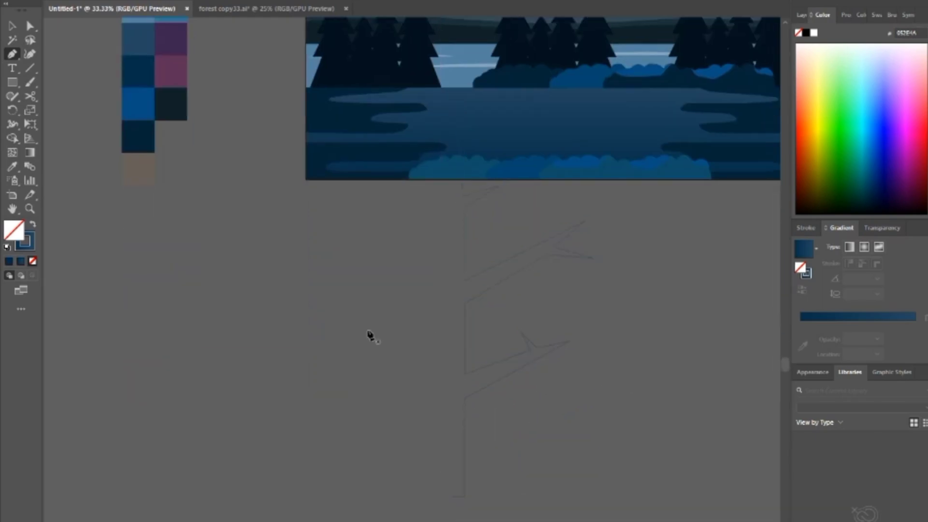
Step: Separate the branches from the trunk line with the Eraser and place the lower forked branch against a tapered trunk outline
{"action": "scroll", "coordinate": [390, 363], "scroll_direction": "down", "scroll_amount": 2}
{"action": "left_click", "coordinate": [404, 79]}
{"action": "scroll", "coordinate": [416, 367], "scroll_direction": "up", "scroll_amount": 2}
{"action": "key", "text": "v"}
{"action": "left_click", "coordinate": [461, 384]}
{"action": "scroll", "coordinate": [462, 384], "scroll_direction": "up", "scroll_amount": 5}
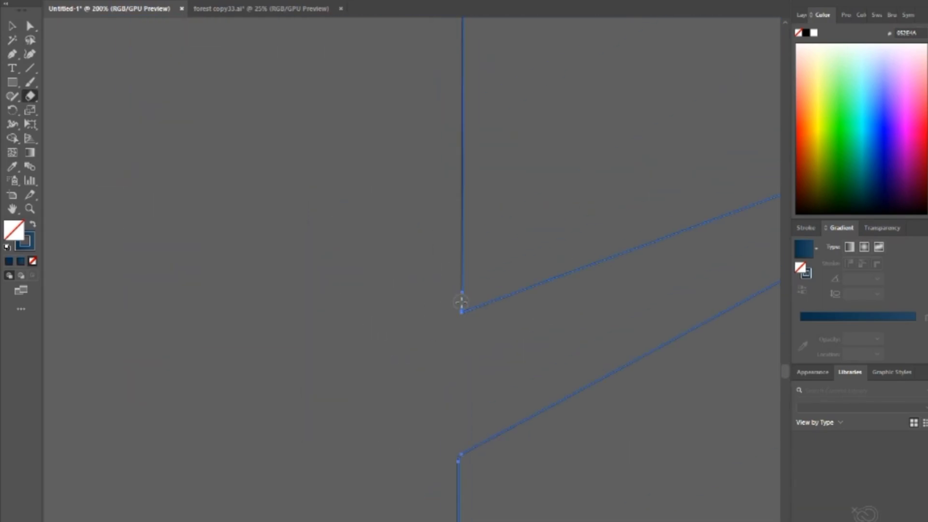
{"action": "scroll", "coordinate": [463, 367], "scroll_direction": "down", "scroll_amount": 5}
{"action": "scroll", "coordinate": [468, 355], "scroll_direction": "down", "scroll_amount": 10}
{"action": "scroll", "coordinate": [564, 328], "scroll_direction": "up", "scroll_amount": 1}
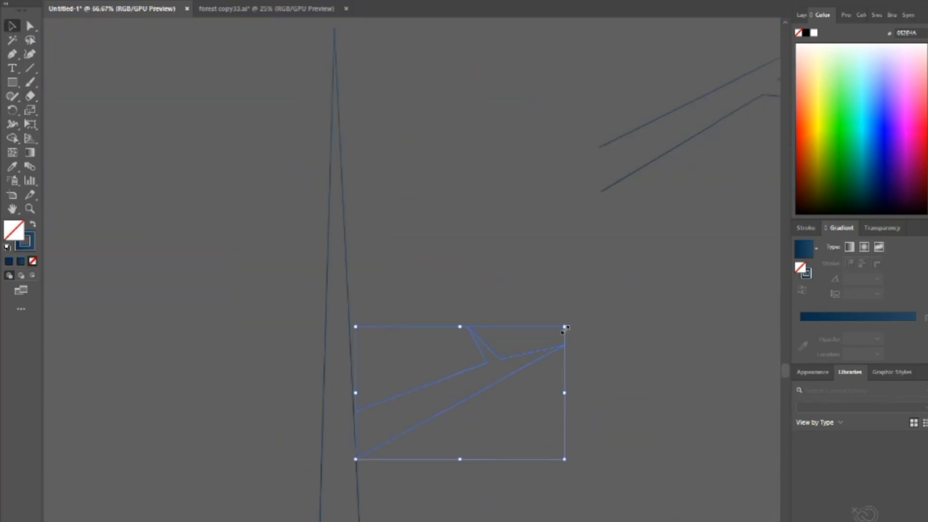
Step: Fit the lower right branch's end anchors to the trunk edge and move the small pointed branch toward the upper trunk
{"action": "scroll", "coordinate": [495, 351], "scroll_direction": "up", "scroll_amount": 2}
{"action": "scroll", "coordinate": [377, 362], "scroll_direction": "up", "scroll_amount": 6}
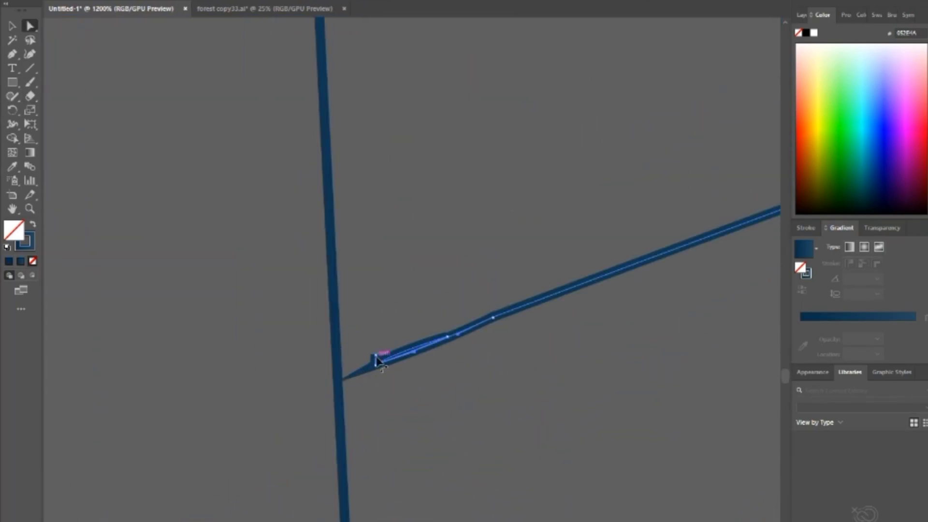
{"action": "scroll", "coordinate": [582, 496], "scroll_direction": "down", "scroll_amount": 6}
{"action": "scroll", "coordinate": [377, 460], "scroll_direction": "up", "scroll_amount": 5}
{"action": "scroll", "coordinate": [342, 366], "scroll_direction": "down", "scroll_amount": 8}
{"action": "left_click_drag", "start_coordinate": [535, 338], "coordinate": [435, 267]}
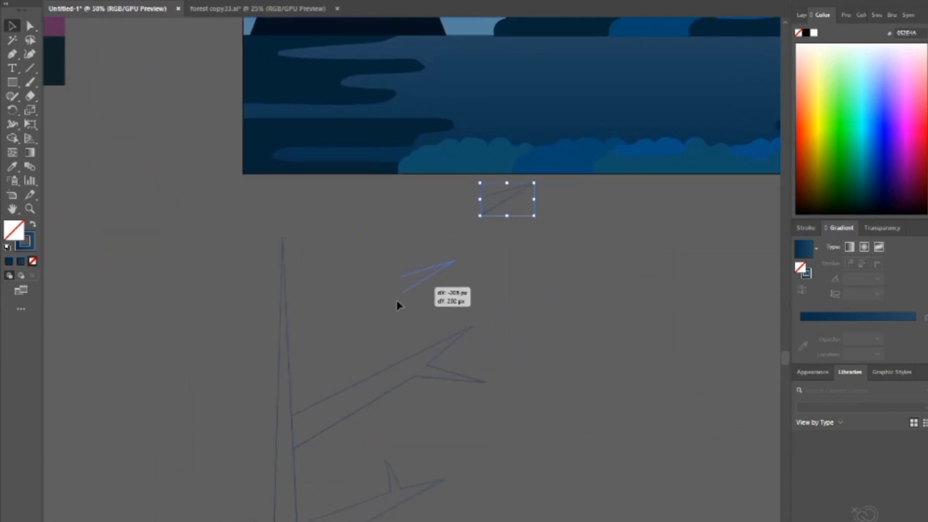
{"action": "scroll", "coordinate": [524, 312], "scroll_direction": "down", "scroll_amount": 2}
Step: Reflect a pointed branch to the trunk's left side and pull its end anchors onto the trunk edge
{"action": "right_click", "coordinate": [445, 247]}
{"action": "mouse_move", "coordinate": [478, 442]}
{"action": "left_click", "coordinate": [595, 482]}
{"action": "left_click", "coordinate": [317, 332]}
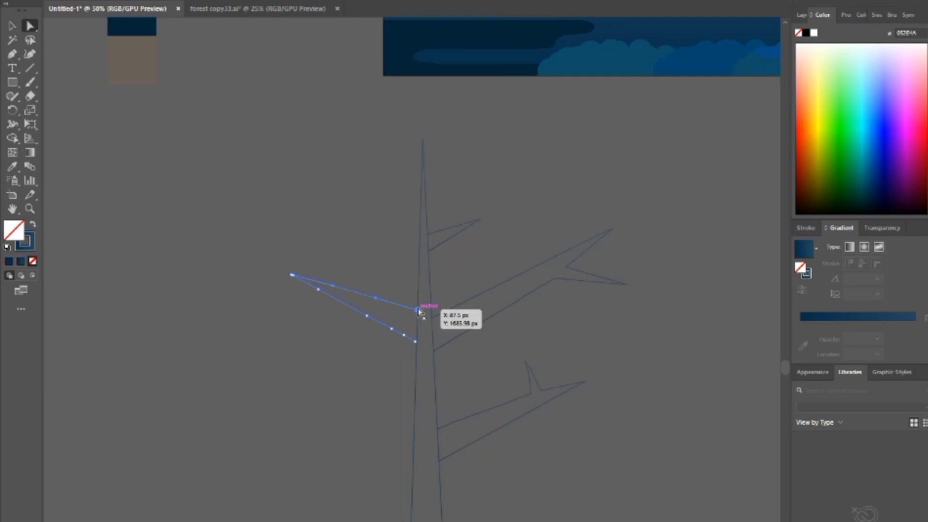
{"action": "left_click_drag", "start_coordinate": [419, 313], "coordinate": [435, 244]}
{"action": "key", "text": "ctrl+plus"}
{"action": "key", "text": "ctrl+plus"}
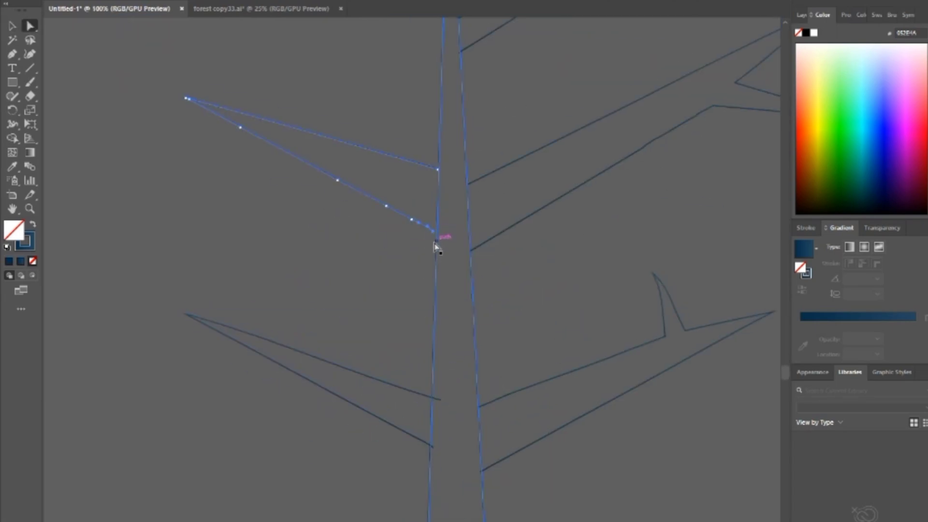
{"action": "key", "text": "ctrl+minus"}
Step: Place a small pointed twig on the upper left branch and align its base with the branch edge
{"action": "key", "text": "v"}
{"action": "left_click_drag", "start_coordinate": [491, 331], "coordinate": [452, 281]}
{"action": "key", "text": "ctrl+plus"}
{"action": "key", "text": "ctrl+plus"}
{"action": "key", "text": "ctrl+plus"}
{"action": "key", "text": "a"}
{"action": "key", "text": "ctrl+plus"}
{"action": "key", "text": "ctrl+minus"}
{"action": "key", "text": "ctrl+minus"}
{"action": "key", "text": "ctrl+minus"}
{"action": "key", "text": "ctrl+minus"}
Step: Close the open end of the lower left branch with a Pen segment just inside the trunk
{"action": "key", "text": "ctrl+a"}
{"action": "key", "text": "shift+m"}
{"action": "key", "text": "ctrl+minus"}
{"action": "key", "text": "a"}
{"action": "key", "text": "ctrl+plus"}
{"action": "key", "text": "ctrl+plus"}
{"action": "left_click", "coordinate": [394, 195]}
{"action": "key", "text": "ctrl+plus"}
{"action": "key", "text": "ctrl+plus"}
{"action": "key", "text": "ctrl+plus"}
{"action": "key", "text": "p"}
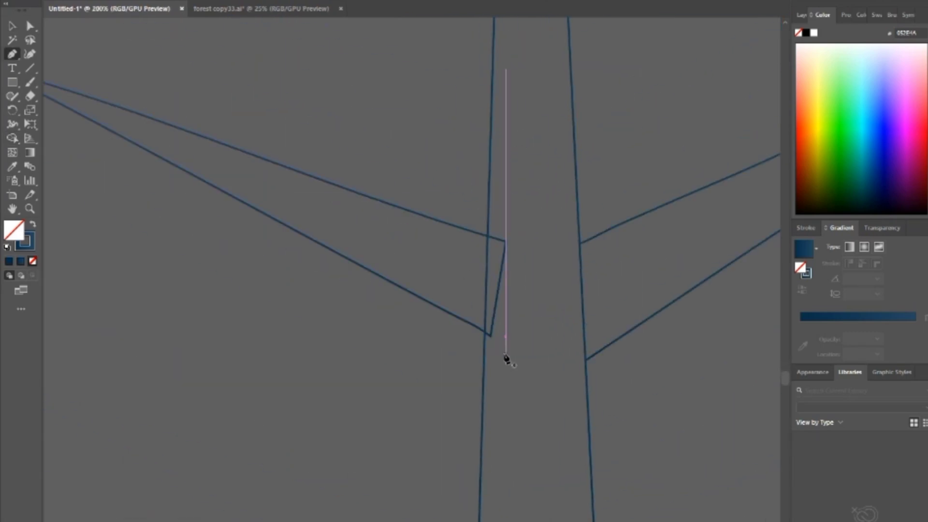
Step: Close the lower right branch's open end along the trunk with the Pen tool
{"action": "scroll", "coordinate": [500, 342], "scroll_direction": "up", "scroll_amount": 3}
{"action": "scroll", "coordinate": [493, 306], "scroll_direction": "right", "scroll_amount": 3}
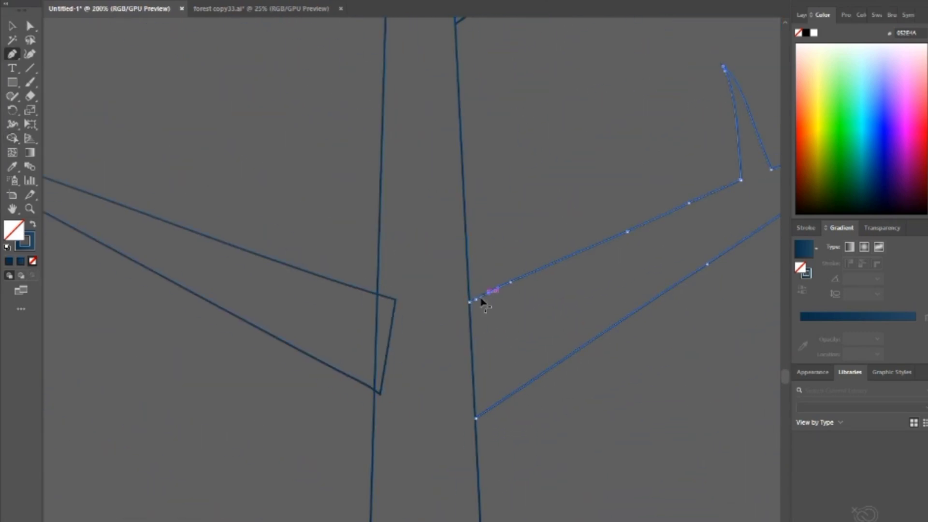
{"action": "key", "text": "ctrl+minus"}
{"action": "key", "text": "ctrl+minus"}
{"action": "key", "text": "ctrl+minus"}
{"action": "key", "text": "ctrl+minus"}
Step: Join the overlapping end anchors where the right forked branch meets the trunk
{"action": "key", "text": "ctrl+plus"}
{"action": "key", "text": "ctrl+plus"}
{"action": "key", "text": "ctrl+plus"}
{"action": "key", "text": "ctrl+plus"}
{"action": "key", "text": "ctrl+plus"}
{"action": "key", "text": "ctrl+plus"}
{"action": "key", "text": "ctrl+plus"}
{"action": "key", "text": "a"}
{"action": "key", "text": "ctrl+plus"}
{"action": "key", "text": "ctrl+plus"}
{"action": "key", "text": "ctrl+plus"}
{"action": "key", "text": "ctrl+plus"}
{"action": "key", "text": "ctrl+plus"}
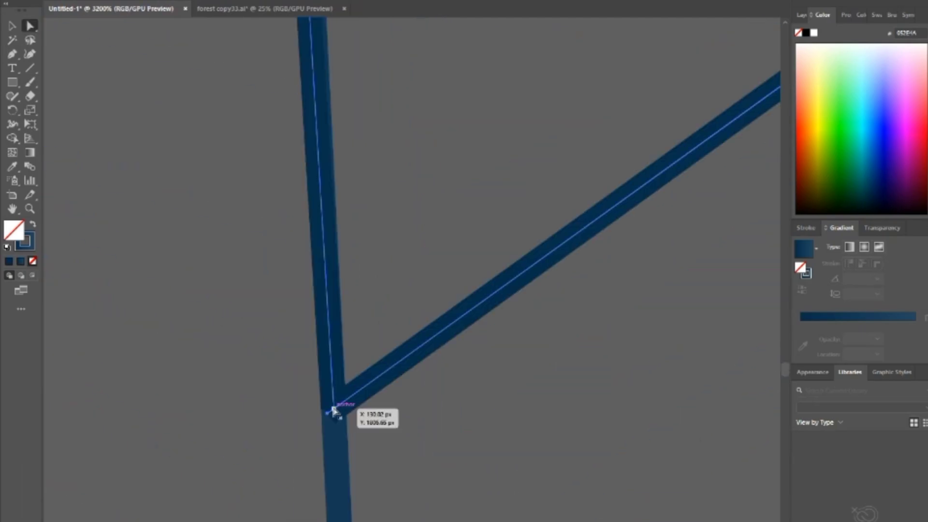
{"action": "right_click", "coordinate": [333, 412]}
{"action": "left_click", "coordinate": [408, 261]}
{"action": "key", "text": "ctrl+minus"}
{"action": "key", "text": "ctrl+minus"}
{"action": "key", "text": "ctrl+minus"}
{"action": "key", "text": "ctrl+minus"}
{"action": "key", "text": "ctrl+minus"}
{"action": "key", "text": "ctrl+minus"}
{"action": "key", "text": "ctrl+minus"}
{"action": "key", "text": "ctrl+minus"}
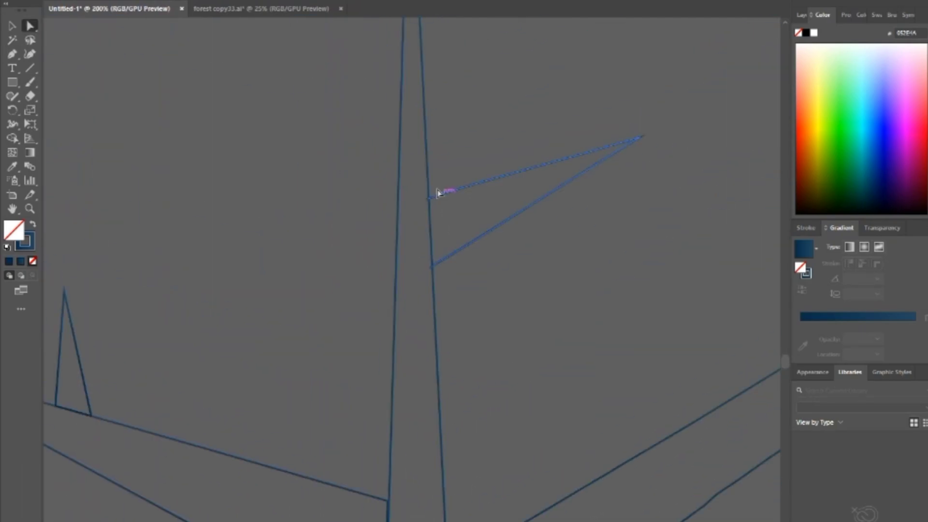
Step: Close the small upper right branch with a Pen segment along the trunk's edge
{"action": "key", "text": "p"}
{"action": "left_click", "coordinate": [428, 198]}
{"action": "key", "text": "ctrl+plus"}
{"action": "key", "text": "ctrl+plus"}
{"action": "key", "text": "ctrl+plus"}
{"action": "left_click", "coordinate": [441, 289]}
Step: Select the trunk with all its branches and unite the overlapping parts with the Shape Builder
{"action": "key", "text": "ctrl+minus"}
{"action": "key", "text": "ctrl+minus"}
{"action": "key", "text": "ctrl+minus"}
{"action": "key", "text": "ctrl+minus"}
{"action": "key", "text": "ctrl+minus"}
{"action": "key", "text": "ctrl+minus"}
{"action": "key", "text": "ctrl+minus"}
{"action": "left_click_drag", "start_coordinate": [303, 214], "coordinate": [572, 504]}
{"action": "key", "text": "shift+m"}
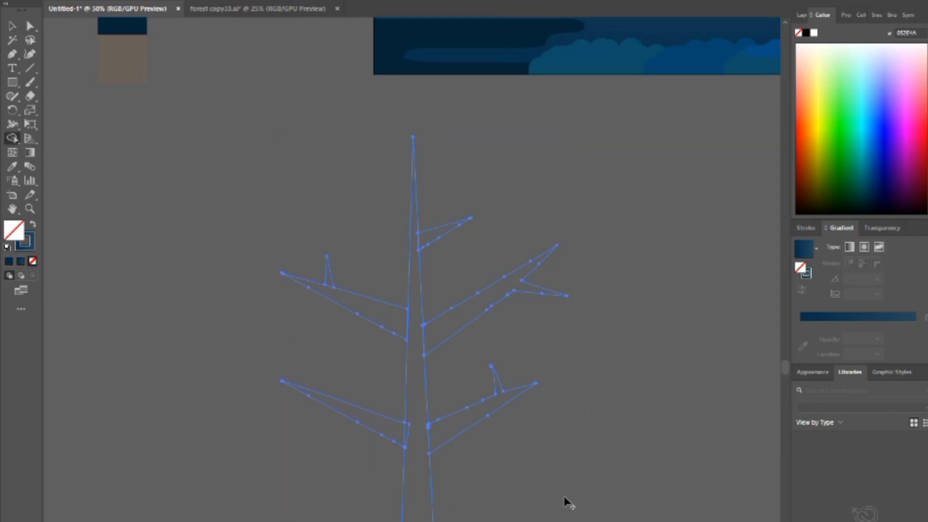
{"action": "key", "text": "v"}
Step: Nudge the lower right forked branch left so that its base overlaps the trunk
{"action": "key", "text": "ctrl+plus"}
{"action": "left_click_drag", "start_coordinate": [362, 384], "coordinate": [445, 429]}
{"action": "key", "text": "ctrl+z"}
{"action": "left_click", "coordinate": [441, 420]}
{"action": "key", "text": "Left"}
{"action": "key", "text": "Left"}
{"action": "key", "text": "Left"}
{"action": "key", "text": "Left"}
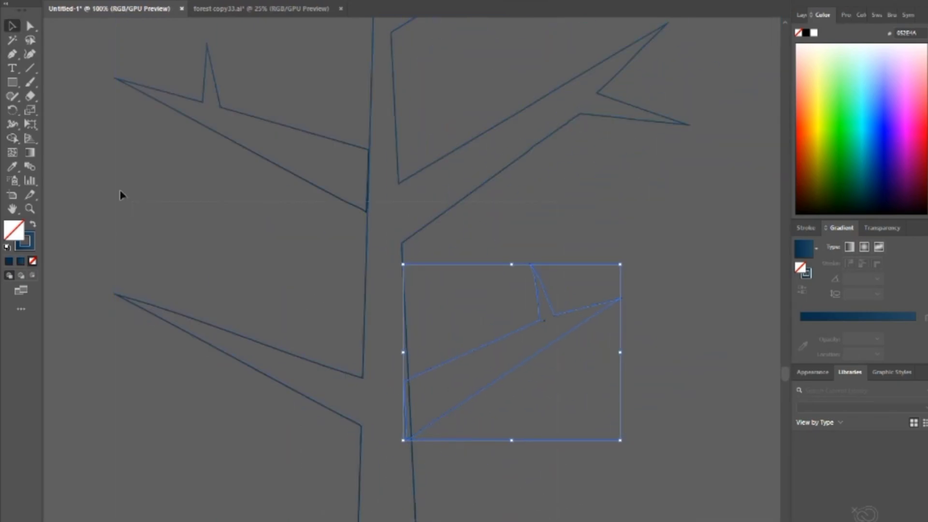
Step: Merge the lower right branch into the trunk outline with the Shape Builder
{"action": "key", "text": "ctrl+a"}
{"action": "key", "text": "shift+m"}
{"action": "key", "text": "v"}
{"action": "scroll", "coordinate": [290, 198], "scroll_direction": "down", "scroll_amount": 4}
{"action": "scroll", "coordinate": [368, 243], "scroll_direction": "up", "scroll_amount": 3}
{"action": "scroll", "coordinate": [502, 290], "scroll_direction": "down", "scroll_amount": 2}
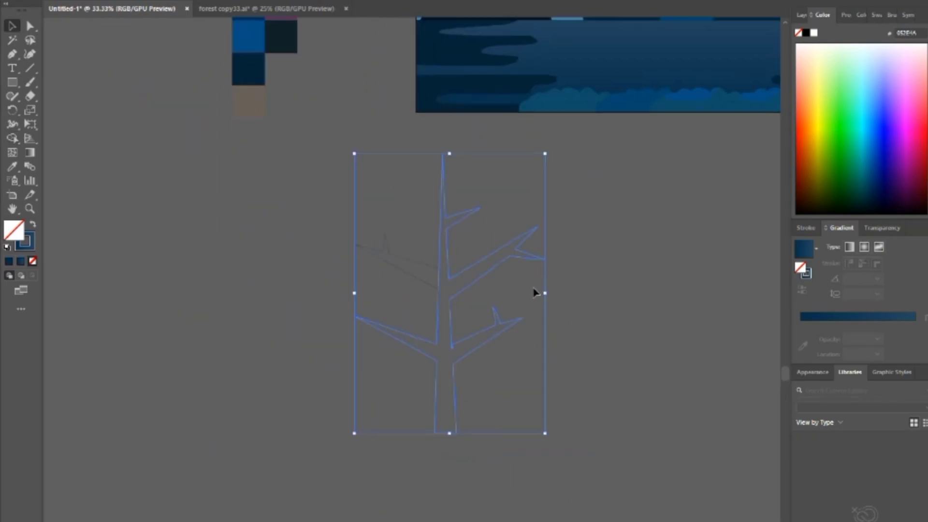
Step: Narrow the bare tree and fill it with the palette's grey-brown, without a stroke
{"action": "left_click_drag", "start_coordinate": [546, 292], "coordinate": [503, 305]}
{"action": "scroll", "coordinate": [503, 304], "scroll_direction": "up", "scroll_amount": 5}
{"action": "scroll", "coordinate": [503, 305], "scroll_direction": "right", "scroll_amount": 2}
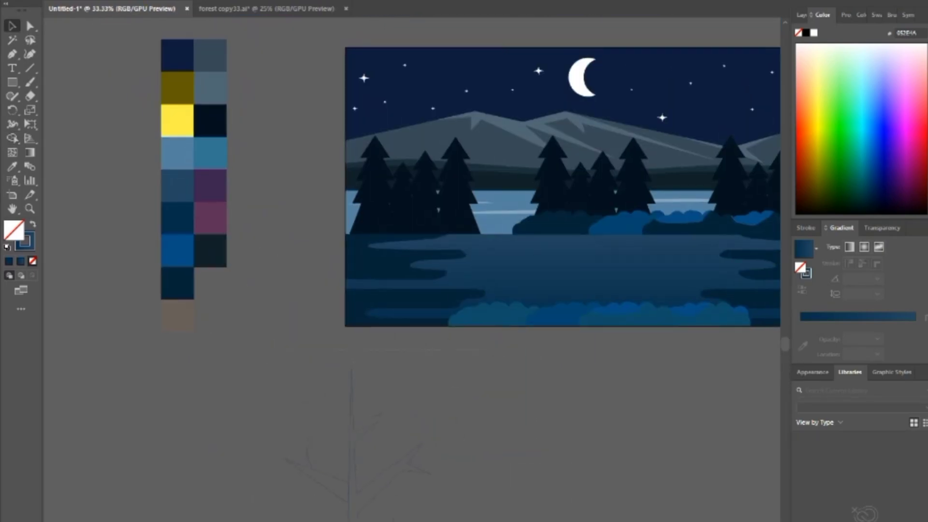
{"action": "key", "text": "i"}
{"action": "key", "text": "v"}
{"action": "scroll", "coordinate": [249, 280], "scroll_direction": "down", "scroll_amount": 4}
{"action": "scroll", "coordinate": [325, 459], "scroll_direction": "up", "scroll_amount": 2}
{"action": "scroll", "coordinate": [325, 459], "scroll_direction": "up", "scroll_amount": 1}
Step: Move the bare tree into the scene and place resized copies along the banks and the far shore
{"action": "left_click_drag", "start_coordinate": [326, 460], "coordinate": [268, 482]}
{"action": "left_click_drag", "start_coordinate": [274, 311], "coordinate": [274, 259]}
{"action": "left_click", "coordinate": [193, 367]}
{"action": "left_click_drag", "start_coordinate": [196, 238], "coordinate": [196, 300]}
{"action": "scroll", "coordinate": [269, 93], "scroll_direction": "down", "scroll_amount": 3}
{"action": "left_click", "coordinate": [218, 211]}
{"action": "left_click_drag", "start_coordinate": [254, 348], "coordinate": [300, 228]}
{"action": "scroll", "coordinate": [270, 271], "scroll_direction": "right", "scroll_amount": 2}
{"action": "scroll", "coordinate": [290, 242], "scroll_direction": "up", "scroll_amount": 3}
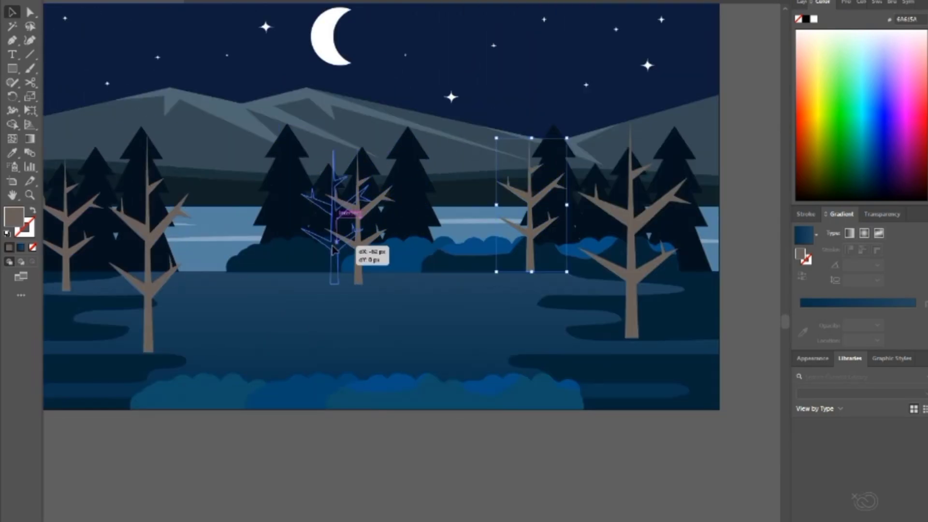
Step: Draw a two-panel tent with curved sides below the artboard using the Pen tool, its base resting on a guide
{"action": "key", "text": "ctrl+0"}
{"action": "scroll", "coordinate": [468, 483], "scroll_direction": "down", "scroll_amount": 10}
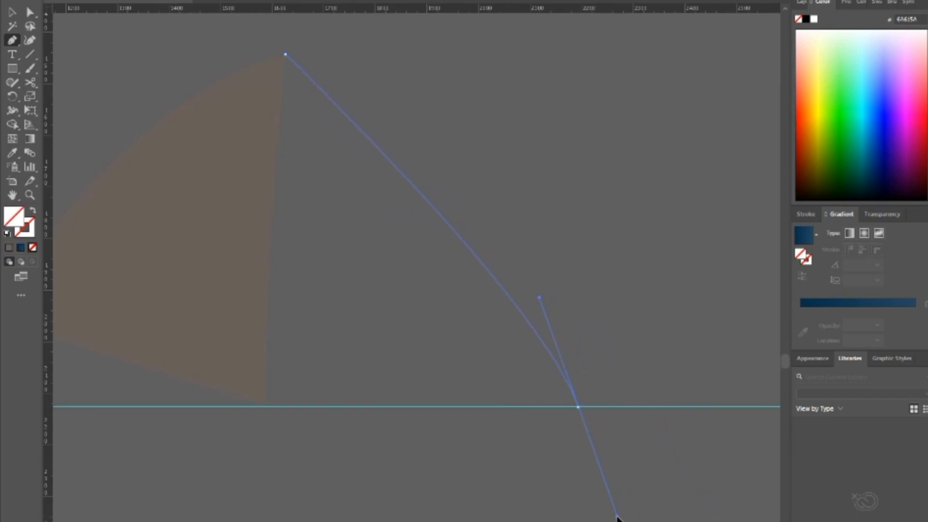
{"action": "left_click_drag", "start_coordinate": [617, 518], "coordinate": [624, 521]}
{"action": "left_click", "coordinate": [265, 298]}
{"action": "scroll", "coordinate": [397, 114], "scroll_direction": "up", "scroll_amount": 4}
{"action": "scroll", "coordinate": [530, 245], "scroll_direction": "down", "scroll_amount": 5}
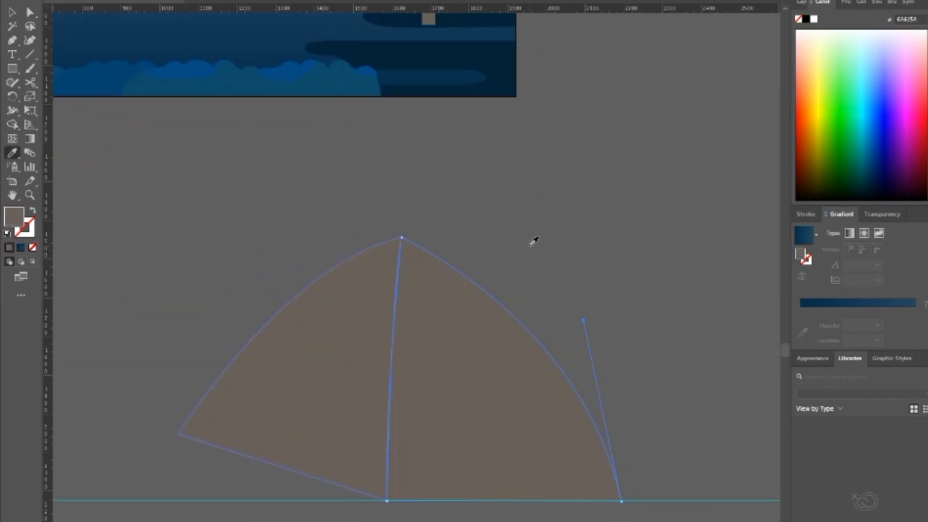
Step: Fill the tent's front panel with the palette's yellow and its side panel with the dark olive
{"action": "key", "text": "i"}
{"action": "scroll", "coordinate": [560, 372], "scroll_direction": "up", "scroll_amount": 2}
{"action": "scroll", "coordinate": [560, 372], "scroll_direction": "down", "scroll_amount": 5}
{"action": "scroll", "coordinate": [484, 296], "scroll_direction": "up", "scroll_amount": 2}
{"action": "left_click", "coordinate": [209, 156]}
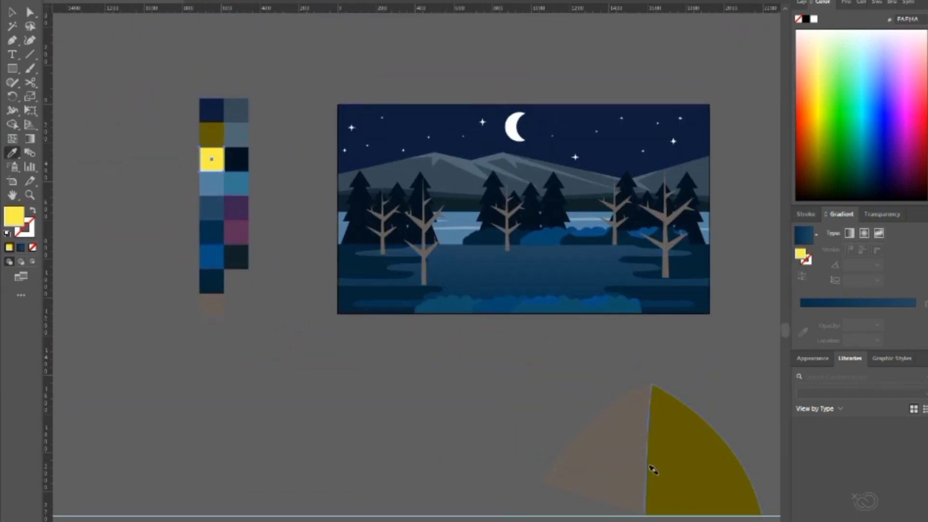
Step: Scale a copy of the tent's front panel to fit inside it and give it a black outline without fill
{"action": "scroll", "coordinate": [648, 460], "scroll_direction": "right", "scroll_amount": 8}
{"action": "scroll", "coordinate": [180, 246], "scroll_direction": "up", "scroll_amount": 1}
{"action": "scroll", "coordinate": [283, 231], "scroll_direction": "up", "scroll_amount": 2}
{"action": "left_click_drag", "start_coordinate": [373, 197], "coordinate": [336, 252]}
{"action": "key", "text": "d"}
{"action": "key", "text": "slash"}
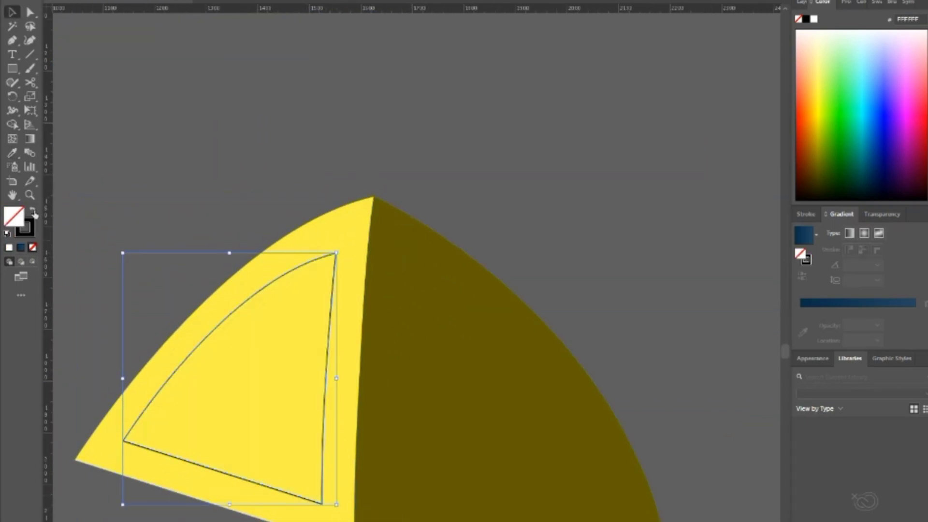
Step: Switch the tent's inner panel to a solid black fill and draw a backpack's rounded body below the tent with the Pen tool
{"action": "left_click", "coordinate": [32, 211]}
{"action": "scroll", "coordinate": [376, 317], "scroll_direction": "up", "scroll_amount": 2}
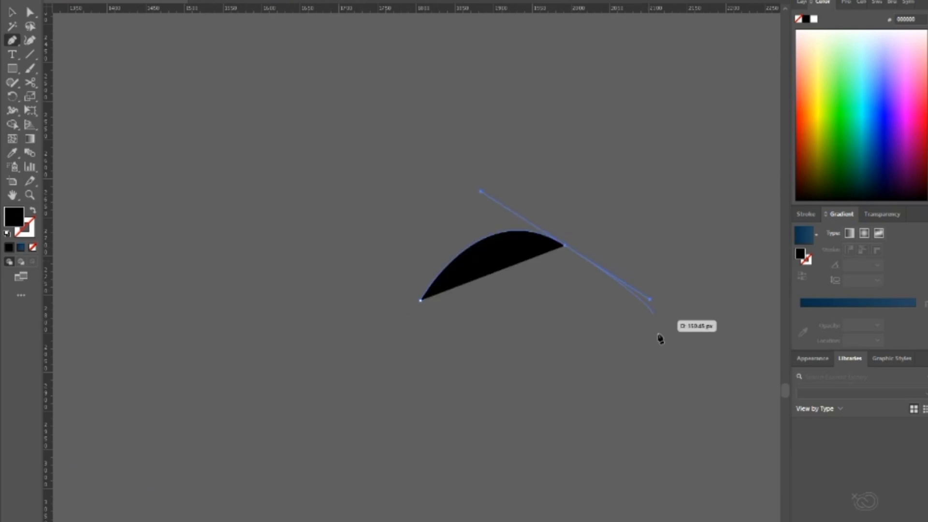
{"action": "left_click_drag", "start_coordinate": [655, 489], "coordinate": [628, 505]}
{"action": "left_click", "coordinate": [420, 301]}
{"action": "left_click", "coordinate": [377, 341], "text": "ctrl"}
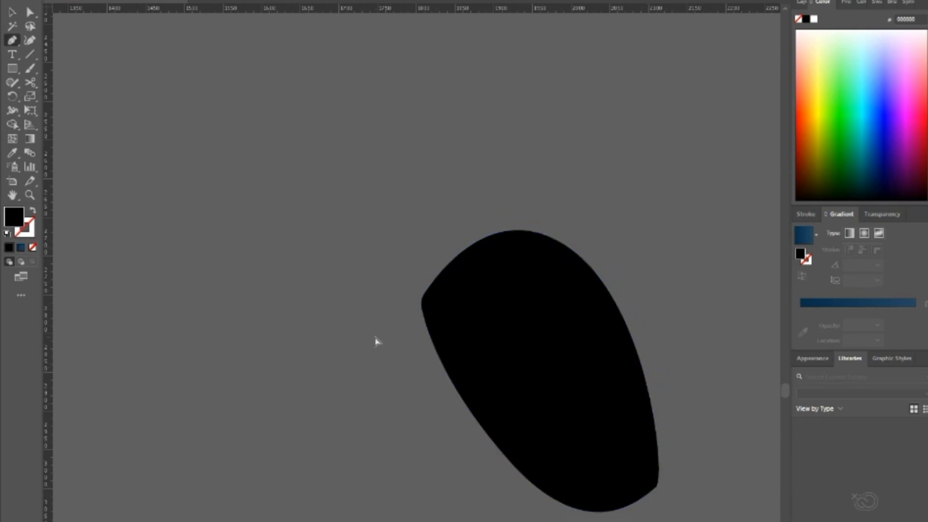
Step: Draw a curved top flap shape over the backpack's upper end and trim the part outside the body with Shape Builder
{"action": "left_click_drag", "start_coordinate": [578, 254], "coordinate": [644, 270]}
{"action": "left_click", "coordinate": [579, 254]}
{"action": "left_click_drag", "start_coordinate": [512, 184], "coordinate": [433, 181]}
{"action": "left_click_drag", "start_coordinate": [377, 245], "coordinate": [381, 293]}
{"action": "left_click", "coordinate": [429, 334]}
{"action": "left_click_drag", "start_coordinate": [379, 370], "coordinate": [449, 262]}
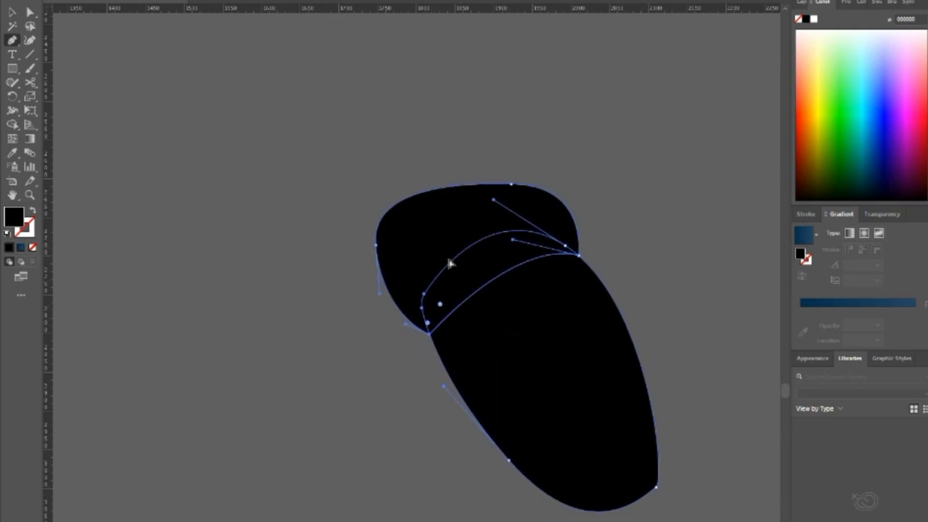
{"action": "key", "text": "shift+m"}
{"action": "left_click", "coordinate": [416, 251], "text": "alt"}
{"action": "key", "text": "v"}
{"action": "left_click", "coordinate": [334, 313]}
{"action": "key", "text": "p"}
{"action": "left_click", "coordinate": [517, 385]}
{"action": "left_click_drag", "start_coordinate": [608, 327], "coordinate": [659, 326]}
{"action": "left_click", "coordinate": [621, 346]}
{"action": "key", "text": "ctrl+z"}
{"action": "key", "text": "ctrl+z"}
{"action": "key", "text": "ctrl+z"}
Step: Draw a curved front pocket across the backpack's lower body and remove the excess outside it with Shape Builder
{"action": "mouse_move", "coordinate": [537, 403]}
{"action": "left_mouse_down"}
{"action": "mouse_move", "coordinate": [465, 378]}
{"action": "mouse_move", "coordinate": [561, 317]}
{"action": "left_mouse_up"}
{"action": "left_click", "coordinate": [481, 471]}
{"action": "left_click_drag", "start_coordinate": [625, 308], "coordinate": [645, 323]}
{"action": "left_click", "coordinate": [480, 471]}
{"action": "left_click", "coordinate": [441, 429], "text": "ctrl+shift"}
{"action": "key", "text": "shift+m"}
{"action": "left_click", "coordinate": [619, 425], "text": "alt"}
{"action": "key", "text": "v"}
Step: Add a small half-round detail at the front pocket's outer edge and trim it to the body with Shape Builder
{"action": "left_click", "coordinate": [624, 397]}
{"action": "key", "text": "p"}
{"action": "key", "text": "shift+m"}
{"action": "left_click", "coordinate": [613, 397], "text": "alt"}
{"action": "key", "text": "v"}
Step: Give all the backpack shapes black outlines without fill
{"action": "key", "text": "ctrl+a"}
{"action": "left_click", "coordinate": [7, 233]}
{"action": "left_click", "coordinate": [128, 282]}
Step: Adjust the anchor points of the flap strip above the backpack's front pocket so it follows the pocket's edge
{"action": "scroll", "coordinate": [575, 335], "scroll_direction": "up", "scroll_amount": 5}
{"action": "key", "text": "a"}
{"action": "left_click_drag", "start_coordinate": [440, 246], "coordinate": [445, 253]}
{"action": "key", "text": "p"}
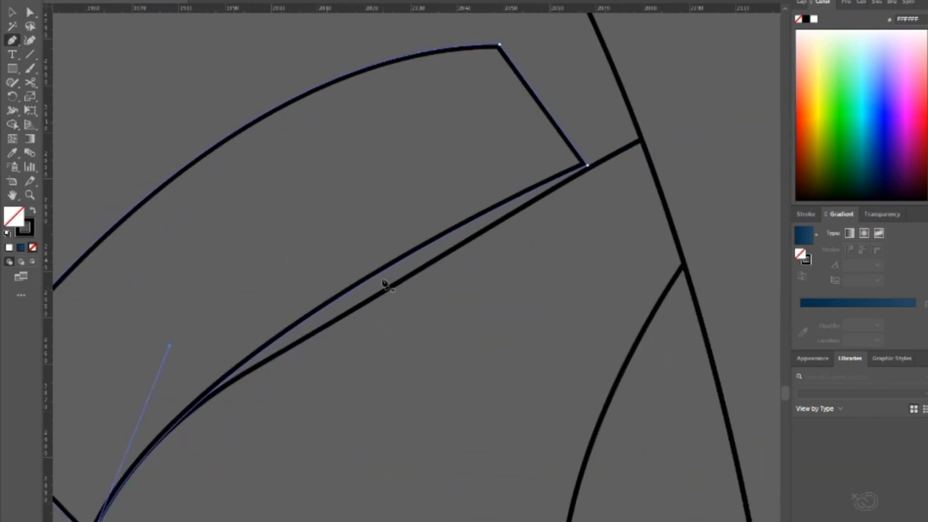
{"action": "key", "text": "a"}
Step: Draw a curved side panel along the backpack's long edge with the Pen tool
{"action": "scroll", "coordinate": [451, 350], "scroll_direction": "down", "scroll_amount": 4}
{"action": "key", "text": "p"}
{"action": "left_click", "coordinate": [337, 87]}
{"action": "left_click_drag", "start_coordinate": [300, 185], "coordinate": [298, 219]}
{"action": "left_click_drag", "start_coordinate": [535, 393], "coordinate": [450, 345]}
{"action": "left_click", "coordinate": [420, 295]}
{"action": "left_click_drag", "start_coordinate": [411, 239], "coordinate": [425, 224]}
Step: Select all the backpack outlines and move them together to free space for the next part
{"action": "scroll", "coordinate": [412, 247], "scroll_direction": "up", "scroll_amount": 4}
{"action": "scroll", "coordinate": [450, 430], "scroll_direction": "down", "scroll_amount": 3}
{"action": "scroll", "coordinate": [442, 404], "scroll_direction": "up", "scroll_amount": 3}
{"action": "scroll", "coordinate": [414, 363], "scroll_direction": "down", "scroll_amount": 5}
{"action": "key", "text": "v"}
{"action": "left_click_drag", "start_coordinate": [285, 126], "coordinate": [543, 462]}
{"action": "left_click_drag", "start_coordinate": [483, 396], "coordinate": [518, 346]}
Step: Draw the long, slightly curved outline of a rolled mat beside the backpack with the Pen tool
{"action": "key", "text": "p"}
{"action": "left_click", "coordinate": [287, 255]}
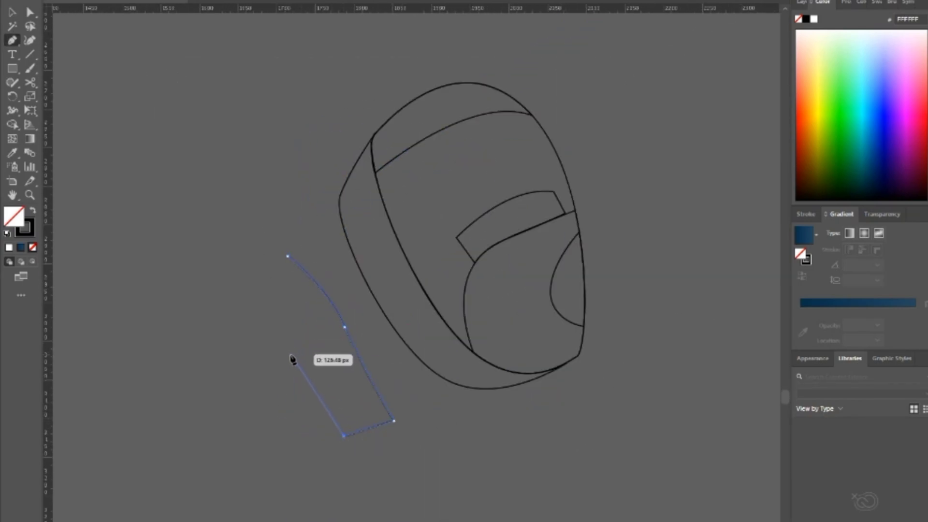
{"action": "key", "text": "ctrl+z"}
{"action": "scroll", "coordinate": [241, 279], "scroll_direction": "up", "scroll_amount": 2}
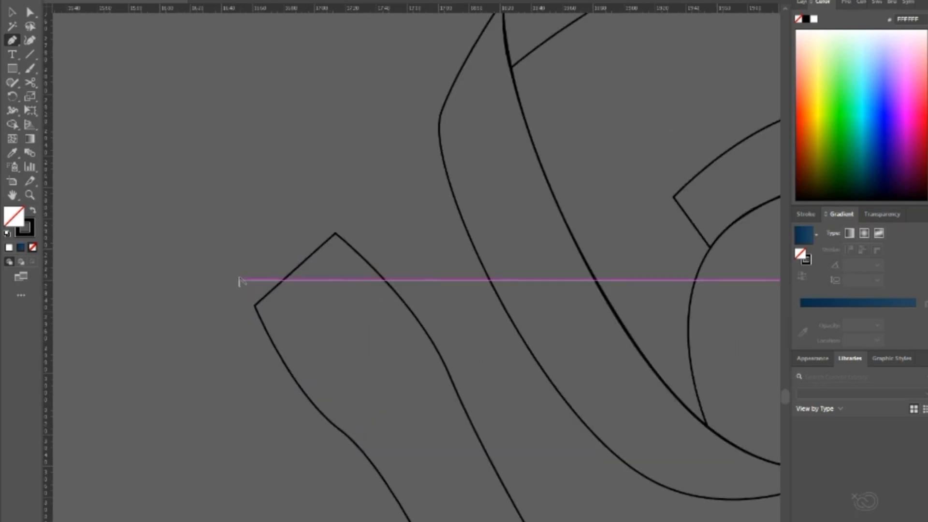
Step: Shape the rolled mat's upper end into an oval and merge it cleanly with Shape Builder
{"action": "left_click_drag", "start_coordinate": [242, 279], "coordinate": [349, 418]}
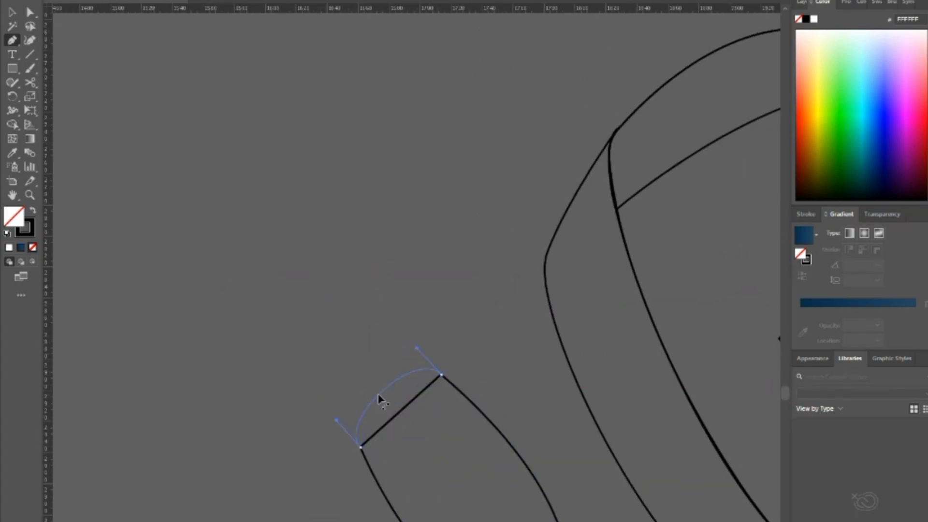
{"action": "left_click_drag", "start_coordinate": [409, 438], "coordinate": [415, 444]}
{"action": "key", "text": "shift+m"}
{"action": "left_click_drag", "start_coordinate": [407, 413], "coordinate": [453, 348]}
Step: Draw a spiral line inside the mat's oval end with the Pen tool
{"action": "key", "text": "ctrl+shift+a"}
{"action": "key", "text": "p"}
{"action": "scroll", "coordinate": [369, 414], "scroll_direction": "up", "scroll_amount": 2}
{"action": "left_click", "coordinate": [358, 458]}
{"action": "left_click_drag", "start_coordinate": [483, 356], "coordinate": [514, 367]}
{"action": "left_click_drag", "start_coordinate": [435, 466], "coordinate": [403, 482]}
{"action": "left_click_drag", "start_coordinate": [495, 361], "coordinate": [497, 361]}
{"action": "left_click_drag", "start_coordinate": [424, 451], "coordinate": [400, 451]}
{"action": "left_click_drag", "start_coordinate": [447, 384], "coordinate": [460, 385]}
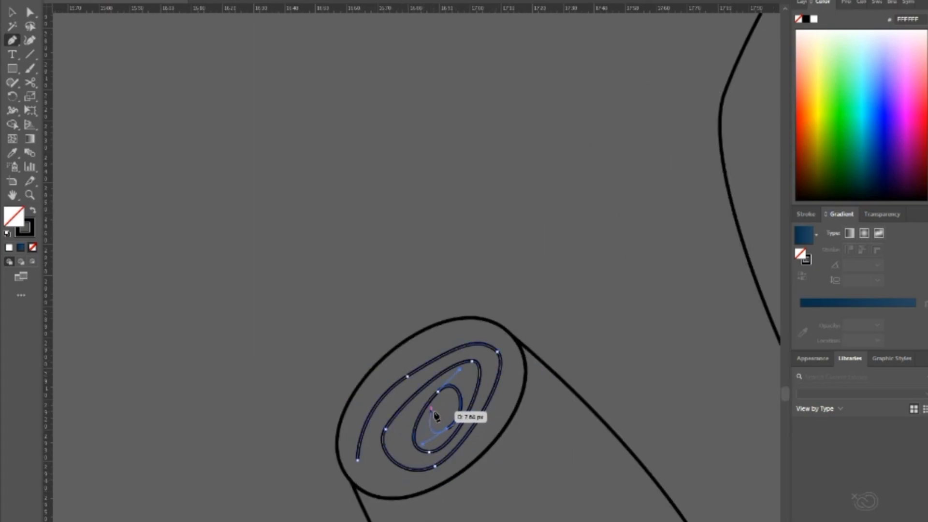
{"action": "left_click", "coordinate": [433, 413]}
{"action": "key", "text": "ctrl+shift+a"}
Step: Move the rolled mat with its spiral against the backpack's side panel and adjust its fit
{"action": "scroll", "coordinate": [453, 411], "scroll_direction": "down", "scroll_amount": 5}
{"action": "scroll", "coordinate": [454, 414], "scroll_direction": "up", "scroll_amount": 2}
{"action": "key", "text": "v"}
{"action": "left_click_drag", "start_coordinate": [461, 454], "coordinate": [367, 315]}
{"action": "left_click", "coordinate": [422, 314]}
{"action": "left_click_drag", "start_coordinate": [427, 290], "coordinate": [363, 345]}
{"action": "left_click_drag", "start_coordinate": [338, 292], "coordinate": [339, 270]}
{"action": "left_click_drag", "start_coordinate": [455, 351], "coordinate": [549, 303]}
{"action": "left_click", "coordinate": [382, 373]}
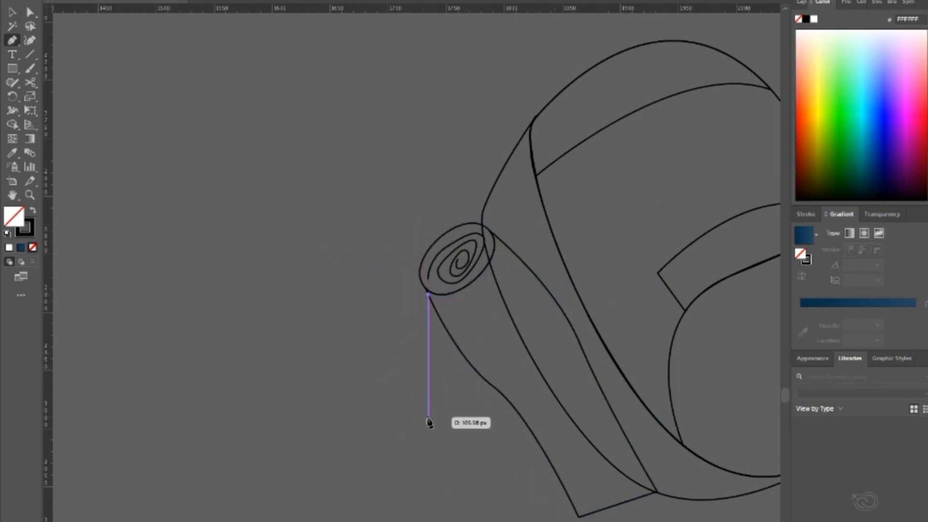
Step: Draw a wavy strap curve from the mat's lower end up to its oval end with the Pen tool
{"action": "left_click", "coordinate": [565, 491]}
{"action": "left_click_drag", "start_coordinate": [499, 391], "coordinate": [469, 369]}
{"action": "left_click_drag", "start_coordinate": [428, 295], "coordinate": [414, 256]}
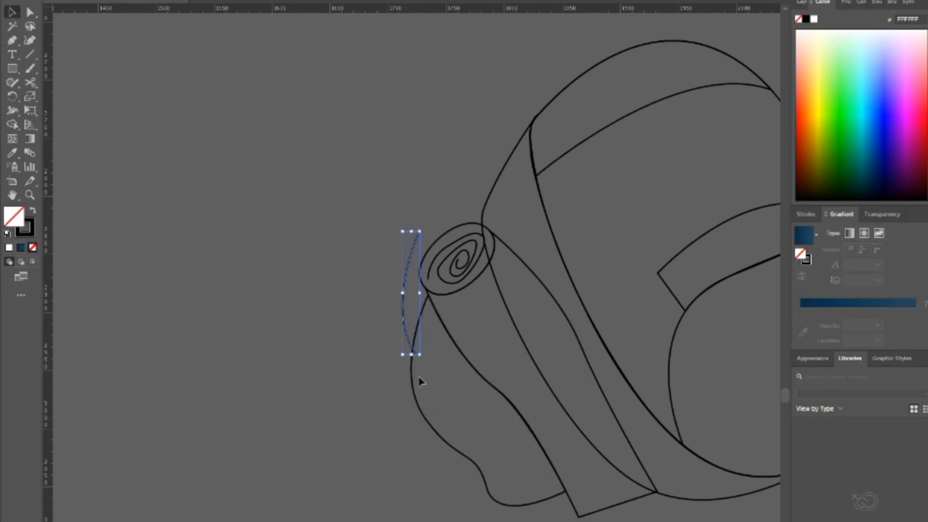
Step: Paste a copy of the strap curve in front and offset it to give the strap thickness
{"action": "left_click", "coordinate": [417, 409]}
{"action": "key", "text": "ctrl+c"}
{"action": "key", "text": "ctrl+v"}
{"action": "key", "text": "ctrl+z"}
{"action": "key", "text": "ctrl+f"}
{"action": "left_click_drag", "start_coordinate": [411, 506], "coordinate": [421, 490]}
Step: Adjust the strap's anchor points and trim its overlapping parts with Shape Builder
{"action": "key", "text": "a"}
{"action": "left_click_drag", "start_coordinate": [502, 374], "coordinate": [371, 402]}
{"action": "key", "text": "v"}
{"action": "left_click", "coordinate": [371, 447]}
{"action": "left_click", "coordinate": [392, 427], "text": "shift"}
{"action": "key", "text": "shift+m"}
{"action": "left_click", "coordinate": [398, 421], "text": "alt"}
{"action": "key", "text": "a"}
{"action": "scroll", "coordinate": [391, 253], "scroll_direction": "up", "scroll_amount": 4}
{"action": "left_click_drag", "start_coordinate": [325, 111], "coordinate": [317, 71]}
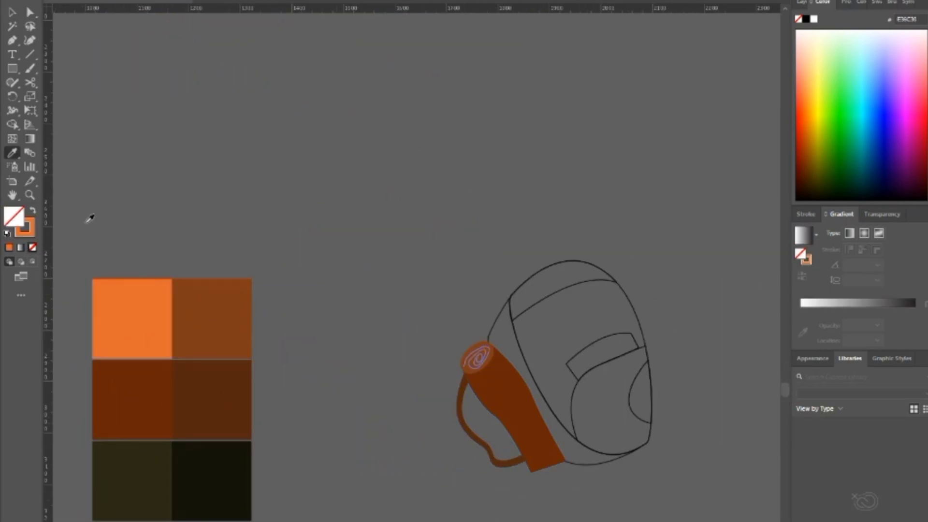
Step: Colour the mat's spiral and the backpack's top flap with browns sampled from the orange-brown palette
{"action": "left_click", "coordinate": [211, 399]}
{"action": "left_click", "coordinate": [545, 299], "text": "ctrl"}
{"action": "left_click", "coordinate": [212, 321]}
{"action": "left_click", "coordinate": [158, 408]}
{"action": "left_click", "coordinate": [212, 399]}
Step: Give the front pocket's half-round detail a brown outline without fill, sampled from the palette
{"action": "left_click", "coordinate": [649, 424], "text": "ctrl"}
{"action": "left_click", "coordinate": [152, 321]}
{"action": "left_click", "coordinate": [226, 332]}
{"action": "key", "text": "shift+x"}
Step: Fill the backpack's front pocket and main body with the palette's orange
{"action": "left_click", "coordinate": [575, 387], "text": "ctrl"}
{"action": "left_click", "coordinate": [114, 329]}
{"action": "left_click", "coordinate": [373, 226], "text": "ctrl"}
{"action": "left_click", "coordinate": [626, 299], "text": "ctrl"}
{"action": "left_click", "coordinate": [126, 321]}
{"action": "left_click", "coordinate": [669, 247], "text": "ctrl"}
Step: Adjust the placement of the backpack's coloured parts and group them all
{"action": "key", "text": "v"}
{"action": "scroll", "coordinate": [407, 398], "scroll_direction": "down", "scroll_amount": 1}
{"action": "left_click", "coordinate": [454, 419]}
{"action": "left_click_drag", "start_coordinate": [445, 356], "coordinate": [421, 329]}
{"action": "left_click_drag", "start_coordinate": [503, 412], "coordinate": [540, 416]}
{"action": "left_click", "coordinate": [444, 443]}
{"action": "left_click_drag", "start_coordinate": [623, 280], "coordinate": [438, 476]}
{"action": "key", "text": "ctrl+g"}
{"action": "left_click", "coordinate": [584, 497]}
Step: Move the grouped backpack into the tent's black opening, scale it down and place it near the inner edge
{"action": "scroll", "coordinate": [584, 496], "scroll_direction": "down", "scroll_amount": 4}
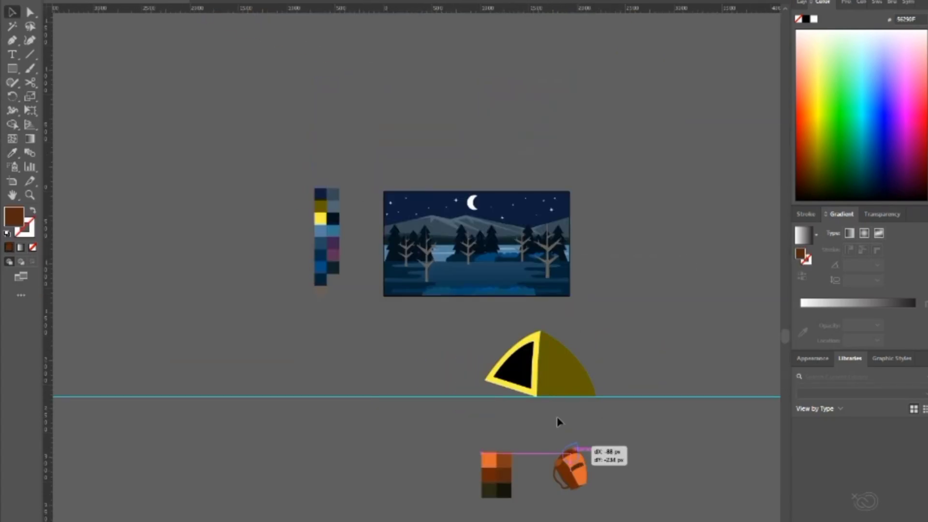
{"action": "scroll", "coordinate": [616, 486], "scroll_direction": "up", "scroll_amount": 3}
{"action": "left_click_drag", "start_coordinate": [520, 465], "coordinate": [356, 174]}
{"action": "scroll", "coordinate": [278, 101], "scroll_direction": "up", "scroll_amount": 2}
{"action": "left_click_drag", "start_coordinate": [369, 300], "coordinate": [363, 253]}
{"action": "left_click_drag", "start_coordinate": [389, 235], "coordinate": [425, 282]}
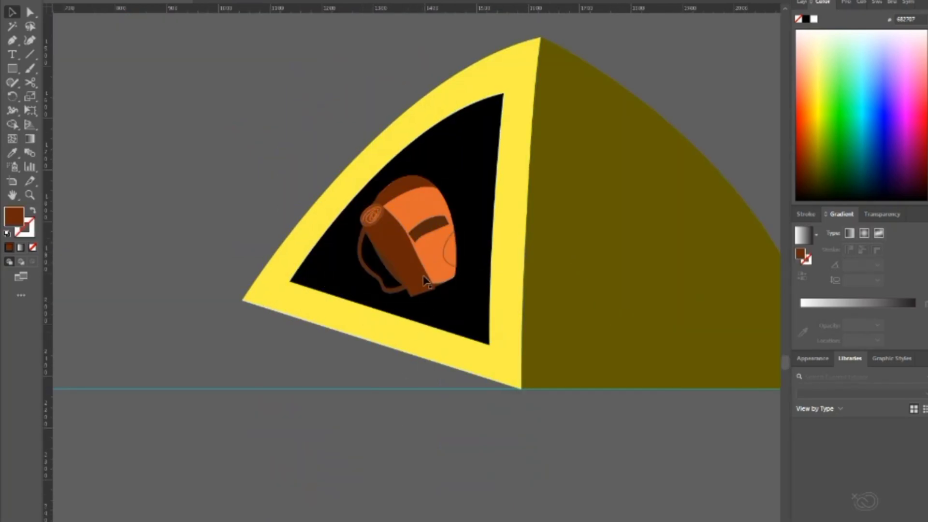
{"action": "key", "text": "v"}
{"action": "left_click_drag", "start_coordinate": [418, 242], "coordinate": [440, 235]}
{"action": "left_click", "coordinate": [457, 474]}
Step: Draw a curved floor shape across the tent opening in front of the backpack and fill it with the palette's dark olive
{"action": "scroll", "coordinate": [478, 183], "scroll_direction": "down", "scroll_amount": 1}
{"action": "key", "text": "p"}
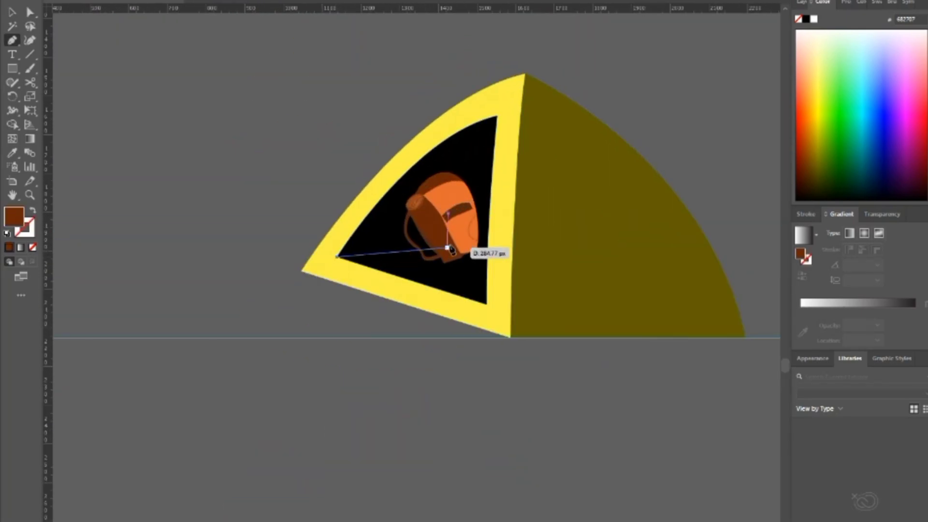
{"action": "left_click", "coordinate": [487, 236]}
{"action": "left_click", "coordinate": [487, 303]}
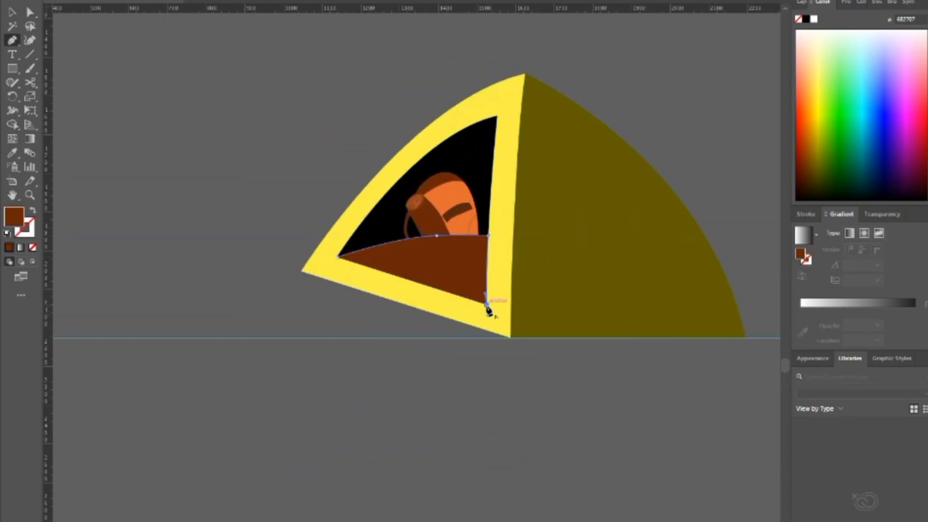
{"action": "left_click_drag", "start_coordinate": [417, 476], "coordinate": [395, 307]}
{"action": "left_click", "coordinate": [296, 518]}
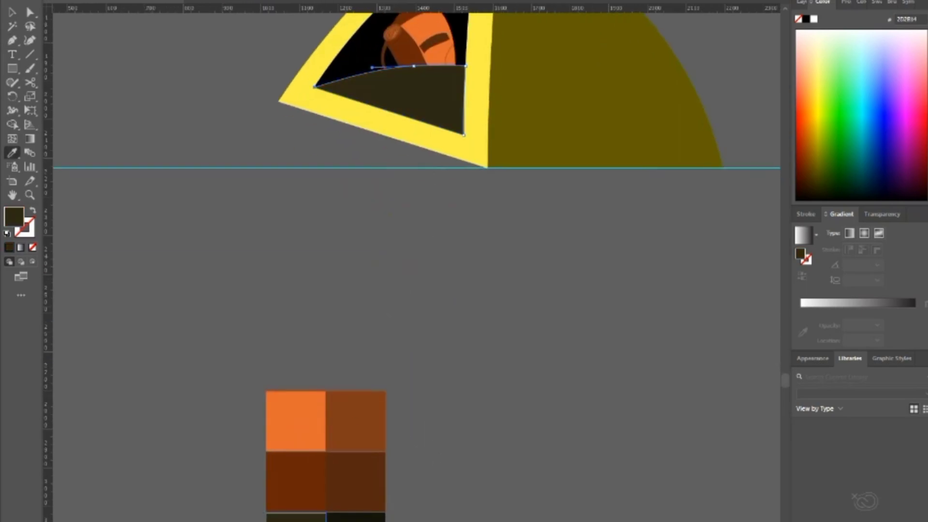
Step: Bring the grouped backpack in front of the dark floor shape inside the tent opening
{"action": "left_click_drag", "start_coordinate": [503, 247], "coordinate": [518, 305]}
{"action": "key", "text": "v"}
{"action": "left_click", "coordinate": [429, 251]}
{"action": "key", "text": "ctrl+shift+bracketright"}
{"action": "left_click", "coordinate": [483, 453]}
Step: Draw a thin band across the tent's yellow front just below the peak, with a black outline and no fill
{"action": "scroll", "coordinate": [557, 53], "scroll_direction": "up", "scroll_amount": 1}
{"action": "mouse_move", "coordinate": [556, 53]}
{"action": "left_mouse_down"}
{"action": "mouse_move", "coordinate": [395, 391]}
{"action": "mouse_move", "coordinate": [396, 443]}
{"action": "left_mouse_up"}
{"action": "scroll", "coordinate": [311, 332], "scroll_direction": "up", "scroll_amount": 1}
{"action": "key", "text": "p"}
{"action": "left_click", "coordinate": [297, 339]}
{"action": "left_click", "coordinate": [404, 353]}
{"action": "left_click", "coordinate": [404, 367]}
{"action": "left_click", "coordinate": [284, 348]}
{"action": "left_click", "coordinate": [297, 339]}
{"action": "left_click", "coordinate": [7, 234]}
{"action": "left_click", "coordinate": [33, 248]}
{"action": "left_click", "coordinate": [331, 266], "text": "ctrl"}
Step: Draw the matching band across the dark side of the tent, continuing from the front band to the outer edge
{"action": "left_click_drag", "start_coordinate": [377, 299], "coordinate": [136, 275]}
{"action": "left_click", "coordinate": [165, 327]}
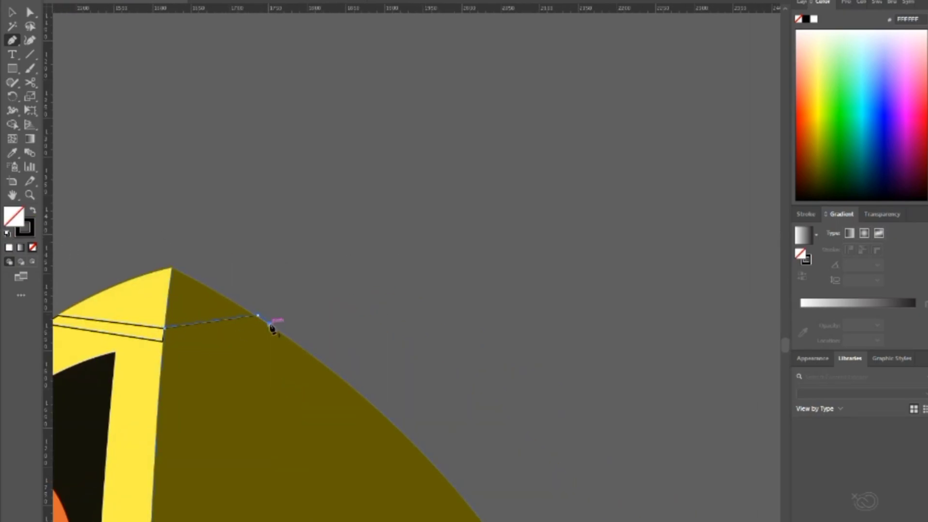
{"action": "left_click", "coordinate": [165, 328]}
{"action": "left_click", "coordinate": [299, 283], "text": "ctrl"}
Step: Draw a thin curved pole from the outer end of the front band down to the ground beyond the yellow front
{"action": "scroll", "coordinate": [299, 283], "scroll_direction": "down", "scroll_amount": 3}
{"action": "scroll", "coordinate": [229, 378], "scroll_direction": "up", "scroll_amount": 2}
{"action": "left_click_drag", "start_coordinate": [229, 378], "coordinate": [490, 382]}
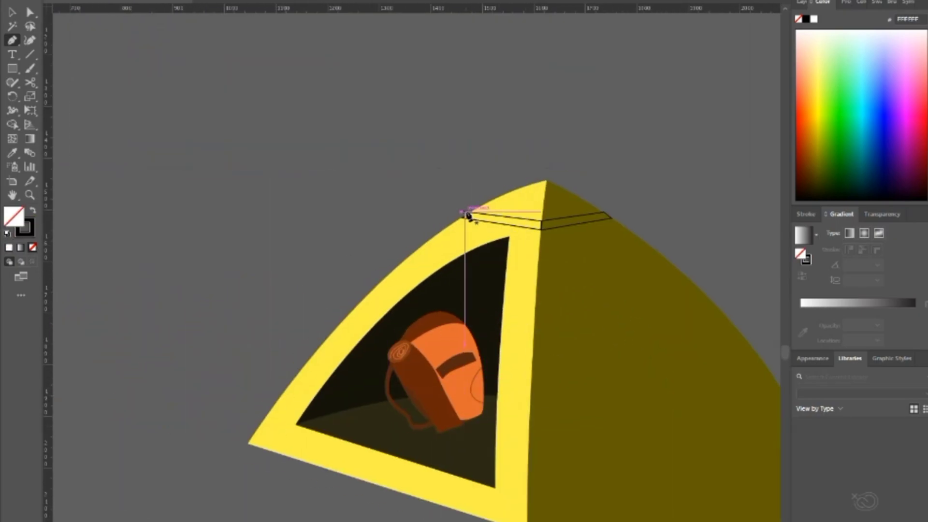
{"action": "left_click_drag", "start_coordinate": [308, 296], "coordinate": [290, 309]}
{"action": "left_click_drag", "start_coordinate": [160, 471], "coordinate": [369, 289]}
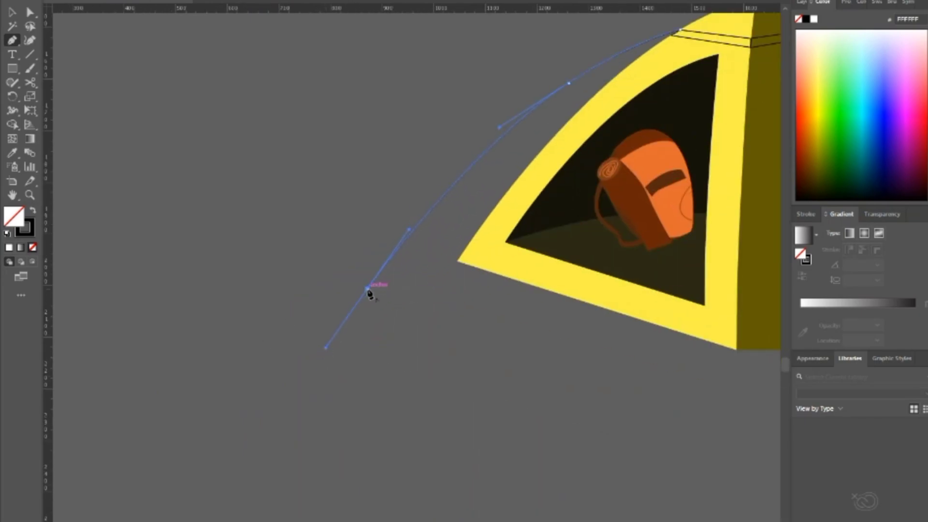
{"action": "left_click", "coordinate": [368, 289]}
{"action": "left_click_drag", "start_coordinate": [521, 130], "coordinate": [283, 378]}
{"action": "left_click", "coordinate": [436, 282]}
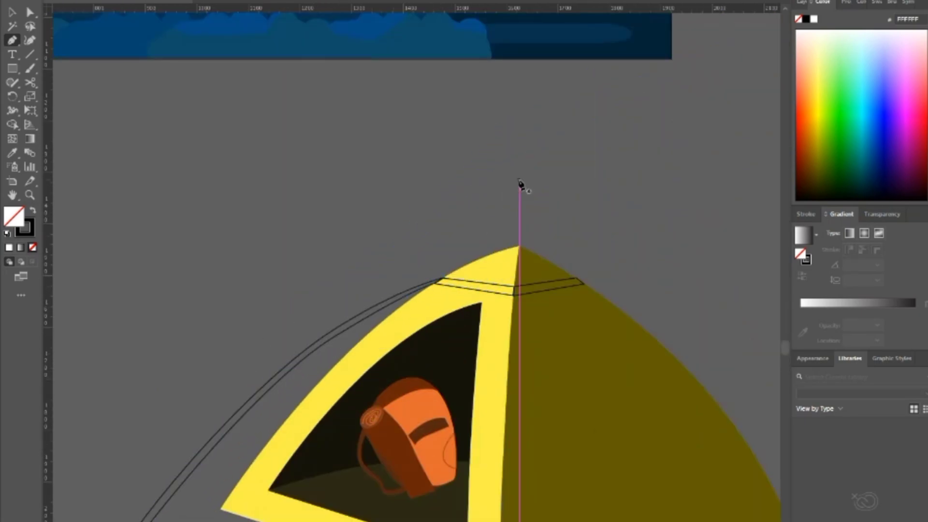
{"action": "scroll", "coordinate": [411, 232], "scroll_direction": "down", "scroll_amount": 3}
{"action": "left_click_drag", "start_coordinate": [305, 273], "coordinate": [326, 249]}
{"action": "left_click", "coordinate": [358, 204], "text": "ctrl"}
Step: Draw a second thin pole from the middle of the band down across the tent opening to the ground in front
{"action": "left_click_drag", "start_coordinate": [651, 285], "coordinate": [583, 253]}
{"action": "left_click", "coordinate": [440, 171]}
{"action": "left_click_drag", "start_coordinate": [310, 502], "coordinate": [365, 367]}
{"action": "left_click_drag", "start_coordinate": [365, 398], "coordinate": [349, 520]}
{"action": "left_click", "coordinate": [367, 399]}
{"action": "left_click", "coordinate": [377, 397]}
{"action": "left_click_drag", "start_coordinate": [473, 112], "coordinate": [362, 334]}
{"action": "left_click_drag", "start_coordinate": [384, 265], "coordinate": [430, 184]}
{"action": "left_click_drag", "start_coordinate": [473, 96], "coordinate": [462, 57]}
{"action": "scroll", "coordinate": [378, 268], "scroll_direction": "up", "scroll_amount": 5}
{"action": "left_click", "coordinate": [414, 245]}
{"action": "left_click", "coordinate": [415, 192]}
{"action": "scroll", "coordinate": [417, 196], "scroll_direction": "down", "scroll_amount": 5}
{"action": "left_click", "coordinate": [523, 161], "text": "ctrl"}
Step: Draw a third curved pole from the dark side's end of the band down along the tent's outer edge
{"action": "left_click_drag", "start_coordinate": [493, 241], "coordinate": [388, 267]}
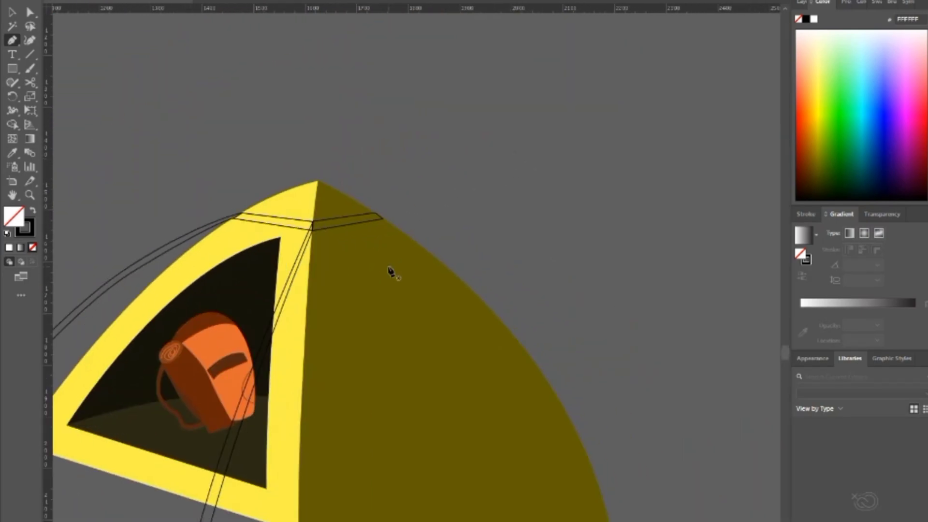
{"action": "left_click", "coordinate": [375, 212]}
{"action": "scroll", "coordinate": [416, 266], "scroll_direction": "down", "scroll_amount": 1}
{"action": "left_click_drag", "start_coordinate": [551, 382], "coordinate": [454, 291]}
{"action": "left_click_drag", "start_coordinate": [470, 374], "coordinate": [484, 507]}
{"action": "left_click", "coordinate": [470, 374]}
{"action": "scroll", "coordinate": [470, 375], "scroll_direction": "up", "scroll_amount": 2}
{"action": "left_click_drag", "start_coordinate": [470, 375], "coordinate": [480, 375]}
{"action": "left_click", "coordinate": [472, 374]}
{"action": "scroll", "coordinate": [472, 375], "scroll_direction": "down", "scroll_amount": 2}
{"action": "left_click_drag", "start_coordinate": [338, 160], "coordinate": [390, 294]}
{"action": "scroll", "coordinate": [408, 259], "scroll_direction": "up", "scroll_amount": 5}
{"action": "left_click_drag", "start_coordinate": [121, 359], "coordinate": [116, 136]}
{"action": "scroll", "coordinate": [659, 346], "scroll_direction": "down", "scroll_amount": 2}
{"action": "scroll", "coordinate": [116, 139], "scroll_direction": "down", "scroll_amount": 3}
{"action": "left_click_drag", "start_coordinate": [177, 160], "coordinate": [92, 153]}
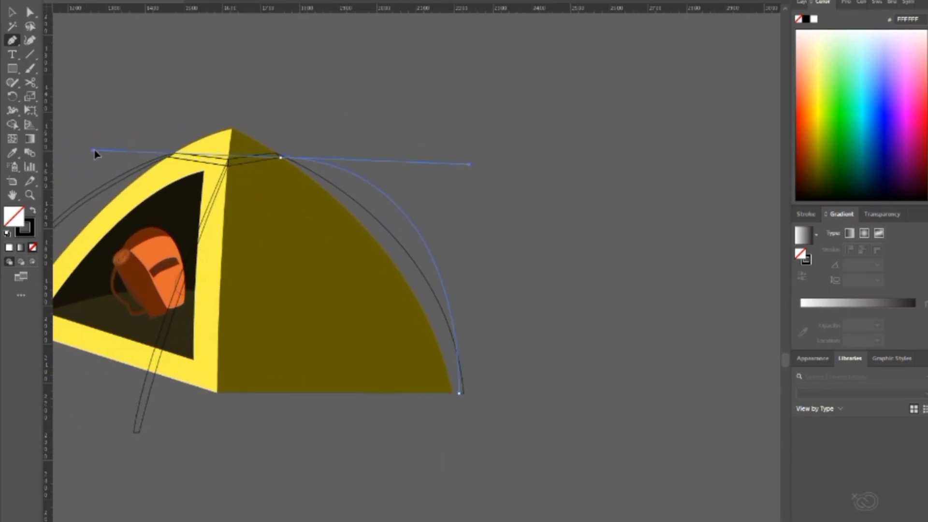
{"action": "scroll", "coordinate": [285, 153], "scroll_direction": "up", "scroll_amount": 5}
{"action": "left_click", "coordinate": [435, 420]}
{"action": "left_click", "coordinate": [385, 383]}
{"action": "left_click", "coordinate": [484, 324], "text": "ctrl"}
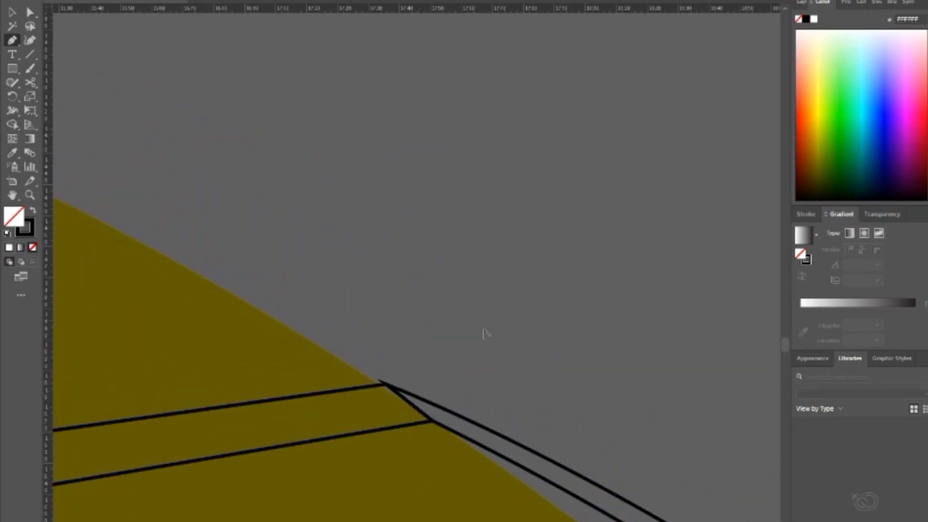
Step: Reshape the third pole with the Direct Selection tool so its curve follows the tent's dark side evenly
{"action": "scroll", "coordinate": [484, 324], "scroll_direction": "down", "scroll_amount": 5}
{"action": "key", "text": "a"}
{"action": "left_click", "coordinate": [469, 421]}
{"action": "scroll", "coordinate": [483, 421], "scroll_direction": "up", "scroll_amount": 2}
{"action": "left_click_drag", "start_coordinate": [458, 330], "coordinate": [428, 314]}
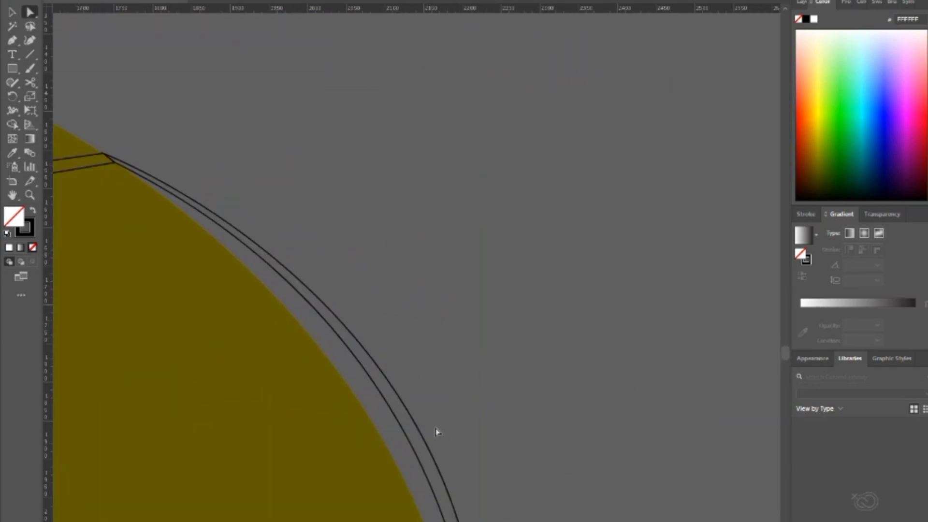
{"action": "left_click_drag", "start_coordinate": [436, 427], "coordinate": [410, 249]}
{"action": "left_click", "coordinate": [454, 457]}
{"action": "left_click_drag", "start_coordinate": [426, 111], "coordinate": [409, 76]}
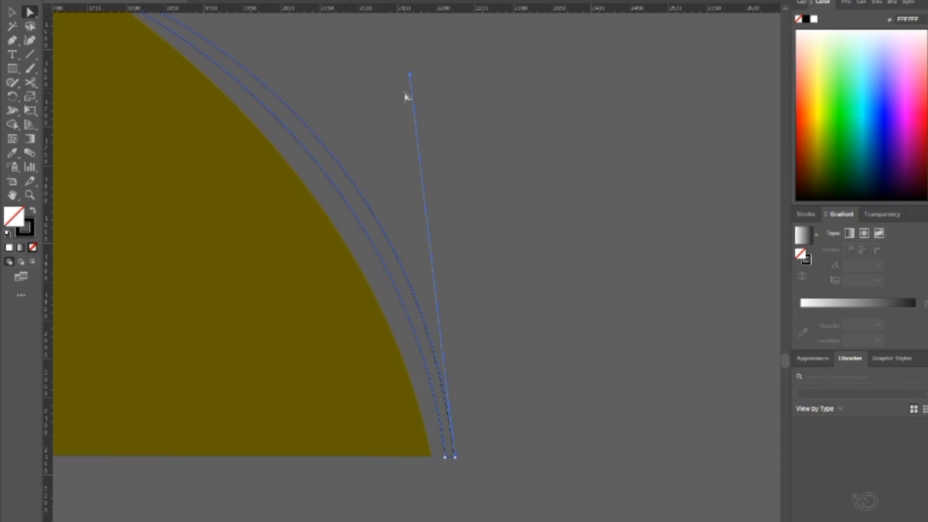
{"action": "left_click", "coordinate": [430, 206]}
{"action": "key", "text": "ctrl+minus"}
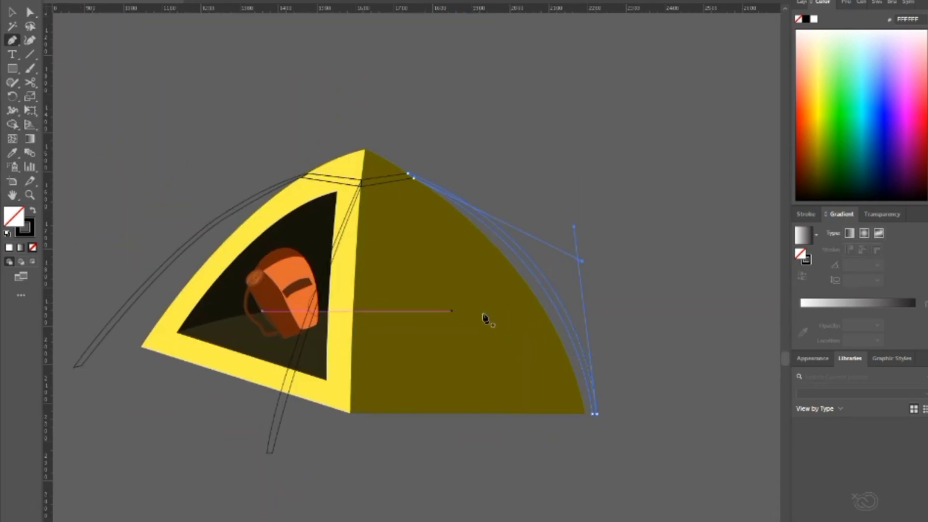
{"action": "scroll", "coordinate": [534, 279], "scroll_direction": "up", "scroll_amount": 3}
{"action": "left_click", "coordinate": [546, 280]}
{"action": "scroll", "coordinate": [550, 282], "scroll_direction": "down", "scroll_amount": 2}
{"action": "left_click", "coordinate": [590, 263]}
{"action": "scroll", "coordinate": [590, 263], "scroll_direction": "down", "scroll_amount": 2}
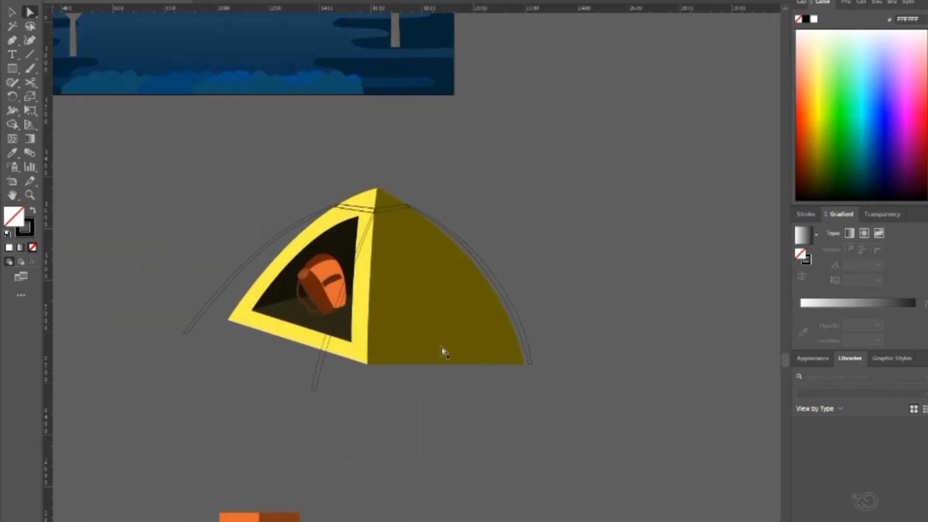
Step: Select the three poles and fill them with a darker shade of the tent side's olive, 423C02
{"action": "left_click_drag", "start_coordinate": [530, 325], "coordinate": [585, 301]}
{"action": "key", "text": "v"}
{"action": "left_click", "coordinate": [376, 331]}
{"action": "left_click", "coordinate": [253, 289], "text": "shift"}
{"action": "left_click", "coordinate": [555, 257], "text": "shift"}
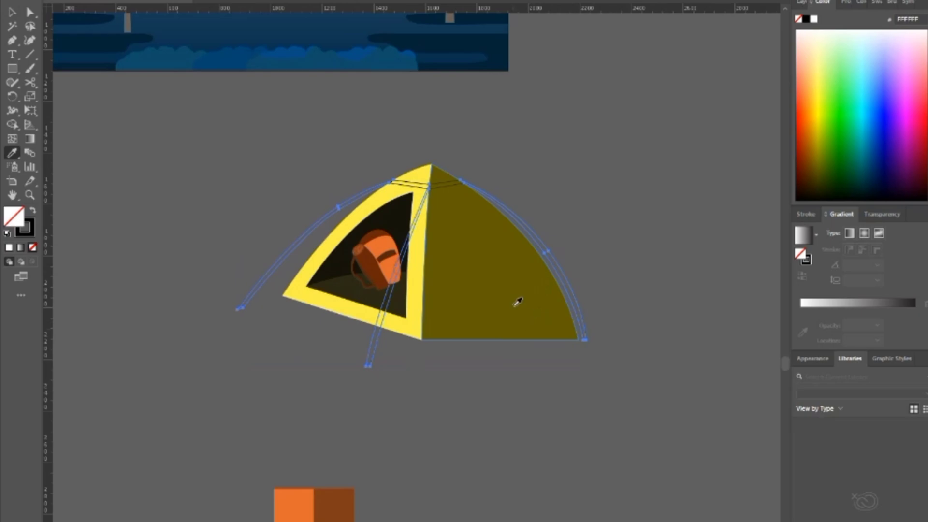
{"action": "left_click", "coordinate": [518, 301]}
{"action": "double_click", "coordinate": [13, 216]}
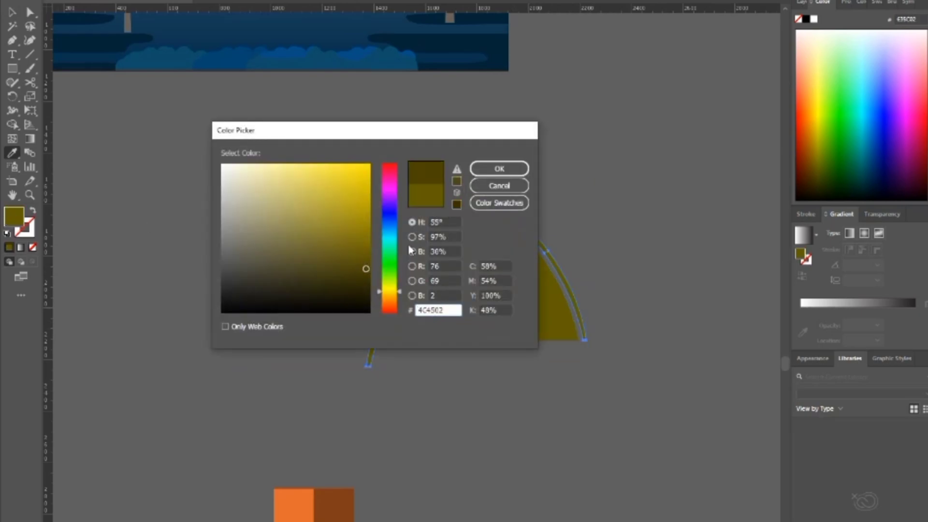
{"action": "left_click", "coordinate": [511, 167]}
Step: Fill both bands below the tent's peak with the same dark olive as the poles
{"action": "scroll", "coordinate": [435, 208], "scroll_direction": "up", "scroll_amount": 2}
{"action": "scroll", "coordinate": [398, 244], "scroll_direction": "up", "scroll_amount": 1}
{"action": "left_click", "coordinate": [406, 245], "text": "ctrl"}
{"action": "left_click", "coordinate": [421, 256]}
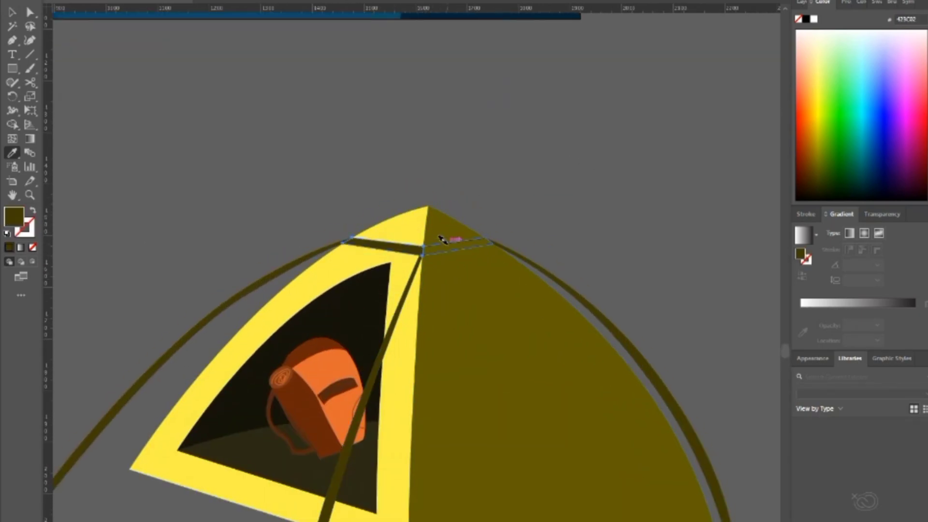
{"action": "left_click", "coordinate": [496, 198], "text": "ctrl"}
Step: Draw a cap panel above the band on the tent's dark side and fill it with a darker mustard yellow
{"action": "scroll", "coordinate": [498, 199], "scroll_direction": "down", "scroll_amount": 3}
{"action": "scroll", "coordinate": [497, 199], "scroll_direction": "up", "scroll_amount": 2}
{"action": "scroll", "coordinate": [379, 243], "scroll_direction": "up", "scroll_amount": 3}
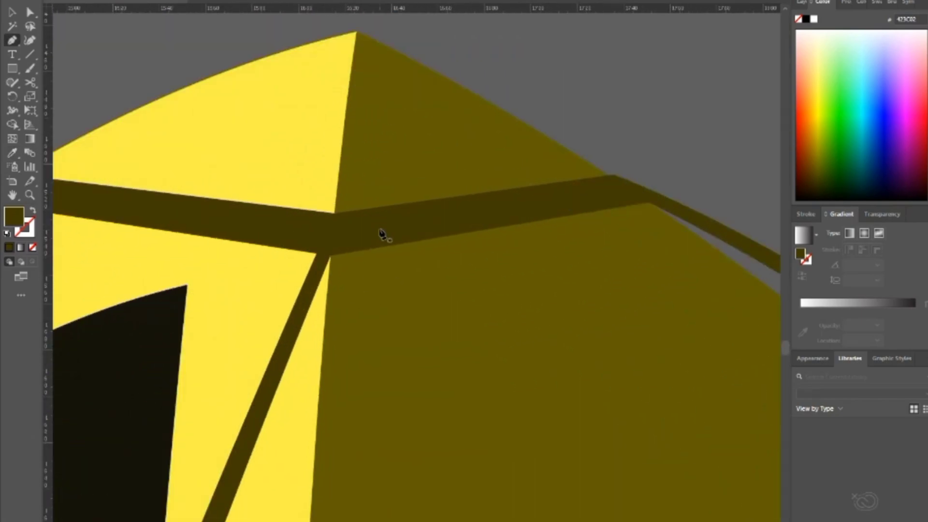
{"action": "left_click", "coordinate": [357, 33]}
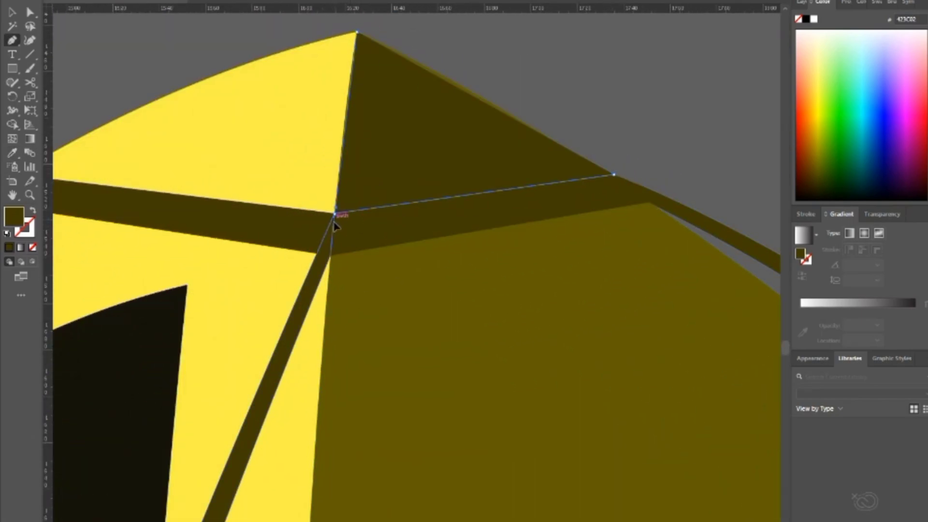
{"action": "left_click", "coordinate": [7, 234]}
{"action": "left_click", "coordinate": [33, 247]}
{"action": "key", "text": "i"}
{"action": "left_click", "coordinate": [163, 188]}
{"action": "double_click", "coordinate": [14, 216]}
{"action": "left_click", "coordinate": [342, 203]}
{"action": "left_click", "coordinate": [499, 169]}
Step: Draw a mustard strip along the lower edge of the tent's dark side, extending past the tent's outline
{"action": "scroll", "coordinate": [435, 232], "scroll_direction": "down", "scroll_amount": 3}
{"action": "scroll", "coordinate": [394, 174], "scroll_direction": "up", "scroll_amount": 4}
{"action": "key", "text": "p"}
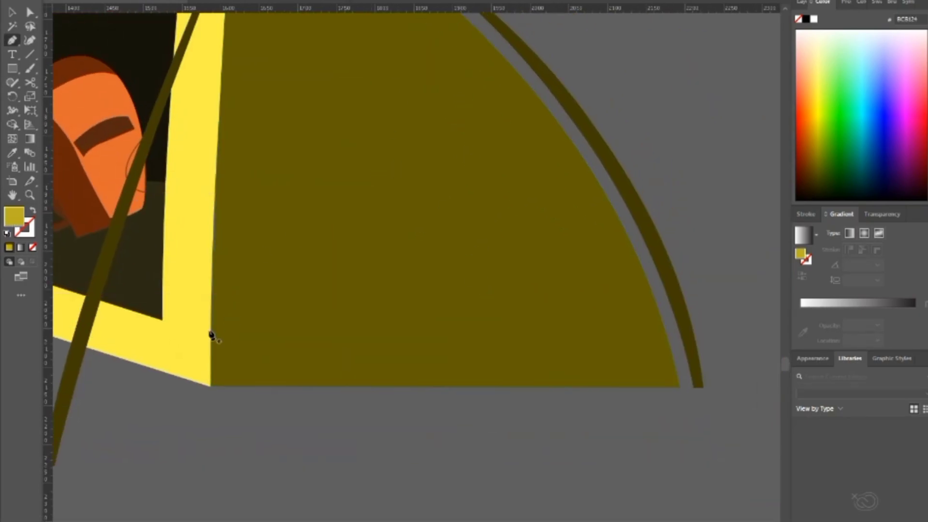
{"action": "left_click", "coordinate": [665, 330]}
{"action": "left_click_drag", "start_coordinate": [688, 420], "coordinate": [683, 466]}
{"action": "left_click", "coordinate": [211, 409]}
{"action": "left_click", "coordinate": [211, 330]}
Step: Remove the part of the mustard strip outside the tent's dark side with the Shape Builder tool
{"action": "scroll", "coordinate": [309, 290], "scroll_direction": "down", "scroll_amount": 3}
{"action": "key", "text": "i"}
{"action": "key", "text": "v"}
{"action": "left_click", "coordinate": [352, 200], "text": "shift"}
{"action": "key", "text": "shift+m"}
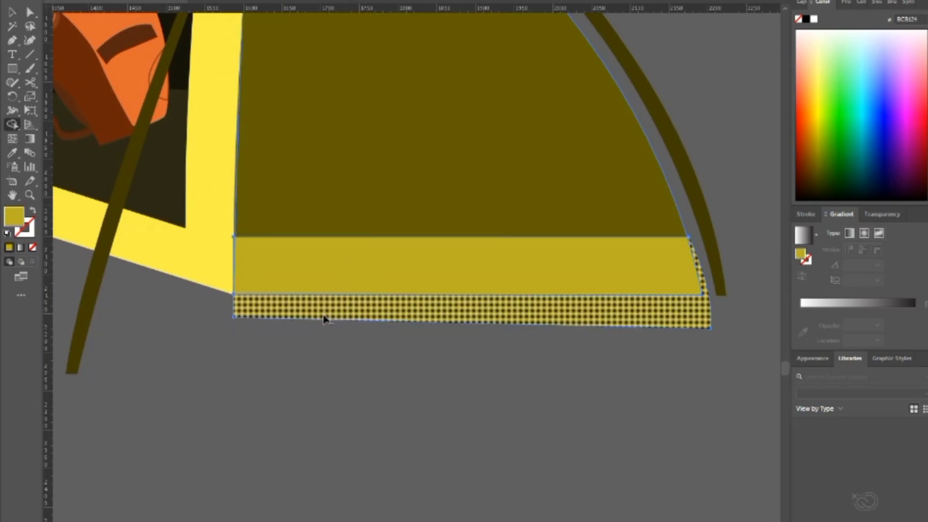
{"action": "left_click", "coordinate": [323, 317], "text": "alt"}
Step: Reshape the pole beside the tent's dark side so that its foot stands farther out from the tent
{"action": "scroll", "coordinate": [406, 435], "scroll_direction": "down", "scroll_amount": 2}
{"action": "scroll", "coordinate": [382, 434], "scroll_direction": "down", "scroll_amount": 3}
{"action": "scroll", "coordinate": [369, 400], "scroll_direction": "up", "scroll_amount": 3}
{"action": "right_click", "coordinate": [227, 373]}
{"action": "left_click", "coordinate": [385, 381]}
{"action": "left_click_drag", "start_coordinate": [256, 316], "coordinate": [480, 319]}
{"action": "left_click", "coordinate": [656, 407]}
{"action": "left_click_drag", "start_coordinate": [658, 409], "coordinate": [603, 314]}
{"action": "left_click", "coordinate": [500, 294]}
{"action": "left_click_drag", "start_coordinate": [489, 347], "coordinate": [547, 443]}
Step: Move the tent with its poles and backpack onto the landscape's foreground and scale it down to about half size
{"action": "key", "text": "v"}
{"action": "left_click_drag", "start_coordinate": [201, 503], "coordinate": [531, 290]}
{"action": "left_click_drag", "start_coordinate": [578, 263], "coordinate": [511, 298]}
{"action": "left_click_drag", "start_coordinate": [392, 387], "coordinate": [338, 229]}
{"action": "scroll", "coordinate": [314, 149], "scroll_direction": "up", "scroll_amount": 2}
{"action": "left_click_drag", "start_coordinate": [314, 150], "coordinate": [456, 342]}
{"action": "scroll", "coordinate": [457, 341], "scroll_direction": "down", "scroll_amount": 2}
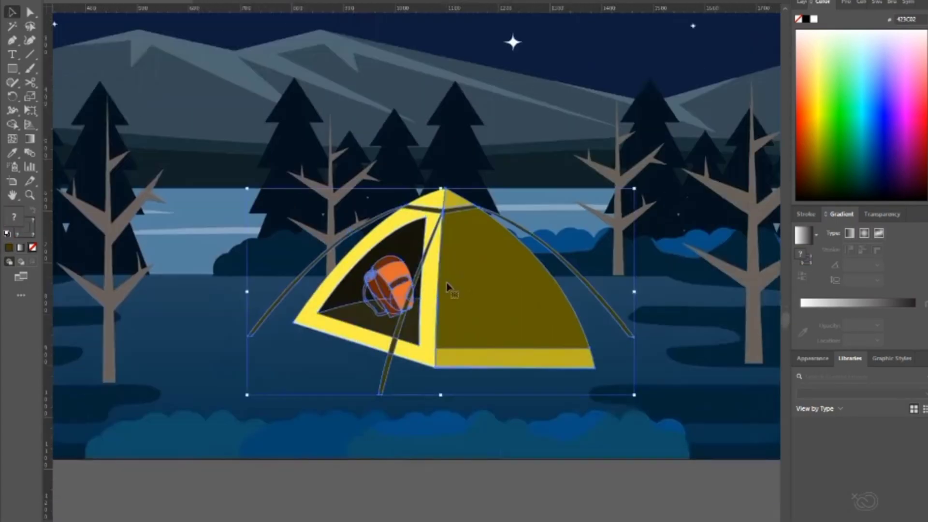
{"action": "left_click", "coordinate": [494, 518]}
{"action": "left_click_drag", "start_coordinate": [568, 520], "coordinate": [283, 521]}
{"action": "key", "text": "p"}
{"action": "key", "text": "a"}
{"action": "left_click", "coordinate": [337, 398]}
{"action": "left_click", "coordinate": [300, 348]}
{"action": "left_click_drag", "start_coordinate": [339, 400], "coordinate": [357, 391]}
{"action": "key", "text": "ctrl+z"}
Step: Draw an angular shadow shape from the tent's base to the lower right corner of the artboard
{"action": "key", "text": "p"}
{"action": "left_click", "coordinate": [339, 401]}
{"action": "left_click", "coordinate": [487, 422]}
{"action": "left_click", "coordinate": [583, 399]}
{"action": "left_click", "coordinate": [583, 484]}
{"action": "left_click_drag", "start_coordinate": [334, 492], "coordinate": [487, 488]}
{"action": "left_click", "coordinate": [488, 483]}
{"action": "left_click", "coordinate": [335, 397]}
{"action": "left_click", "coordinate": [491, 398]}
{"action": "key", "text": "ctrl+minus"}
{"action": "key", "text": "ctrl+minus"}
Step: Fill the shadow shape with a very dark navy sampled from the scene and send it backward
{"action": "key", "text": "i"}
{"action": "left_click", "coordinate": [227, 407]}
{"action": "key", "text": "ctrl+plus"}
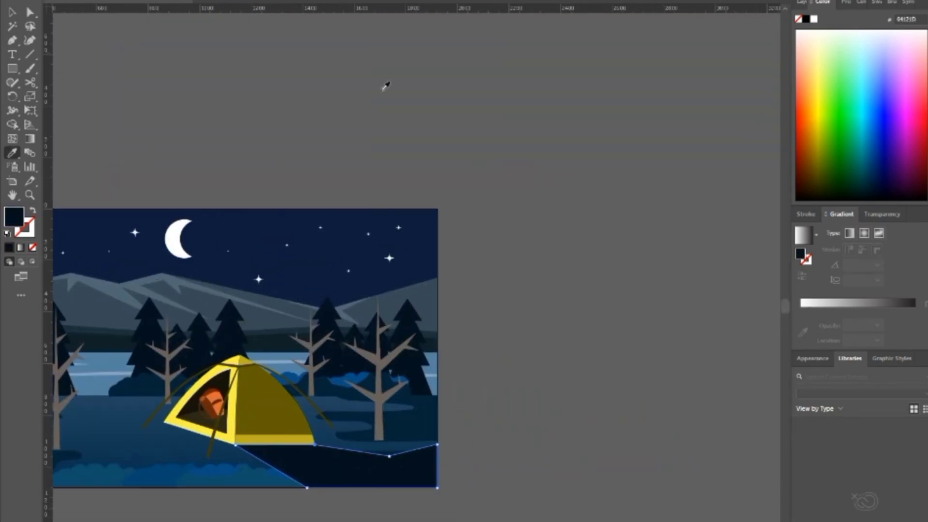
{"action": "key", "text": "v"}
{"action": "key", "text": "ctrl+["}
{"action": "left_click", "coordinate": [383, 97]}
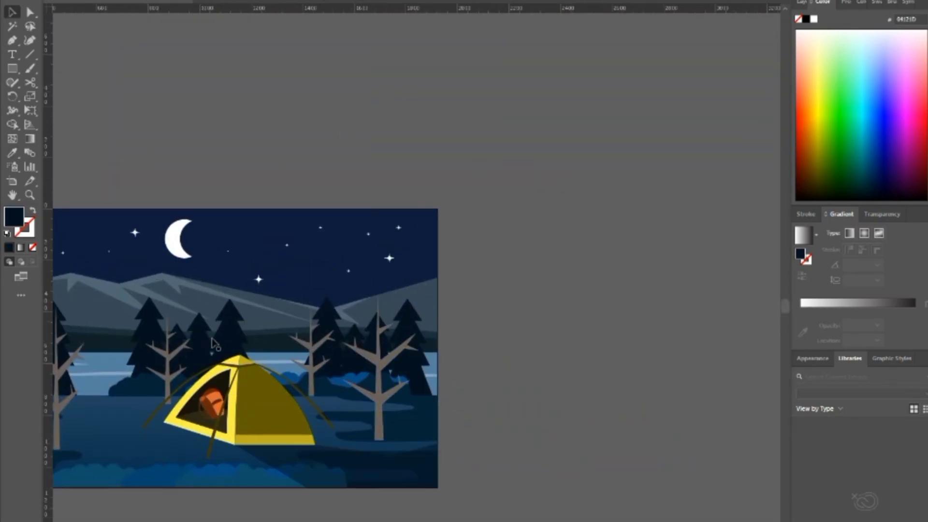
Step: Rearrange the stacking of the tent's dark shadow so it lies above the ground but behind the foreground bushes
{"action": "left_click", "coordinate": [268, 481]}
{"action": "left_click", "coordinate": [358, 473]}
{"action": "scroll", "coordinate": [357, 472], "scroll_direction": "up", "scroll_amount": 3}
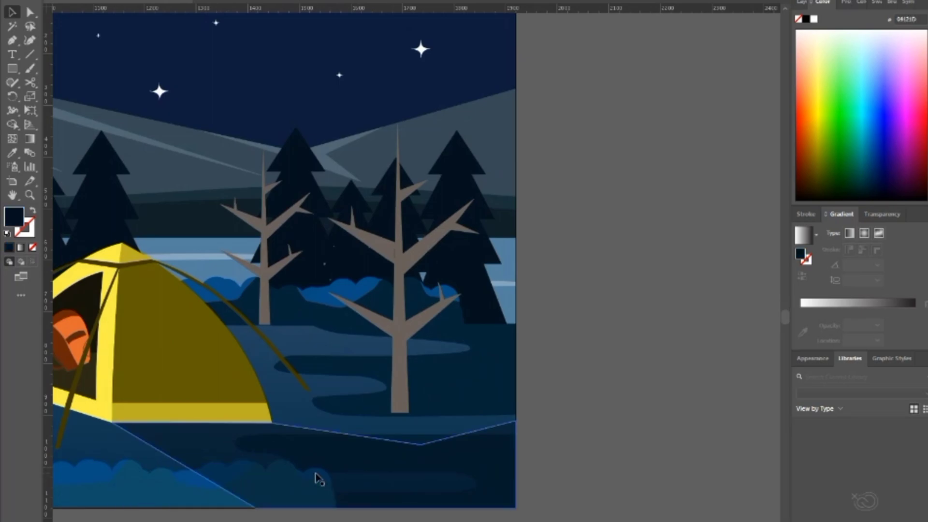
{"action": "left_click", "coordinate": [225, 476]}
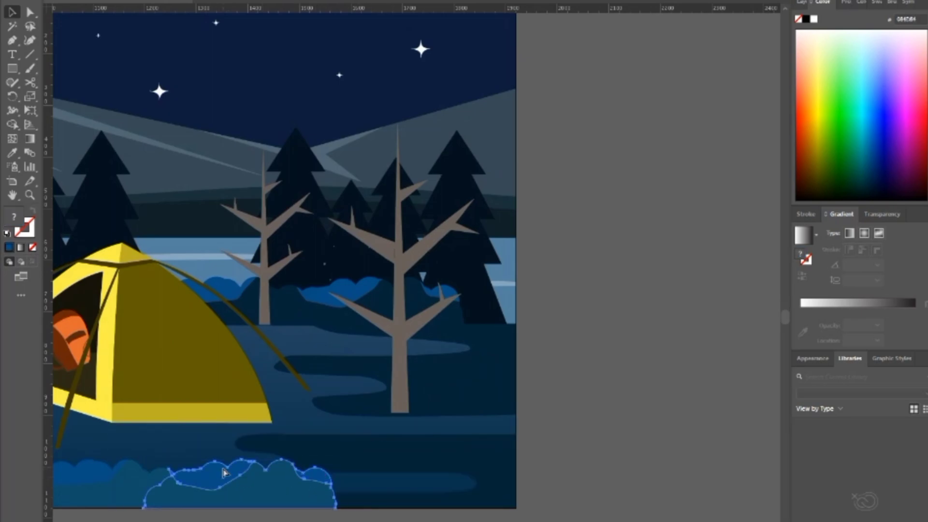
{"action": "left_click", "coordinate": [129, 481]}
{"action": "left_click", "coordinate": [280, 499]}
{"action": "left_click", "coordinate": [414, 451]}
{"action": "key", "text": "period"}
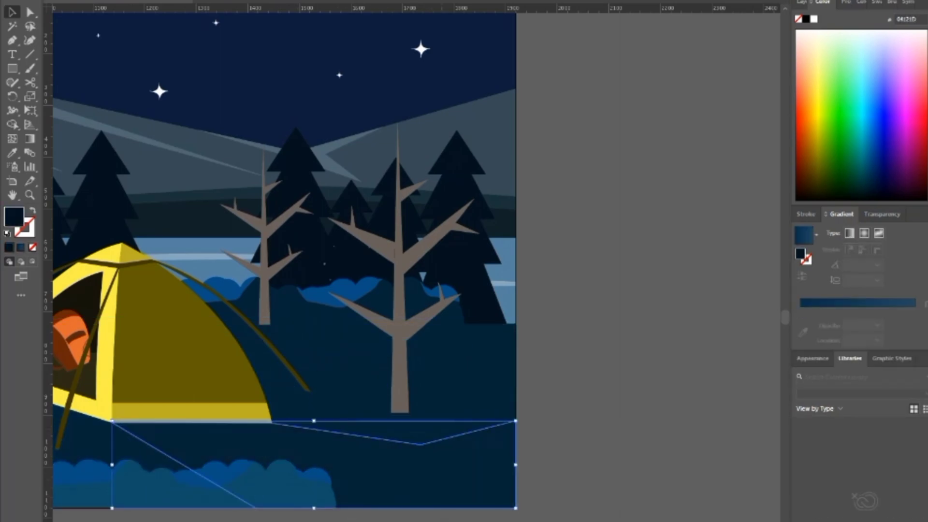
{"action": "left_click", "coordinate": [398, 459]}
{"action": "left_click", "coordinate": [312, 417]}
{"action": "left_click", "coordinate": [364, 445]}
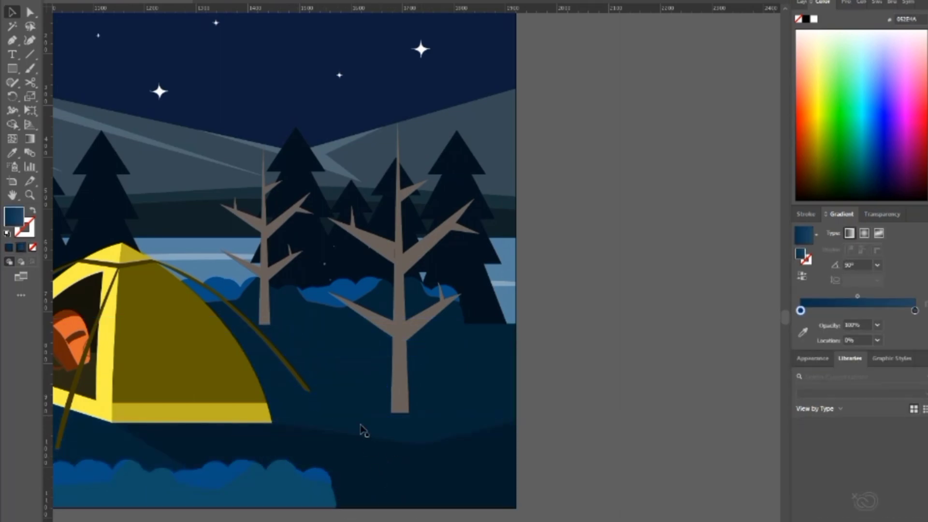
{"action": "left_click", "coordinate": [455, 459]}
{"action": "scroll", "coordinate": [350, 416], "scroll_direction": "left", "scroll_amount": 1}
{"action": "key", "text": "ctrl+shift+a"}
Step: Draw thin dark navy pole shadows from the tent's dark side to the artboard's right edge and from the left pole's foot to the foreground bushes
{"action": "key", "text": "p"}
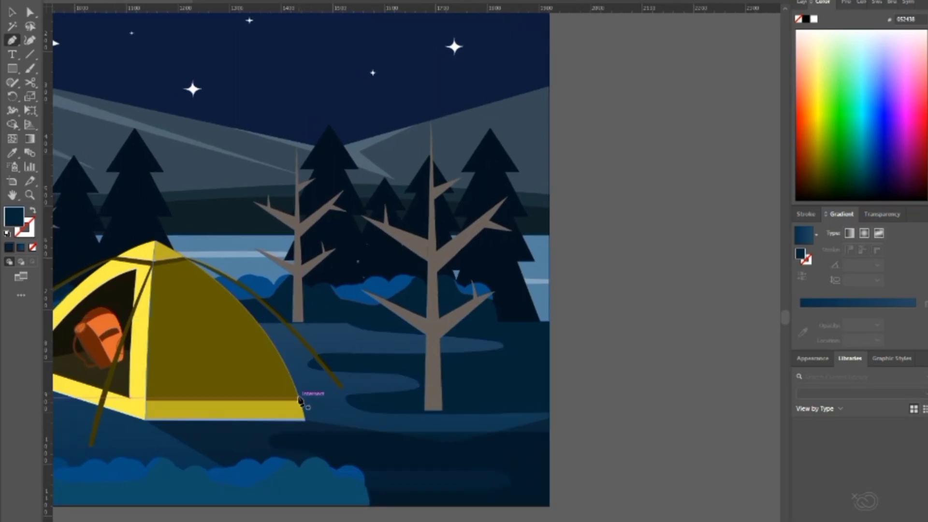
{"action": "left_click", "coordinate": [550, 419]}
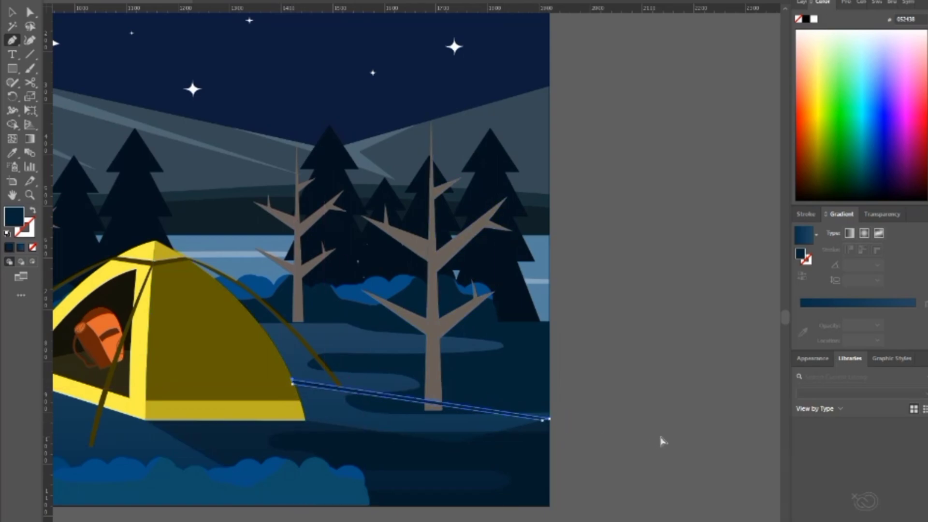
{"action": "key", "text": "ctrl+shift+a"}
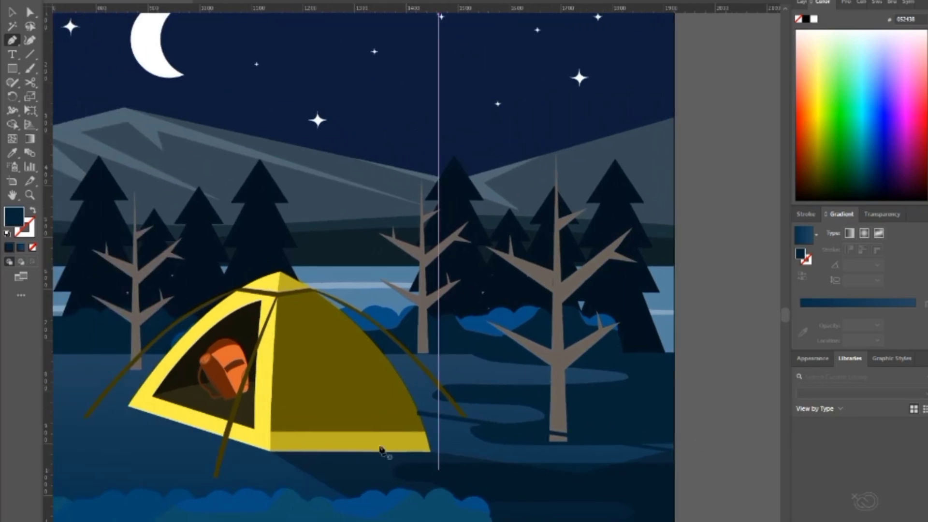
{"action": "left_click_drag", "start_coordinate": [244, 485], "coordinate": [265, 481]}
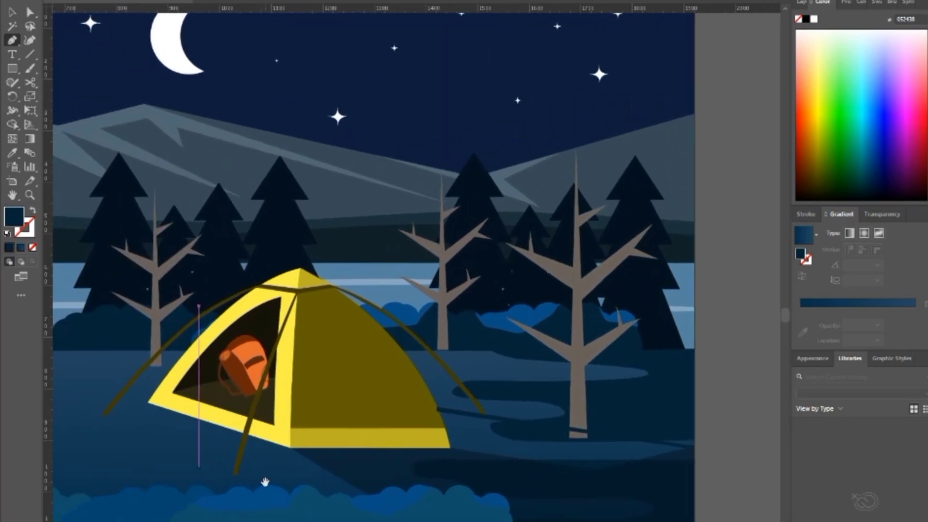
{"action": "left_click", "coordinate": [102, 415]}
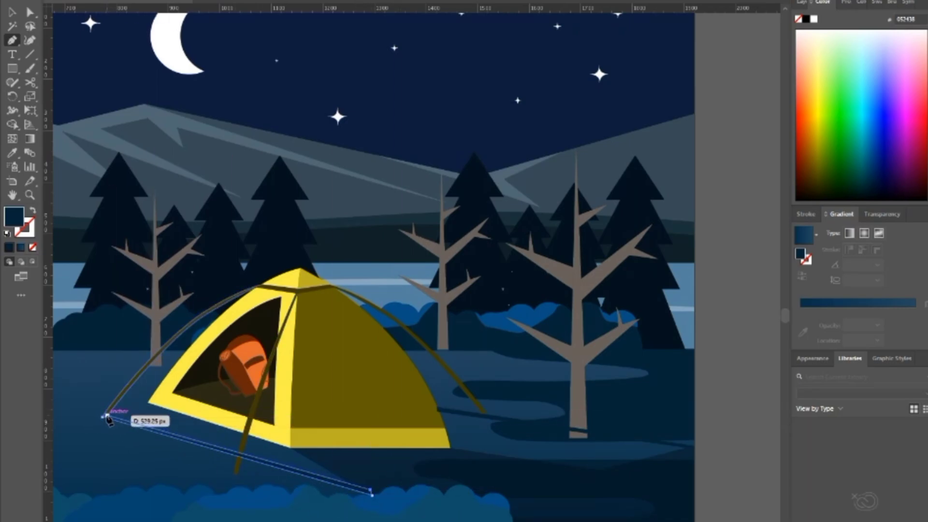
Step: Reshape the tent's front pole so that its foot sits higher and closer to the tent's base
{"action": "key", "text": "ctrl+plus"}
{"action": "key", "text": "ctrl+plus"}
{"action": "key", "text": "a"}
{"action": "left_click_drag", "start_coordinate": [232, 472], "coordinate": [263, 439]}
{"action": "key", "text": "ctrl+0"}
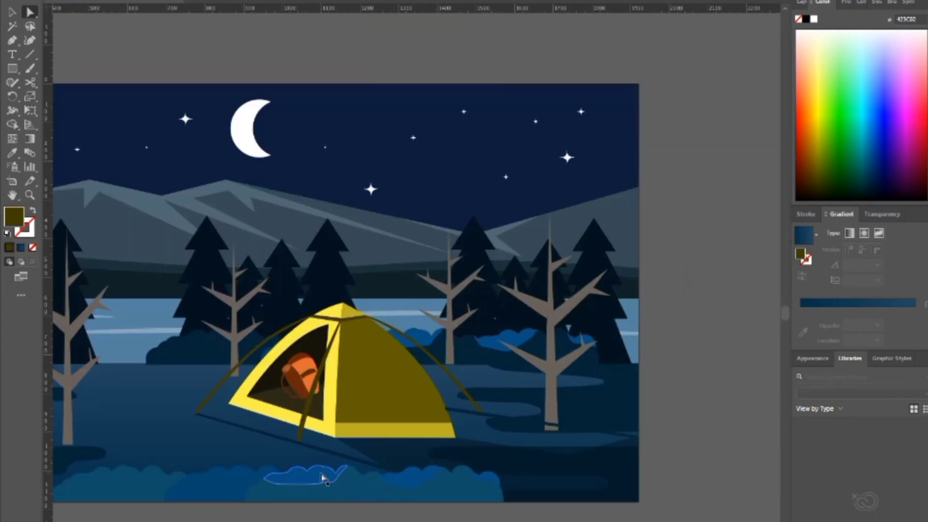
Step: Extend the tent shadow by moving its front corner anchor up under the base of the tent's door side
{"action": "left_click", "coordinate": [334, 441]}
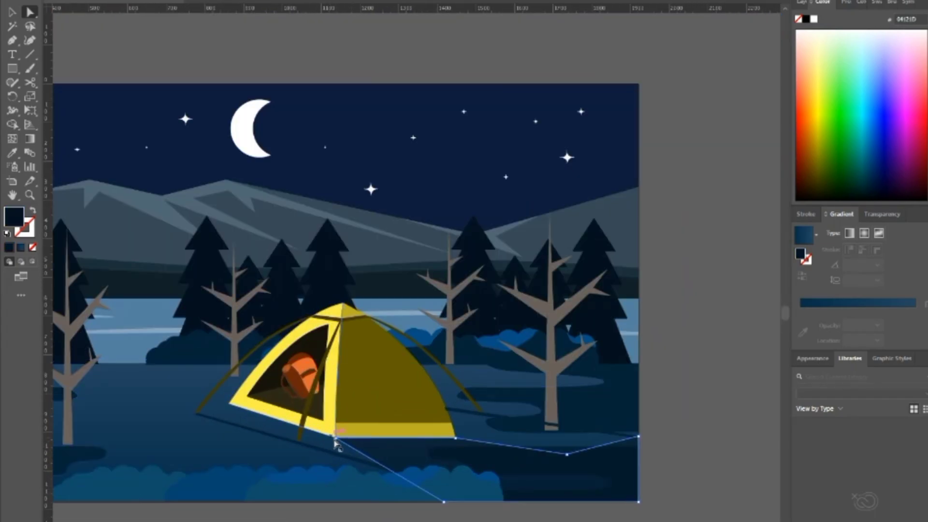
{"action": "left_click_drag", "start_coordinate": [339, 442], "coordinate": [273, 410]}
{"action": "key", "text": "v"}
{"action": "key", "text": "ctrl+shift+a"}
{"action": "scroll", "coordinate": [368, 290], "scroll_direction": "left", "scroll_amount": 2}
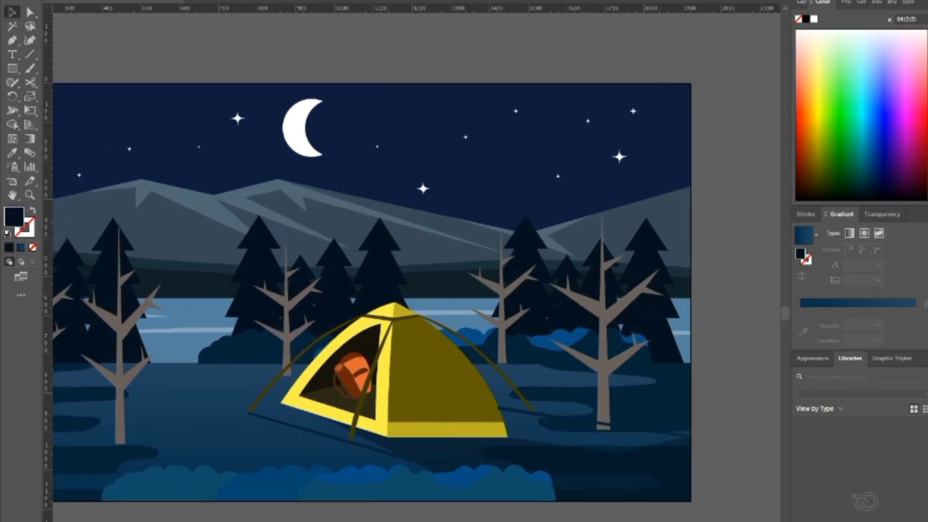
Step: Rotate the left pole's thin shadow slightly so that it falls more steeply toward the foreground bushes
{"action": "left_click", "coordinate": [389, 456]}
{"action": "scroll", "coordinate": [445, 472], "scroll_direction": "up", "scroll_amount": 2}
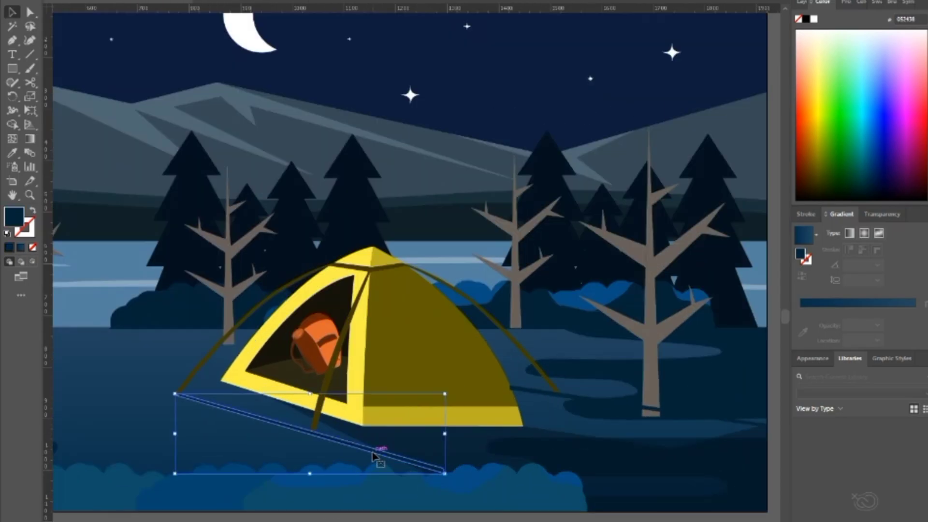
{"action": "mouse_move", "coordinate": [454, 476]}
{"action": "left_mouse_down"}
{"action": "mouse_move", "coordinate": [436, 488]}
{"action": "mouse_move", "coordinate": [445, 502]}
{"action": "mouse_move", "coordinate": [430, 501]}
{"action": "mouse_move", "coordinate": [443, 482]}
{"action": "left_mouse_up"}
{"action": "key", "text": "ctrl+shift+a"}
{"action": "left_click", "coordinate": [576, 487], "text": "shift"}
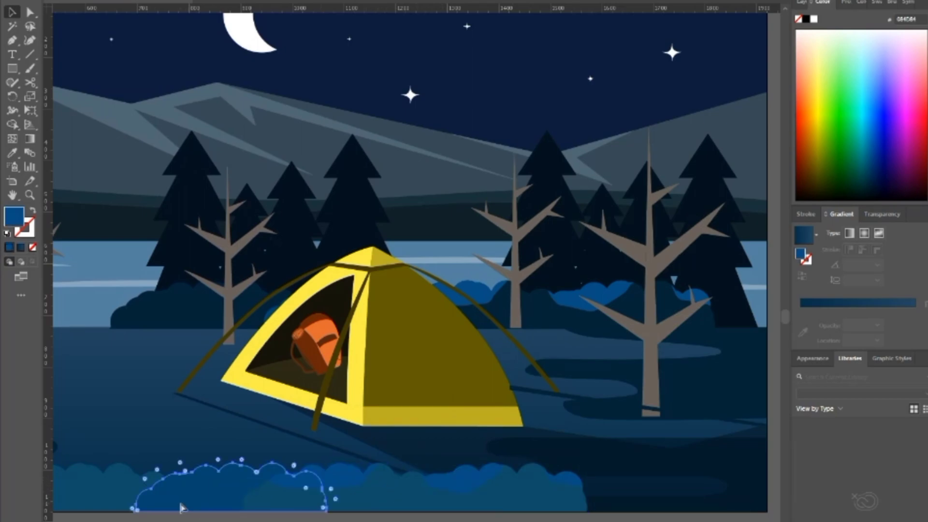
{"action": "left_click", "coordinate": [345, 485]}
{"action": "left_click", "coordinate": [530, 489], "text": "shift"}
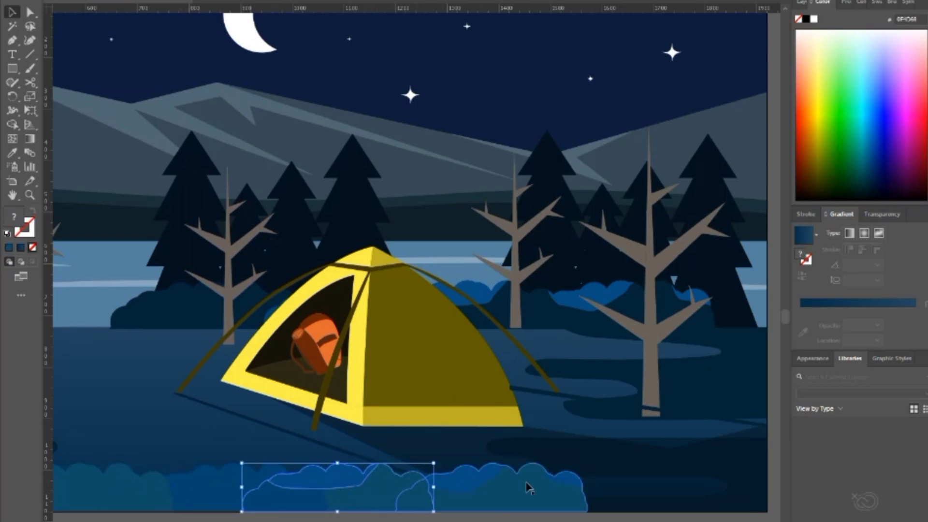
{"action": "key", "text": "ctrl+shift+a"}
{"action": "key", "text": "ctrl+minus"}
{"action": "key", "text": "ctrl+minus"}
{"action": "key", "text": "ctrl+minus"}
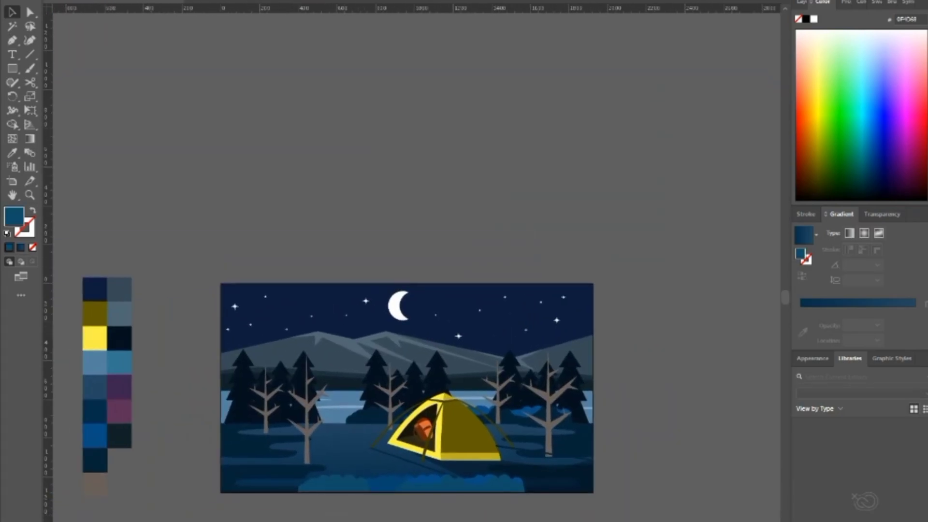
{"action": "scroll", "coordinate": [332, 500], "scroll_direction": "up", "scroll_amount": 4}
{"action": "left_click", "coordinate": [516, 485]}
{"action": "left_click_drag", "start_coordinate": [643, 474], "coordinate": [723, 481]}
{"action": "key", "text": "ctrl+shift+a"}
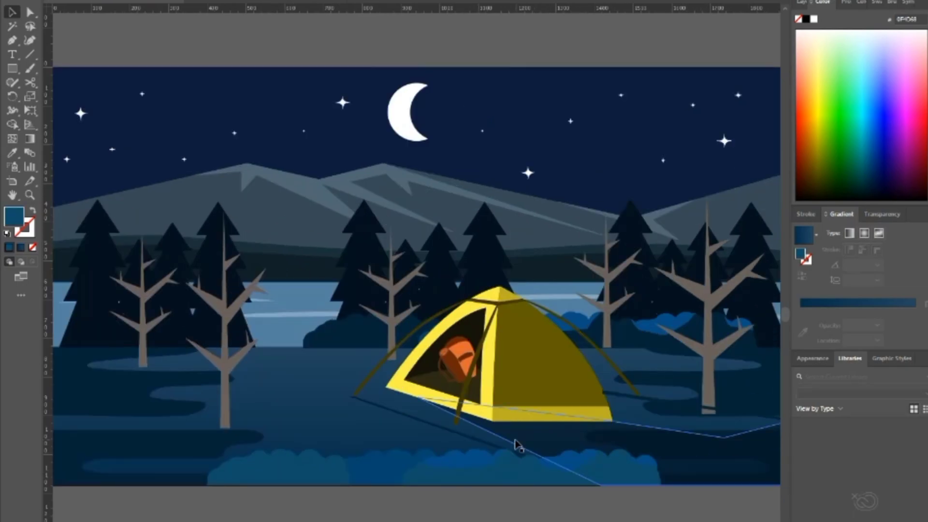
{"action": "left_click", "coordinate": [514, 441]}
{"action": "key", "text": "ctrl+plus"}
{"action": "left_click_drag", "start_coordinate": [539, 357], "coordinate": [611, 421]}
{"action": "scroll", "coordinate": [582, 442], "scroll_direction": "left", "scroll_amount": 5}
{"action": "scroll", "coordinate": [595, 488], "scroll_direction": "up", "scroll_amount": 5}
Step: Check the fill colour of the dark foreground ground patches in the Color Picker
{"action": "left_click", "coordinate": [595, 488]}
{"action": "key", "text": "ctrl+minus"}
{"action": "key", "text": "ctrl+0"}
{"action": "double_click", "coordinate": [14, 216]}
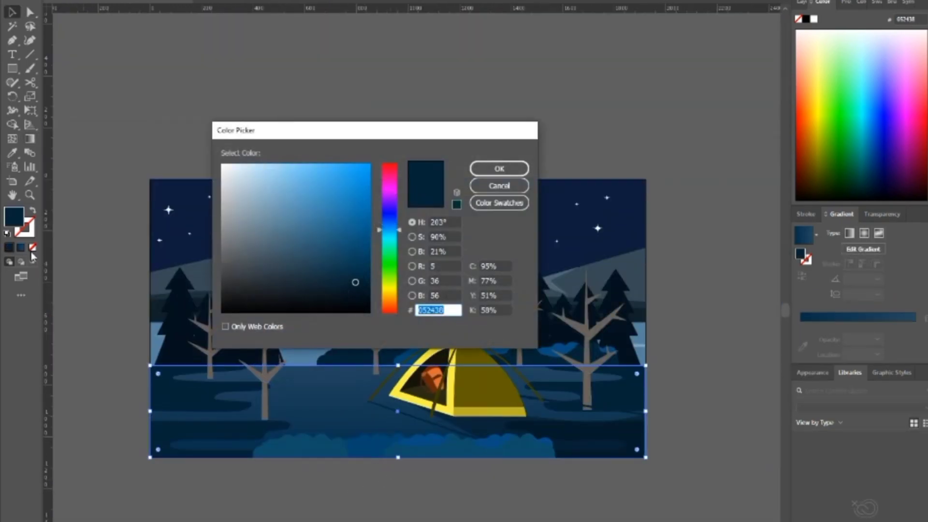
{"action": "left_click", "coordinate": [499, 168]}
{"action": "left_click", "coordinate": [386, 419]}
{"action": "left_click", "coordinate": [309, 447]}
{"action": "left_click", "coordinate": [560, 348]}
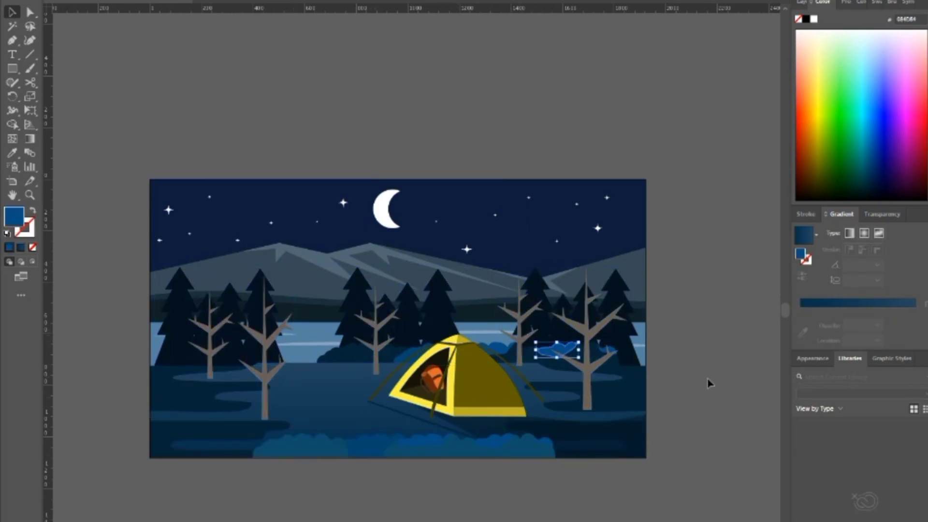
Step: Draw a Y-shaped forked post about 150 px wide and 840 px tall below the artboard, with a black outline and no fill
{"action": "scroll", "coordinate": [701, 384], "scroll_direction": "down", "scroll_amount": 1}
{"action": "key", "text": "p"}
{"action": "key", "text": "ctrl+plus"}
{"action": "scroll", "coordinate": [641, 394], "scroll_direction": "down", "scroll_amount": 10}
{"action": "left_click_drag", "start_coordinate": [336, 316], "coordinate": [347, 318]}
{"action": "left_click", "coordinate": [7, 234]}
{"action": "key", "text": "ctrl+plus"}
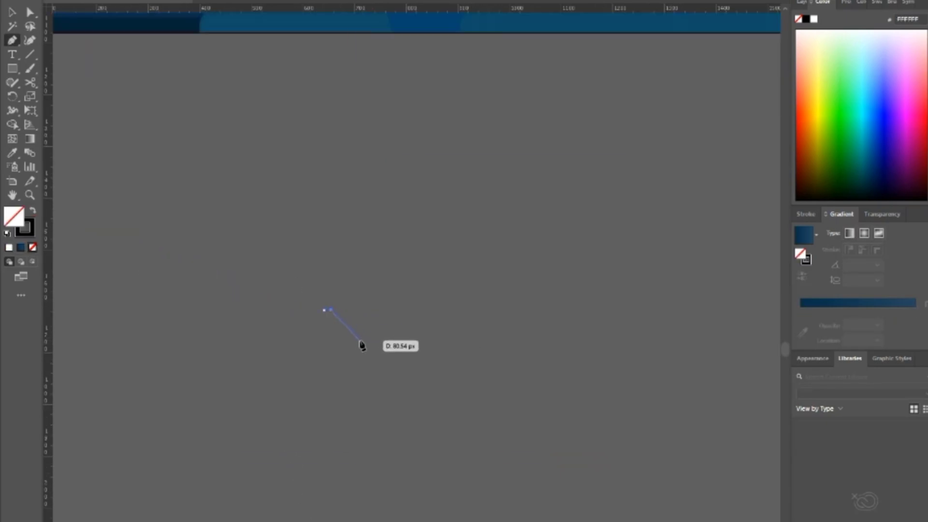
{"action": "scroll", "coordinate": [377, 365], "scroll_direction": "down", "scroll_amount": 3}
{"action": "key", "text": "ctrl+space"}
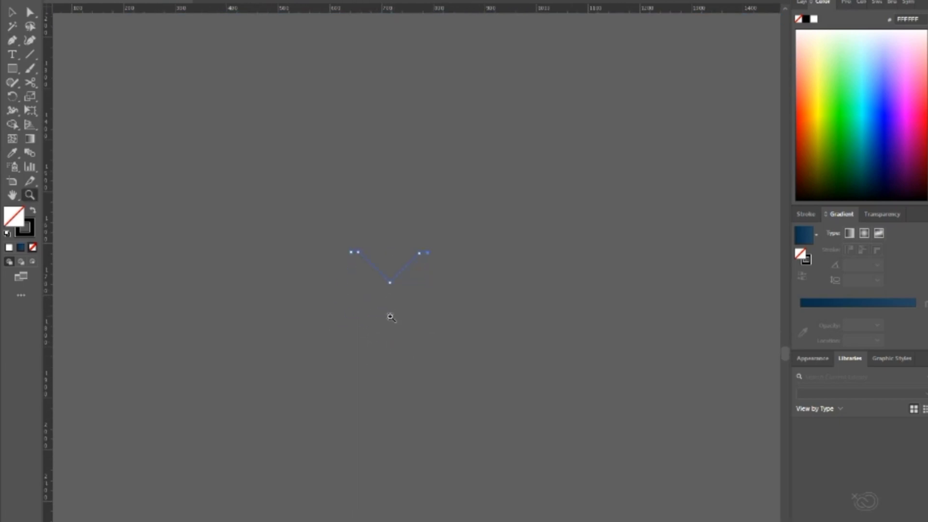
{"action": "left_click_drag", "start_coordinate": [413, 347], "coordinate": [418, 238]}
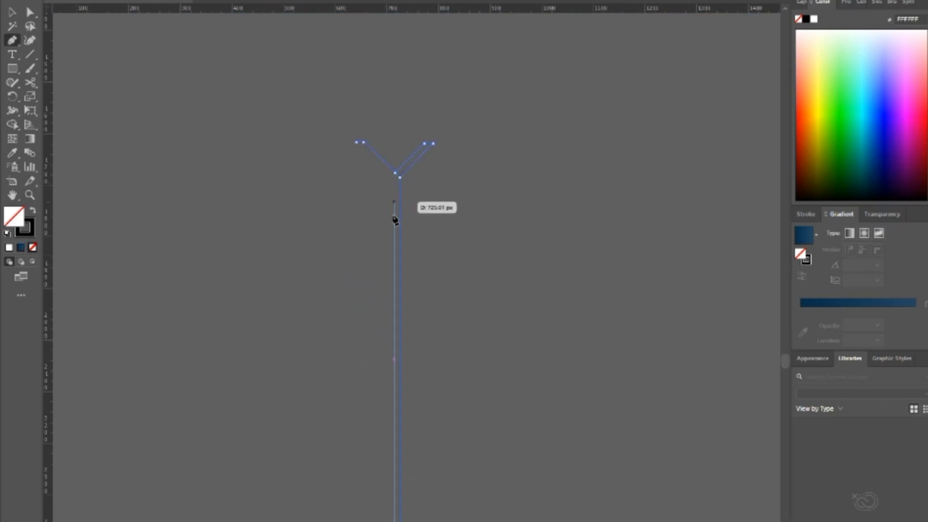
{"action": "left_click", "coordinate": [325, 224], "text": "ctrl"}
{"action": "key", "text": "a"}
{"action": "left_click", "coordinate": [393, 179]}
Step: Duplicate the forked post about 720 px to its right at the same height
{"action": "key", "text": "v"}
{"action": "left_click", "coordinate": [482, 472]}
{"action": "scroll", "coordinate": [450, 473], "scroll_direction": "down", "scroll_amount": 3}
{"action": "left_click_drag", "start_coordinate": [403, 445], "coordinate": [340, 427]}
{"action": "left_click", "coordinate": [299, 387]}
Step: Draw a slightly wavy closed crossbar about 935 px long that rests across the forks of both posts
{"action": "scroll", "coordinate": [223, 401], "scroll_direction": "up", "scroll_amount": 3}
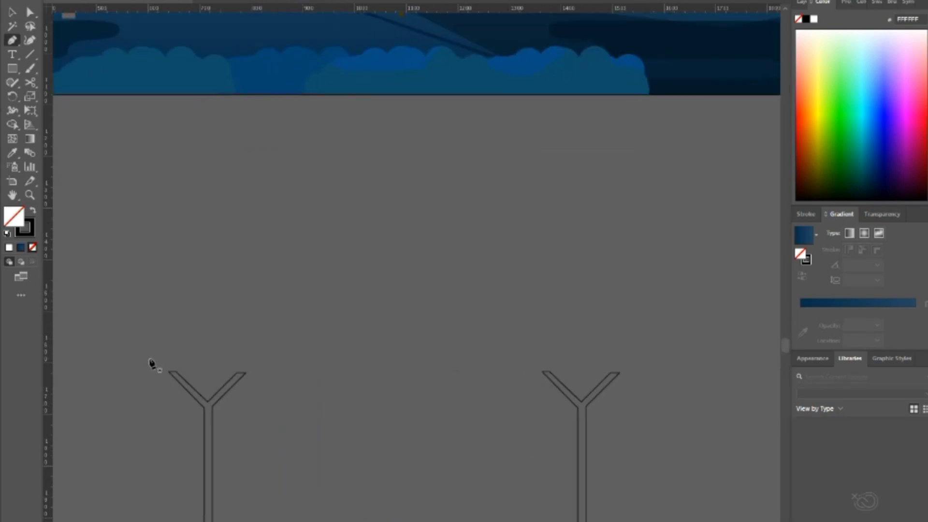
{"action": "left_click", "coordinate": [483, 390]}
{"action": "left_click", "coordinate": [645, 375]}
{"action": "left_click", "coordinate": [646, 387]}
{"action": "left_click", "coordinate": [475, 394]}
{"action": "left_click", "coordinate": [435, 397]}
{"action": "left_click", "coordinate": [370, 392]}
{"action": "left_click_drag", "start_coordinate": [267, 394], "coordinate": [245, 395]}
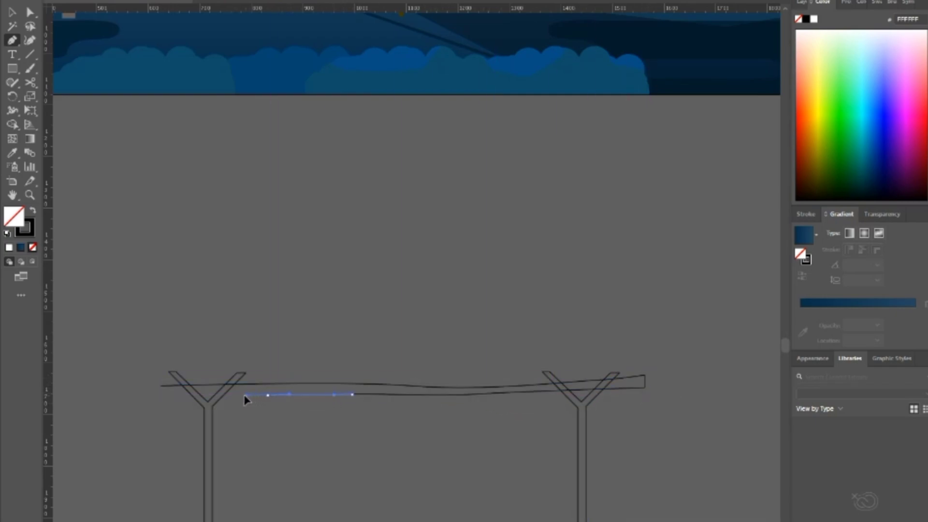
{"action": "left_click_drag", "start_coordinate": [179, 396], "coordinate": [157, 403]}
{"action": "left_click", "coordinate": [161, 386]}
Step: Turn the rounded left end of the crossbar into an angular cut end by editing its anchor points
{"action": "key", "text": "v"}
{"action": "left_click", "coordinate": [135, 453]}
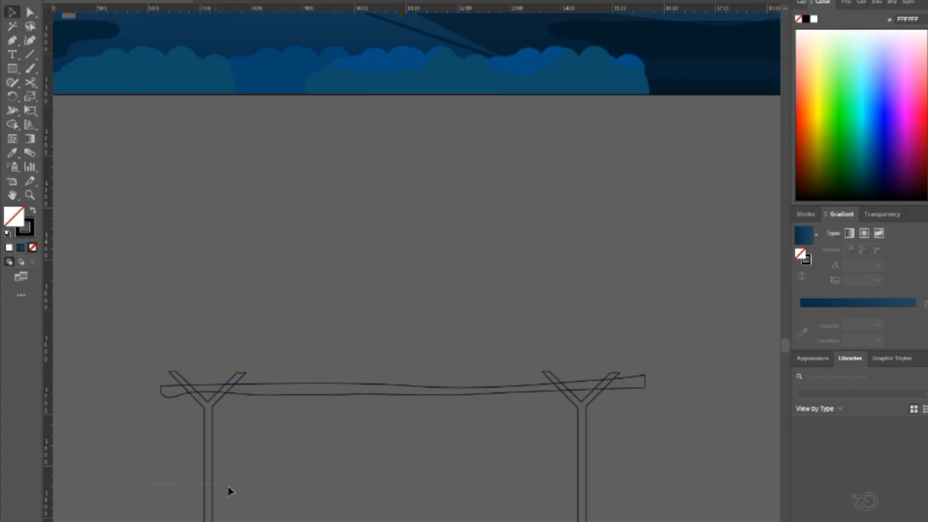
{"action": "key", "text": "a"}
{"action": "left_click", "coordinate": [174, 402]}
{"action": "scroll", "coordinate": [163, 402], "scroll_direction": "up", "scroll_amount": 5}
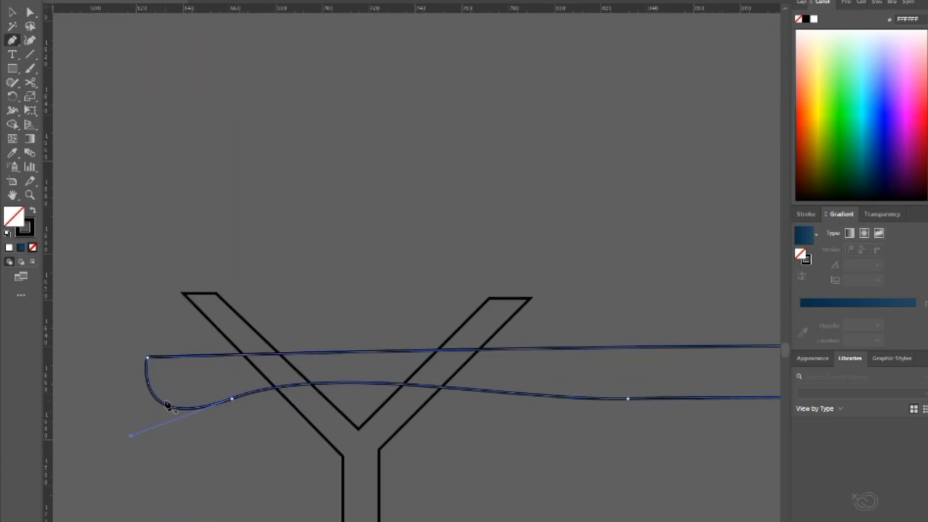
{"action": "left_click", "coordinate": [163, 403], "text": "alt"}
{"action": "left_click", "coordinate": [166, 411], "text": "ctrl"}
{"action": "scroll", "coordinate": [251, 356], "scroll_direction": "down", "scroll_amount": 5}
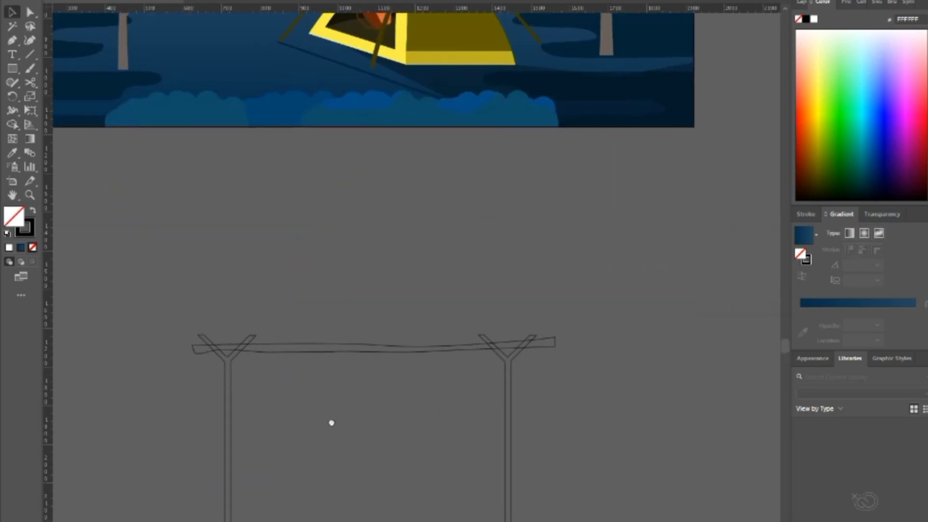
Step: Fill the left post with a near-vertical linear gradient between the palette's plum and dark purple swatches
{"action": "left_click_drag", "start_coordinate": [346, 429], "coordinate": [348, 340]}
{"action": "scroll", "coordinate": [347, 340], "scroll_direction": "down", "scroll_amount": 1}
{"action": "left_click", "coordinate": [294, 422]}
{"action": "left_click_drag", "start_coordinate": [96, 451], "coordinate": [342, 521]}
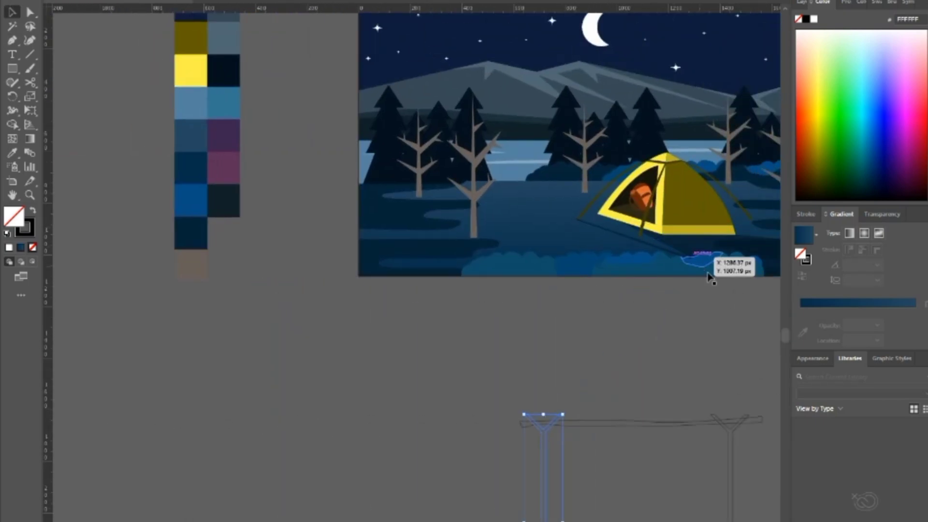
{"action": "left_click", "coordinate": [803, 235]}
{"action": "left_click", "coordinate": [803, 332]}
{"action": "left_click", "coordinate": [223, 168]}
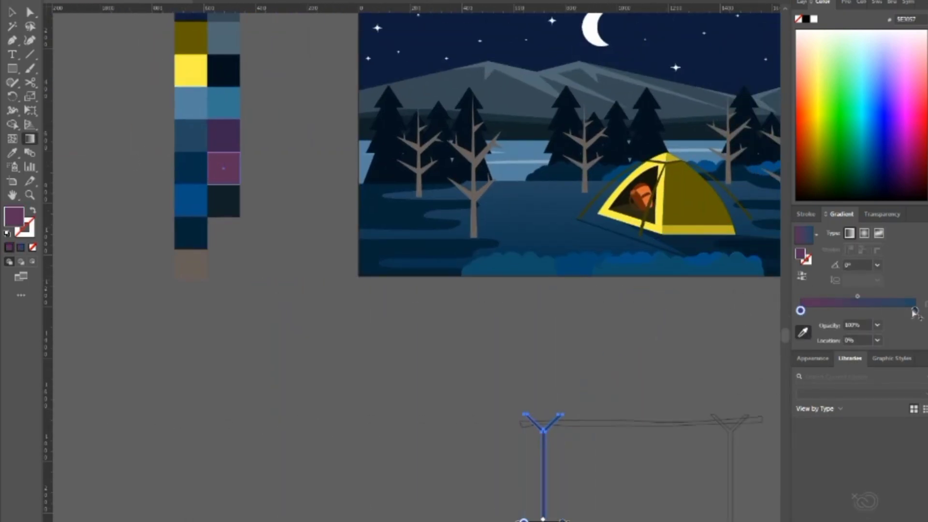
{"action": "key", "text": "Escape"}
{"action": "left_click_drag", "start_coordinate": [578, 443], "coordinate": [476, 292]}
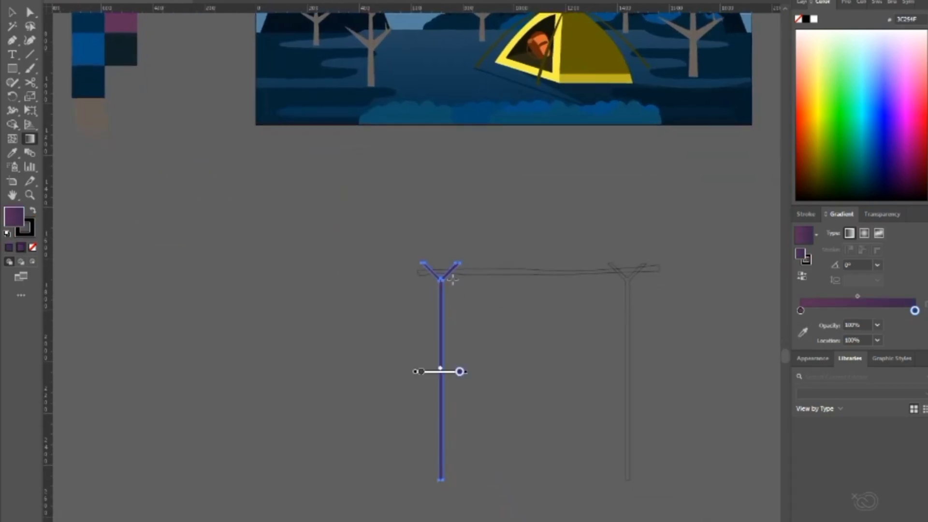
{"action": "left_click_drag", "start_coordinate": [427, 238], "coordinate": [440, 237]}
Step: Apply the left post's purple gradient to the second post and to the crossbar
{"action": "left_click", "coordinate": [564, 422], "text": "ctrl"}
{"action": "left_click_drag", "start_coordinate": [563, 422], "coordinate": [416, 430]}
{"action": "scroll", "coordinate": [435, 396], "scroll_direction": "up", "scroll_amount": 1}
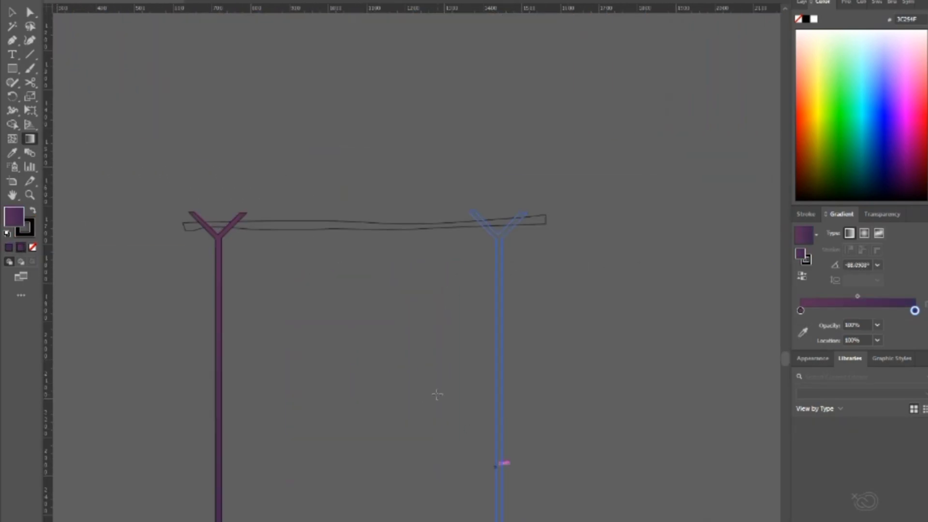
{"action": "key", "text": "i"}
{"action": "left_click", "coordinate": [496, 384], "text": "alt"}
{"action": "left_click", "coordinate": [439, 225], "text": "alt"}
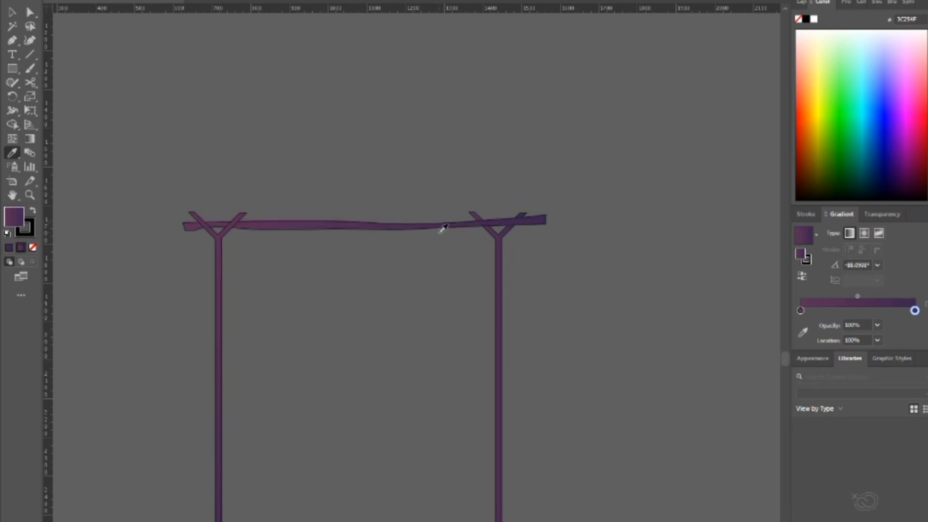
Step: Remove the black stroke from both posts and the crossbar
{"action": "key", "text": "ctrl+a"}
{"action": "left_click", "coordinate": [33, 248]}
{"action": "left_click", "coordinate": [248, 245]}
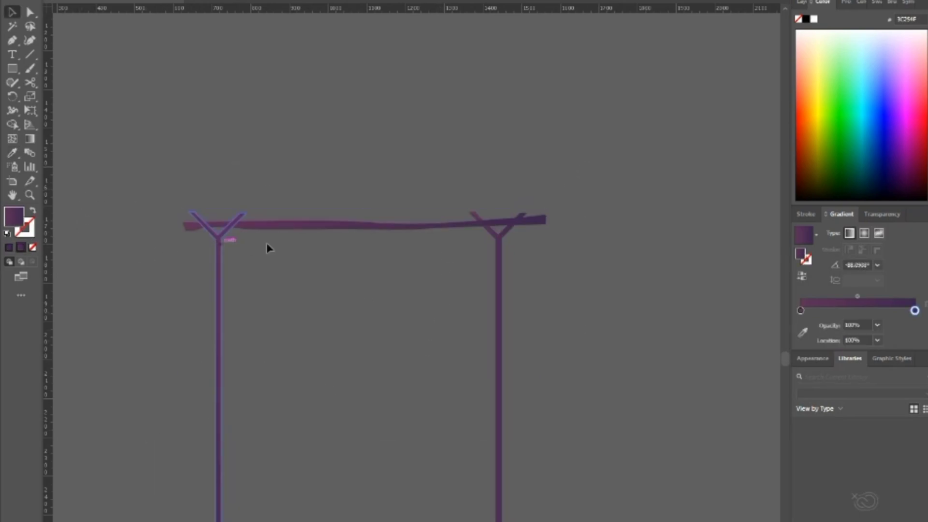
Step: Rework the overlaps of the crossbar and the right post's fork with the Shape Builder so that the bar appears to rest in the fork
{"action": "left_click_drag", "start_coordinate": [223, 224], "coordinate": [167, 256]}
{"action": "scroll", "coordinate": [167, 255], "scroll_direction": "up", "scroll_amount": 1}
{"action": "left_click", "coordinate": [185, 252]}
{"action": "left_click", "coordinate": [352, 293]}
{"action": "left_click", "coordinate": [521, 257]}
{"action": "scroll", "coordinate": [524, 258], "scroll_direction": "up", "scroll_amount": 4}
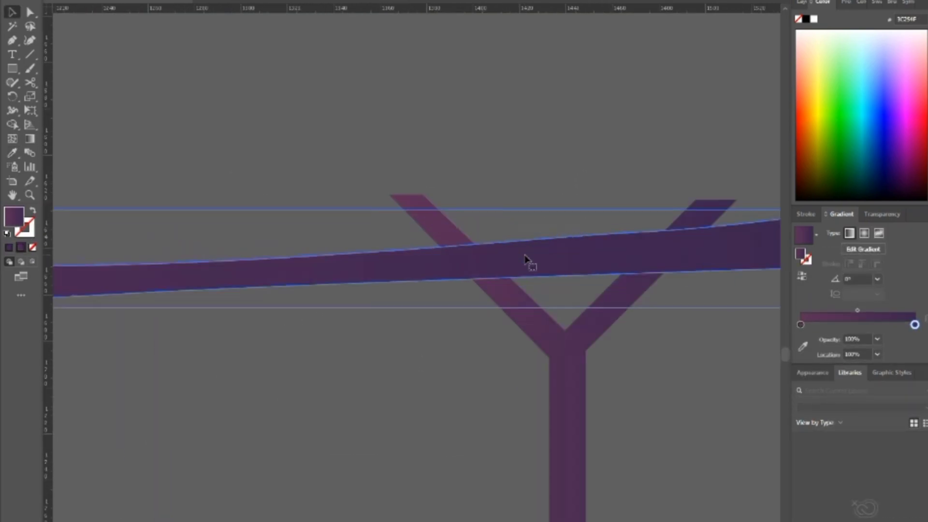
{"action": "left_click_drag", "start_coordinate": [526, 259], "coordinate": [423, 322]}
{"action": "key", "text": "shift+e"}
{"action": "scroll", "coordinate": [354, 313], "scroll_direction": "up", "scroll_amount": 4}
{"action": "key", "text": "v"}
{"action": "mouse_move", "coordinate": [357, 157]}
{"action": "left_mouse_down"}
{"action": "mouse_move", "coordinate": [277, 483]}
{"action": "mouse_move", "coordinate": [259, 502]}
{"action": "left_mouse_up"}
{"action": "key", "text": "shift+e"}
{"action": "key", "text": "shift+m"}
{"action": "left_click_drag", "start_coordinate": [341, 282], "coordinate": [507, 497]}
{"action": "left_click_drag", "start_coordinate": [744, 331], "coordinate": [96, 221]}
{"action": "left_click_drag", "start_coordinate": [623, 97], "coordinate": [436, 330]}
{"action": "scroll", "coordinate": [438, 334], "scroll_direction": "down", "scroll_amount": 7}
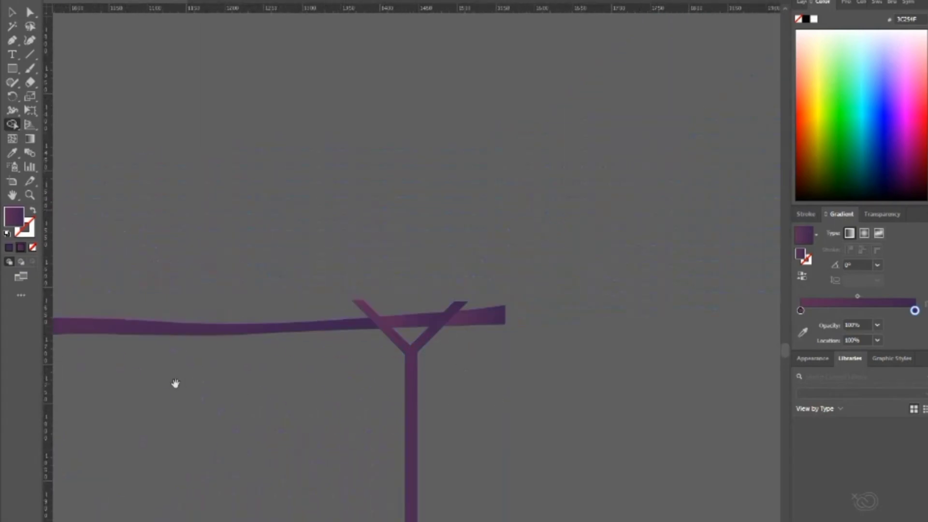
Step: Merge the overlapping crossbar and fork pieces at the left post with the Shape Builder so the bar rests in the fork
{"action": "left_click_drag", "start_coordinate": [174, 383], "coordinate": [381, 315]}
{"action": "key", "text": "v"}
{"action": "left_click", "coordinate": [428, 333]}
{"action": "left_click_drag", "start_coordinate": [429, 334], "coordinate": [466, 346]}
{"action": "scroll", "coordinate": [466, 346], "scroll_direction": "down", "scroll_amount": 2}
{"action": "left_click_drag", "start_coordinate": [424, 385], "coordinate": [419, 392]}
{"action": "scroll", "coordinate": [261, 322], "scroll_direction": "up", "scroll_amount": 4}
{"action": "left_click", "coordinate": [326, 317]}
{"action": "left_click", "coordinate": [477, 368]}
{"action": "scroll", "coordinate": [476, 358], "scroll_direction": "up", "scroll_amount": 4}
{"action": "left_click", "coordinate": [482, 295]}
{"action": "left_click", "coordinate": [555, 352], "text": "shift"}
{"action": "key", "text": "shift+m"}
{"action": "mouse_move", "coordinate": [556, 351]}
{"action": "left_mouse_down"}
{"action": "mouse_move", "coordinate": [306, 339]}
{"action": "mouse_move", "coordinate": [615, 299]}
{"action": "left_mouse_up"}
Step: Select all crossbar pieces and set their purple gradient to a vertical -90° angle
{"action": "key", "text": "v"}
{"action": "left_click", "coordinate": [652, 507]}
{"action": "left_click_drag", "start_coordinate": [653, 507], "coordinate": [229, 304]}
{"action": "scroll", "coordinate": [228, 308], "scroll_direction": "down", "scroll_amount": 3}
{"action": "left_click", "coordinate": [408, 242]}
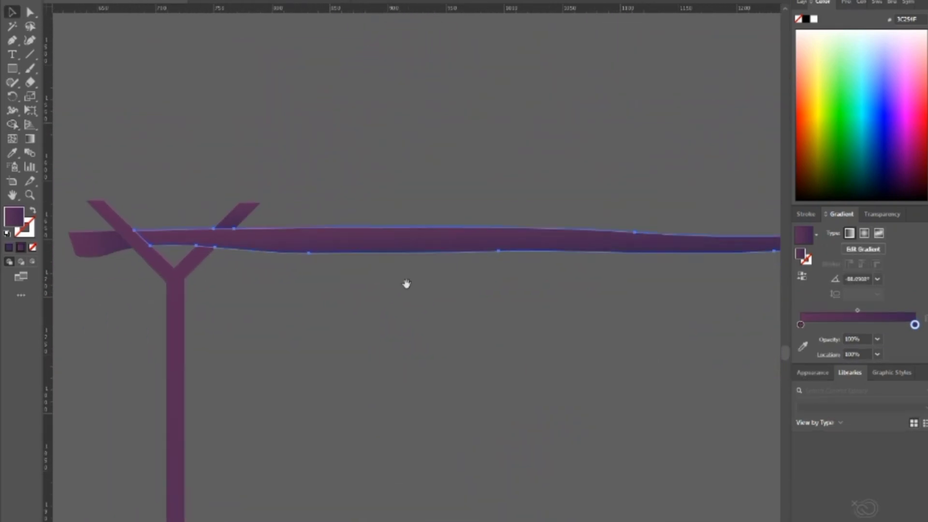
{"action": "scroll", "coordinate": [249, 280], "scroll_direction": "down", "scroll_amount": 2}
{"action": "scroll", "coordinate": [423, 273], "scroll_direction": "up", "scroll_amount": 4}
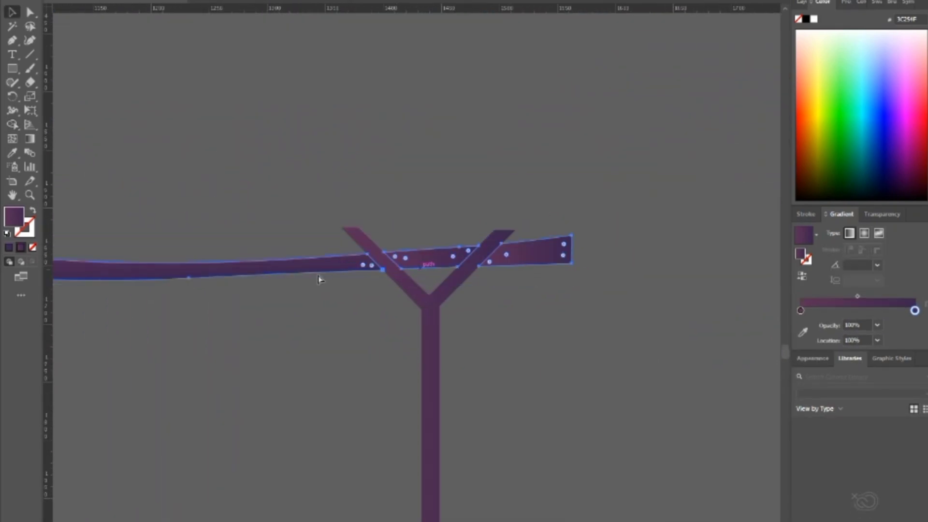
{"action": "scroll", "coordinate": [335, 276], "scroll_direction": "down", "scroll_amount": 5}
{"action": "left_click_drag", "start_coordinate": [342, 367], "coordinate": [341, 500]}
{"action": "key", "text": "shift+m"}
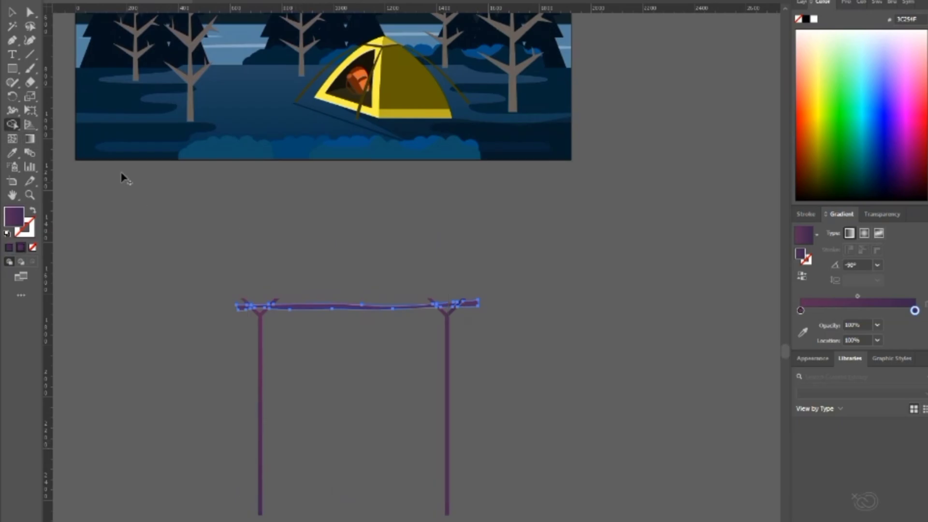
Step: Give both forked posts the same -90° plum-to-purple gradient as the crossbar
{"action": "left_click_drag", "start_coordinate": [589, 393], "coordinate": [589, 392]}
{"action": "scroll", "coordinate": [514, 307], "scroll_direction": "up", "scroll_amount": 4}
{"action": "scroll", "coordinate": [520, 367], "scroll_direction": "down", "scroll_amount": 3}
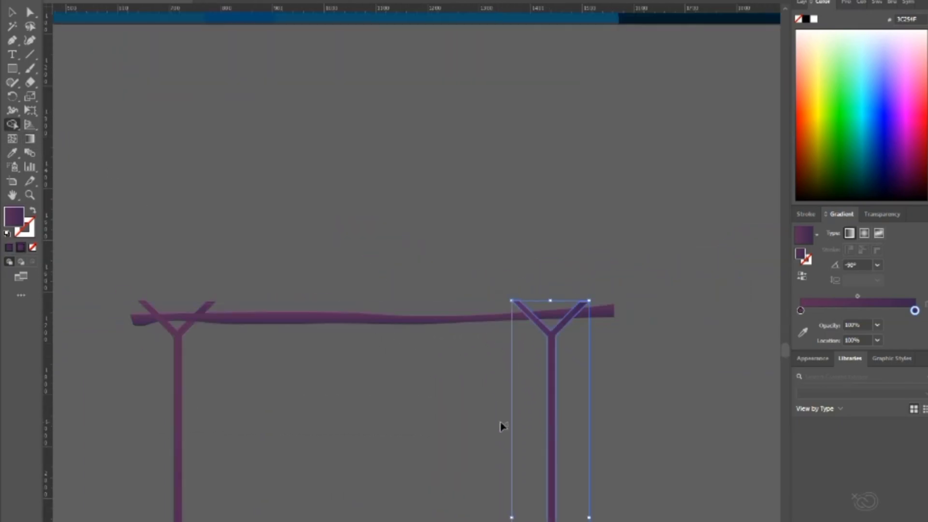
{"action": "scroll", "coordinate": [178, 420], "scroll_direction": "down", "scroll_amount": 5}
{"action": "scroll", "coordinate": [176, 394], "scroll_direction": "up", "scroll_amount": 6}
{"action": "left_click", "coordinate": [234, 325], "text": "ctrl+shift"}
{"action": "left_click_drag", "start_coordinate": [448, 329], "coordinate": [14, 350]}
{"action": "left_click_drag", "start_coordinate": [418, 255], "coordinate": [548, 110]}
{"action": "left_click_drag", "start_coordinate": [261, 512], "coordinate": [253, 19]}
{"action": "scroll", "coordinate": [254, 452], "scroll_direction": "down", "scroll_amount": 5}
{"action": "scroll", "coordinate": [73, 317], "scroll_direction": "up", "scroll_amount": 1}
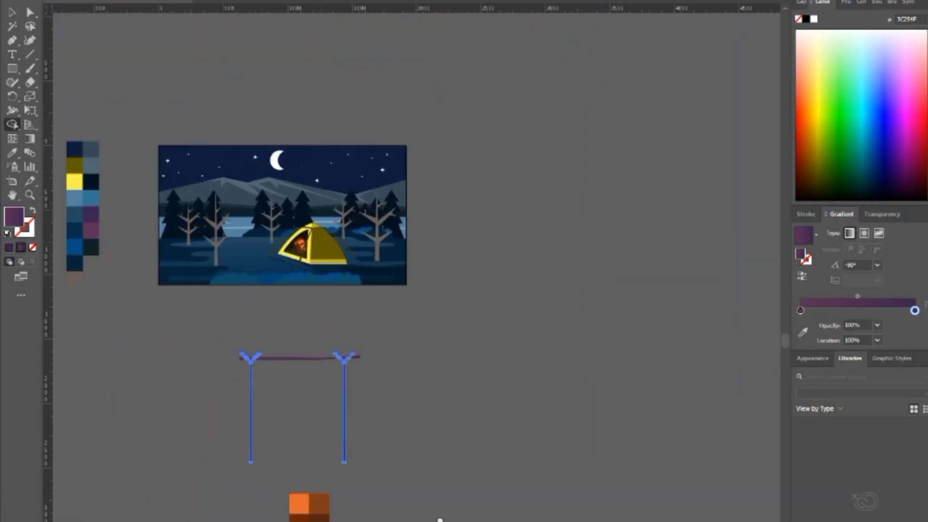
Step: Ungroup the crossbar pieces and match the gradients of the bar and the right fork
{"action": "left_click_drag", "start_coordinate": [347, 362], "coordinate": [431, 377]}
{"action": "scroll", "coordinate": [481, 395], "scroll_direction": "up", "scroll_amount": 5}
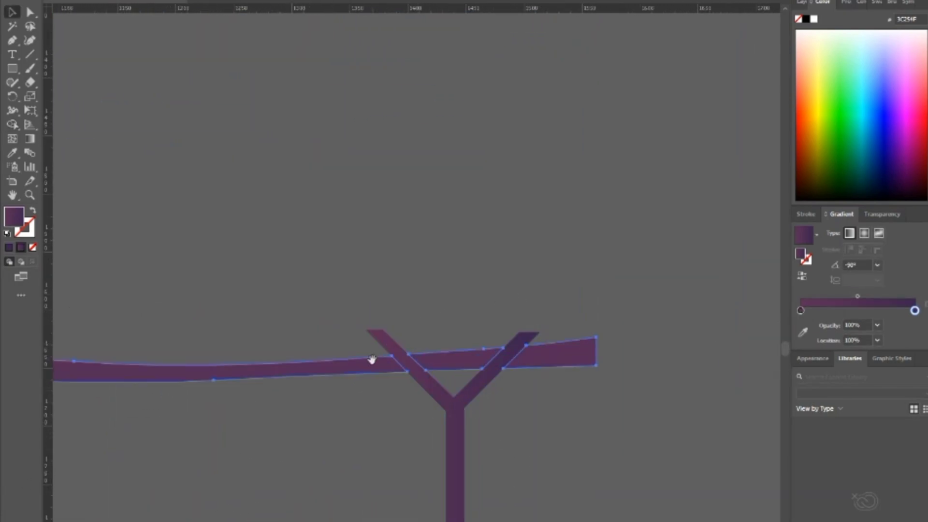
{"action": "left_click_drag", "start_coordinate": [372, 359], "coordinate": [407, 344]}
{"action": "left_click", "coordinate": [459, 357]}
{"action": "key", "text": "ctrl+shift+g"}
{"action": "left_click", "coordinate": [482, 428]}
{"action": "left_click", "coordinate": [542, 386]}
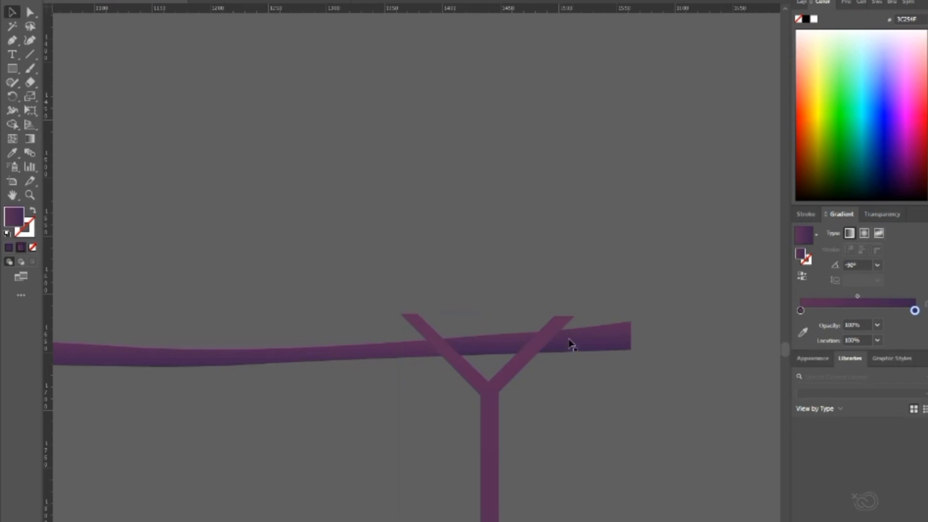
{"action": "left_click", "coordinate": [560, 350]}
Step: Redraw the gradient along both posts with the Gradient tool so it runs from plum at the base to dark purple at the forks
{"action": "scroll", "coordinate": [534, 437], "scroll_direction": "down", "scroll_amount": 4}
{"action": "left_click", "coordinate": [615, 379]}
{"action": "left_click_drag", "start_coordinate": [477, 476], "coordinate": [177, 349]}
{"action": "left_click_drag", "start_coordinate": [213, 362], "coordinate": [510, 398]}
{"action": "left_click_drag", "start_coordinate": [405, 499], "coordinate": [403, 212]}
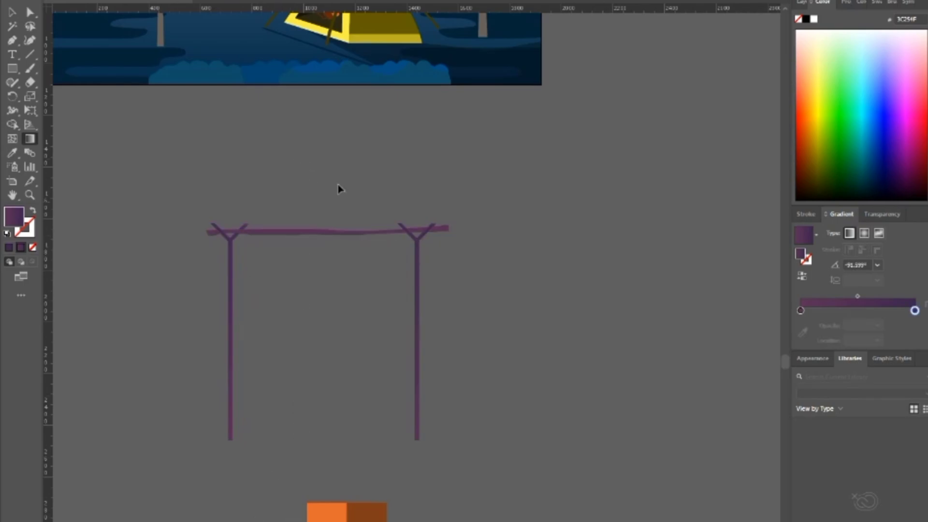
Step: Move the crossbar's end points at the right fork so the bar passes in front of the fork's left arm
{"action": "scroll", "coordinate": [486, 220], "scroll_direction": "up", "scroll_amount": 4}
{"action": "scroll", "coordinate": [498, 339], "scroll_direction": "down", "scroll_amount": 3}
{"action": "scroll", "coordinate": [280, 221], "scroll_direction": "up", "scroll_amount": 5}
{"action": "scroll", "coordinate": [339, 261], "scroll_direction": "down", "scroll_amount": 4}
{"action": "scroll", "coordinate": [339, 260], "scroll_direction": "down", "scroll_amount": 2}
{"action": "scroll", "coordinate": [448, 290], "scroll_direction": "up", "scroll_amount": 5}
{"action": "key", "text": "a"}
{"action": "left_click", "coordinate": [255, 292]}
{"action": "left_click", "coordinate": [243, 269]}
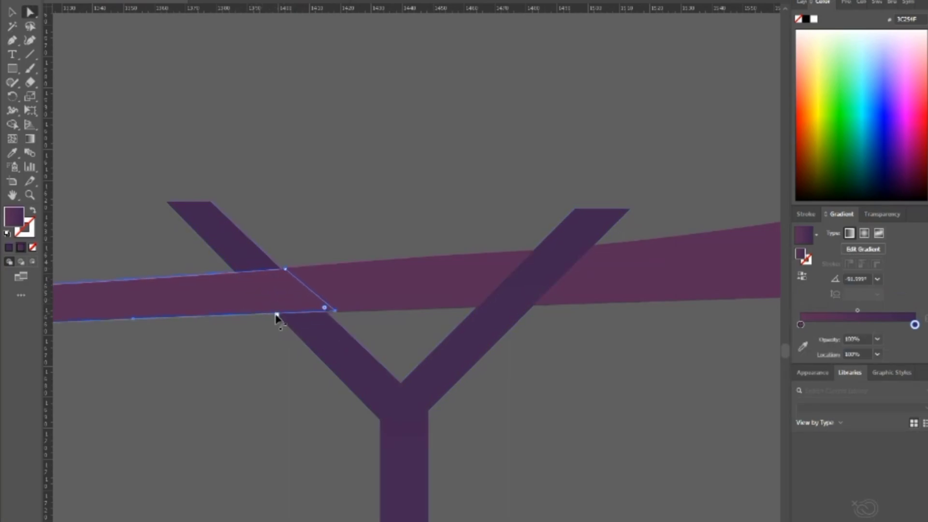
{"action": "left_click", "coordinate": [280, 375]}
Step: Draw an arched pot handle over the middle of the crossbar with the Pen tool, using a black stroke and no fill
{"action": "scroll", "coordinate": [558, 293], "scroll_direction": "down", "scroll_amount": 5}
{"action": "scroll", "coordinate": [509, 346], "scroll_direction": "up", "scroll_amount": 4}
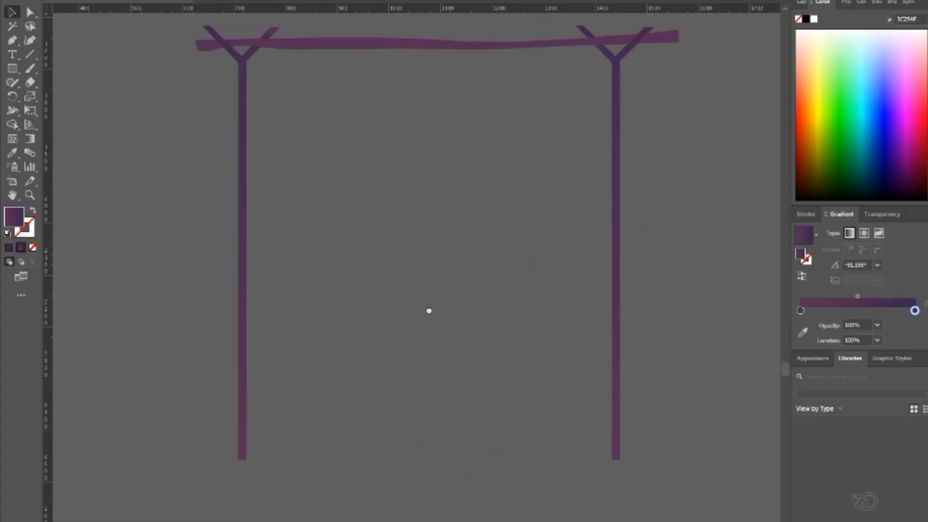
{"action": "left_click", "coordinate": [320, 269]}
{"action": "left_click_drag", "start_coordinate": [404, 81], "coordinate": [481, 71]}
{"action": "left_click", "coordinate": [520, 245]}
{"action": "key", "text": "v"}
{"action": "left_click", "coordinate": [7, 234]}
{"action": "left_click", "coordinate": [32, 248]}
Step: Draw the pot's tilted oval rim at the handle's ends and a rounded bowl beneath it
{"action": "mouse_move", "coordinate": [420, 81]}
{"action": "left_mouse_down"}
{"action": "mouse_move", "coordinate": [422, 119]}
{"action": "mouse_move", "coordinate": [471, 92]}
{"action": "left_mouse_up"}
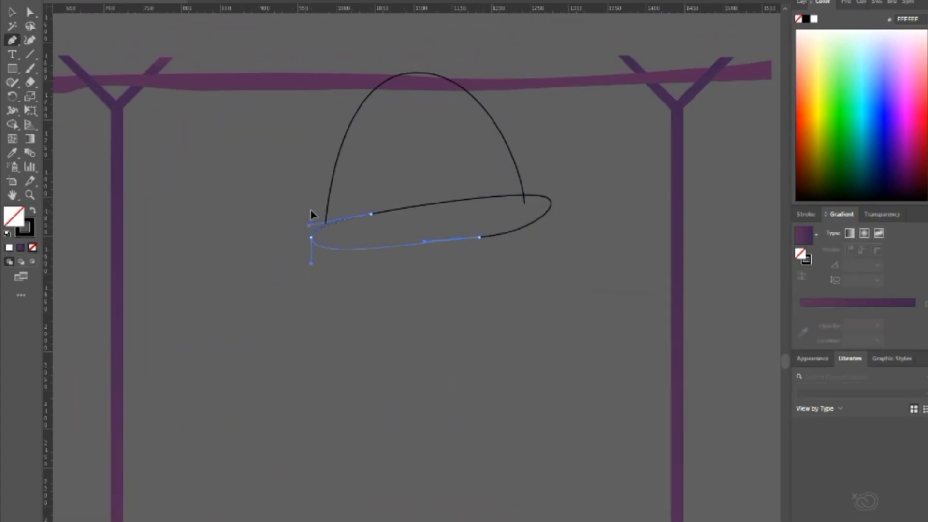
{"action": "left_click", "coordinate": [464, 287], "text": "ctrl"}
{"action": "left_click_drag", "start_coordinate": [464, 287], "coordinate": [484, 234]}
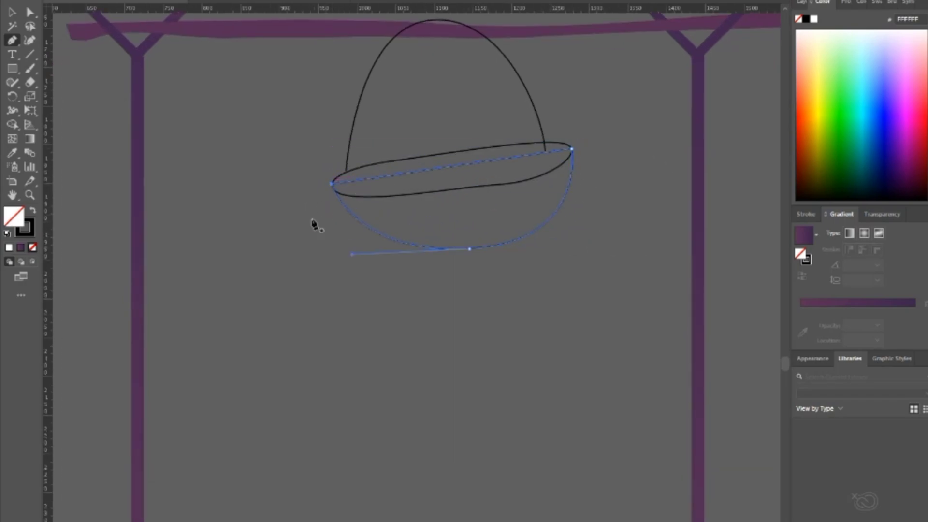
Step: Refine the anchor points of the pot's handle, rim and bowl, and fill the rim and bowl with the purple gradient
{"action": "key", "text": "a"}
{"action": "scroll", "coordinate": [545, 145], "scroll_direction": "up", "scroll_amount": 3}
{"action": "left_click_drag", "start_coordinate": [545, 177], "coordinate": [547, 162]}
{"action": "left_click_drag", "start_coordinate": [145, 290], "coordinate": [533, 161]}
{"action": "scroll", "coordinate": [416, 82], "scroll_direction": "down", "scroll_amount": 4}
{"action": "left_click_drag", "start_coordinate": [298, 252], "coordinate": [295, 256]}
{"action": "scroll", "coordinate": [314, 237], "scroll_direction": "down", "scroll_amount": 2}
{"action": "left_click_drag", "start_coordinate": [334, 212], "coordinate": [503, 92]}
{"action": "scroll", "coordinate": [531, 137], "scroll_direction": "up", "scroll_amount": 3}
{"action": "scroll", "coordinate": [459, 299], "scroll_direction": "down", "scroll_amount": 2}
{"action": "left_click_drag", "start_coordinate": [442, 257], "coordinate": [441, 270]}
{"action": "left_click", "coordinate": [415, 290]}
{"action": "scroll", "coordinate": [401, 220], "scroll_direction": "up", "scroll_amount": 4}
{"action": "scroll", "coordinate": [360, 265], "scroll_direction": "down", "scroll_amount": 3}
{"action": "left_click_drag", "start_coordinate": [368, 218], "coordinate": [336, 145]}
{"action": "scroll", "coordinate": [336, 143], "scroll_direction": "up", "scroll_amount": 3}
Step: Expand the pot handle's stroke into a filled shape and cut it so its right side passes behind the crossbar
{"action": "key", "text": "shift+w"}
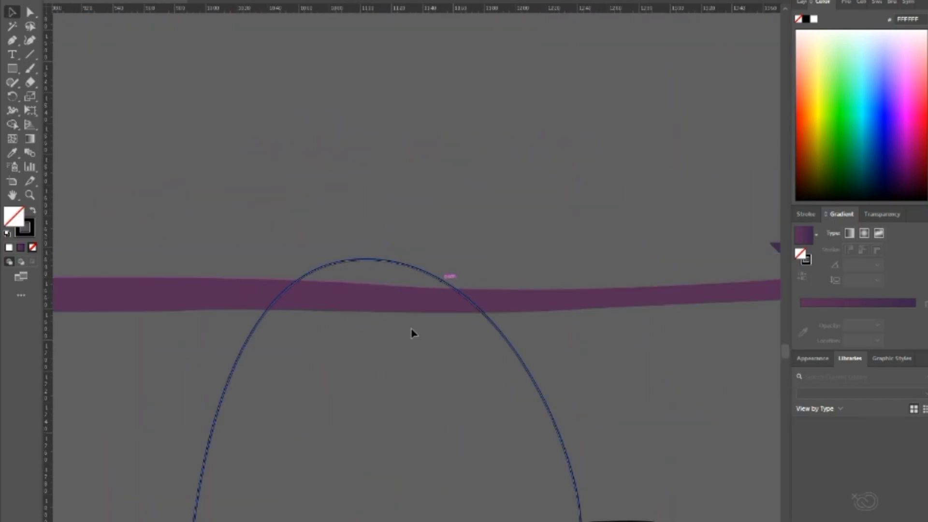
{"action": "scroll", "coordinate": [458, 296], "scroll_direction": "up", "scroll_amount": 3}
{"action": "key", "text": "shift+x"}
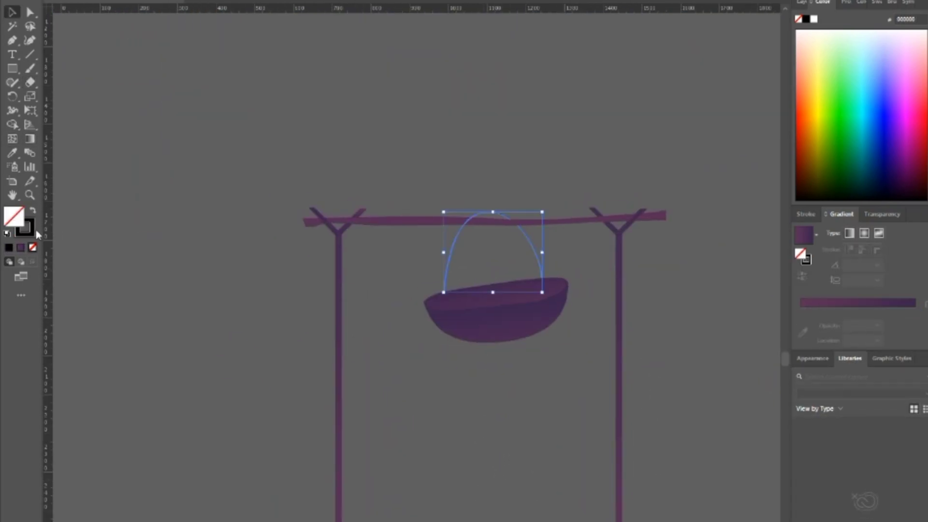
{"action": "left_click", "coordinate": [99, 1]}
{"action": "left_click", "coordinate": [125, 132]}
{"action": "left_click", "coordinate": [509, 389]}
{"action": "left_click", "coordinate": [405, 279]}
{"action": "key", "text": "ctrl+z"}
Step: Draw the left and middle tongues of a black campfire flame below the pot with the Pen tool
{"action": "scroll", "coordinate": [452, 335], "scroll_direction": "down", "scroll_amount": 2}
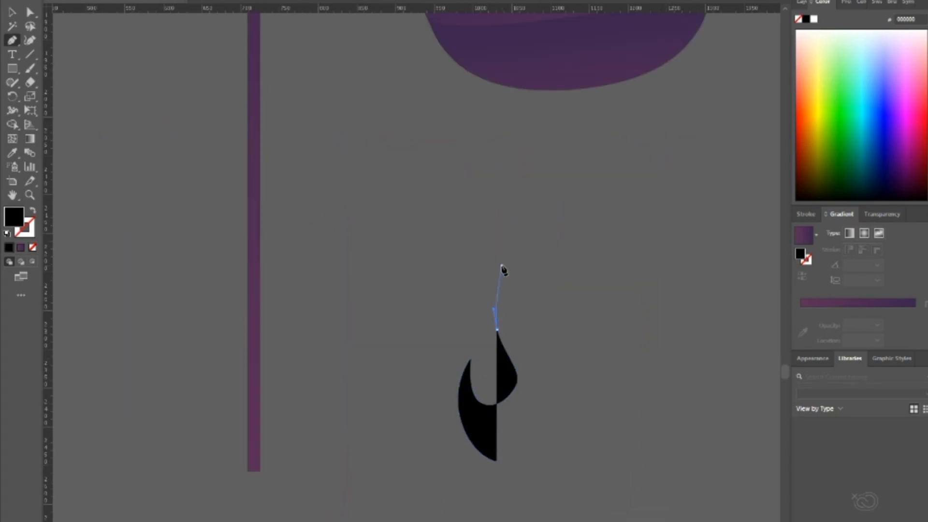
{"action": "left_click", "coordinate": [502, 267]}
{"action": "left_click", "coordinate": [531, 305]}
{"action": "left_click", "coordinate": [530, 262]}
{"action": "left_click", "coordinate": [547, 315]}
{"action": "left_click", "coordinate": [480, 492]}
{"action": "left_click", "coordinate": [522, 373]}
{"action": "left_click", "coordinate": [551, 348]}
{"action": "mouse_move", "coordinate": [519, 283]}
{"action": "left_mouse_down"}
{"action": "mouse_move", "coordinate": [505, 243]}
{"action": "mouse_move", "coordinate": [525, 259]}
{"action": "left_mouse_up"}
{"action": "scroll", "coordinate": [504, 248], "scroll_direction": "right", "scroll_amount": 3}
{"action": "scroll", "coordinate": [505, 248], "scroll_direction": "up", "scroll_amount": 2}
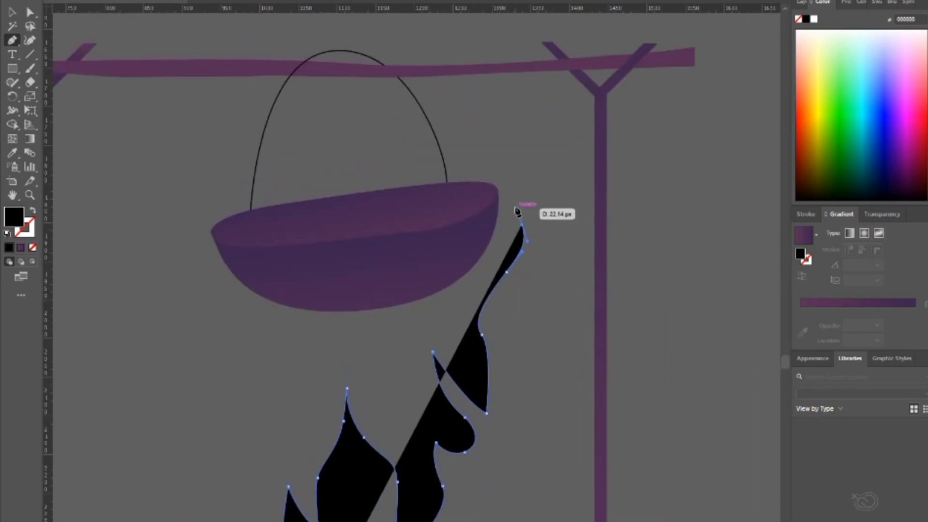
Step: Continue the flame outline with the tongues on its right side down to the rounded base
{"action": "left_click", "coordinate": [543, 336]}
{"action": "scroll", "coordinate": [570, 299], "scroll_direction": "down", "scroll_amount": 3}
{"action": "left_click", "coordinate": [596, 265]}
{"action": "left_click", "coordinate": [681, 257]}
{"action": "left_click", "coordinate": [638, 372]}
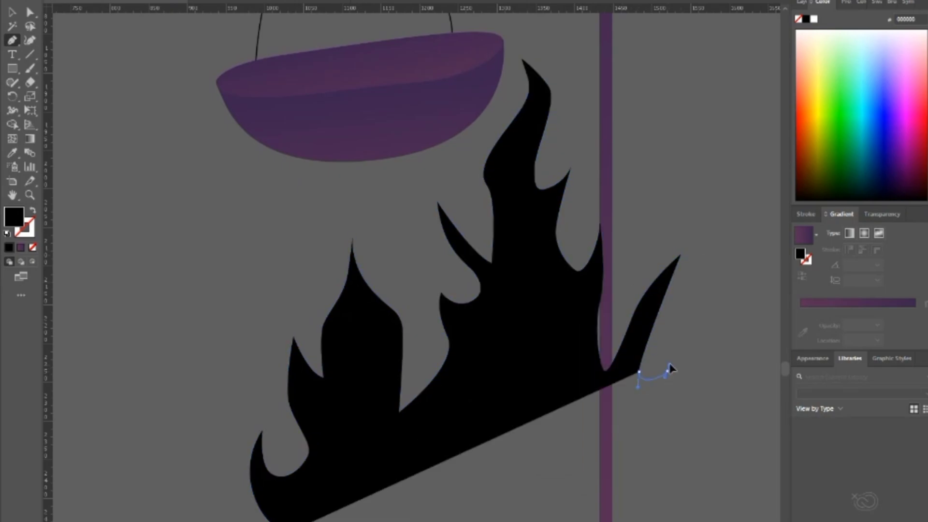
{"action": "left_click", "coordinate": [673, 347]}
{"action": "left_click", "coordinate": [676, 392]}
{"action": "left_click", "coordinate": [690, 455]}
Step: Adjust the anchor points and handles at the flame's tips and notches with the Direct Selection tool
{"action": "key", "text": "a"}
{"action": "left_click", "coordinate": [494, 266]}
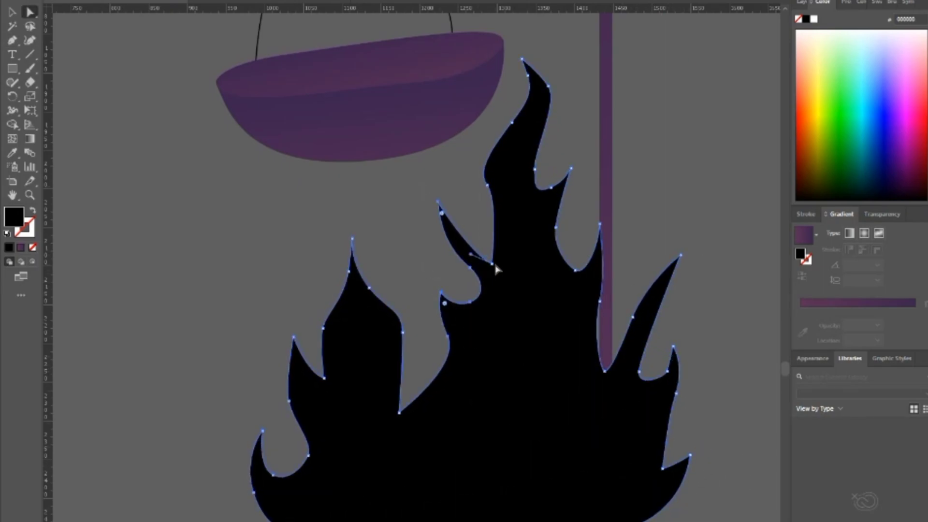
{"action": "scroll", "coordinate": [488, 241], "scroll_direction": "up", "scroll_amount": 3}
{"action": "scroll", "coordinate": [434, 338], "scroll_direction": "up", "scroll_amount": 5}
{"action": "scroll", "coordinate": [435, 339], "scroll_direction": "right", "scroll_amount": 4}
{"action": "scroll", "coordinate": [544, 238], "scroll_direction": "down", "scroll_amount": 3}
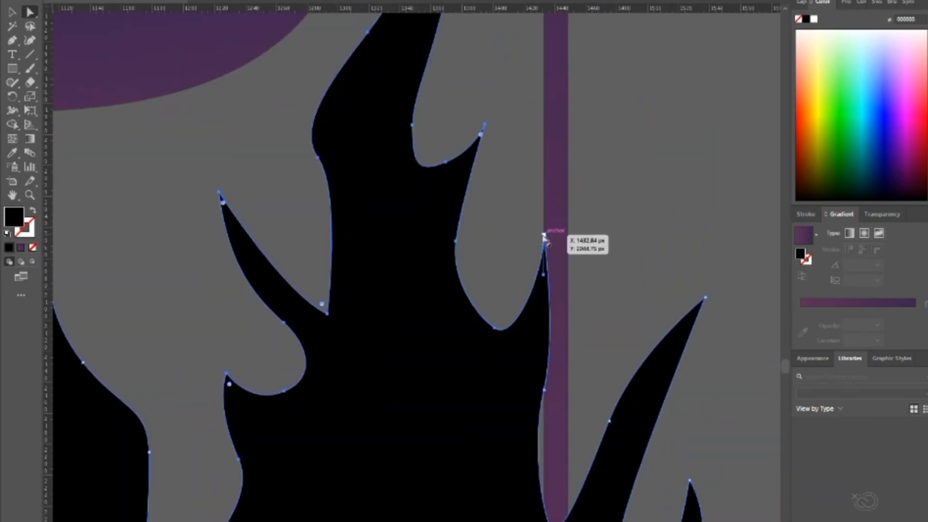
{"action": "scroll", "coordinate": [543, 238], "scroll_direction": "down", "scroll_amount": 5}
{"action": "scroll", "coordinate": [394, 331], "scroll_direction": "up", "scroll_amount": 4}
{"action": "key", "text": "ctrl+shift+a"}
{"action": "scroll", "coordinate": [403, 433], "scroll_direction": "up", "scroll_amount": 2}
Step: Add a smaller inner flame at the base of the large black flame
{"action": "left_click_drag", "start_coordinate": [322, 217], "coordinate": [532, 341]}
{"action": "scroll", "coordinate": [507, 251], "scroll_direction": "up", "scroll_amount": 3}
{"action": "scroll", "coordinate": [515, 310], "scroll_direction": "right", "scroll_amount": 4}
{"action": "scroll", "coordinate": [532, 340], "scroll_direction": "down", "scroll_amount": 5}
{"action": "scroll", "coordinate": [483, 314], "scroll_direction": "up", "scroll_amount": 3}
{"action": "left_click_drag", "start_coordinate": [519, 280], "coordinate": [540, 387]}
{"action": "scroll", "coordinate": [540, 387], "scroll_direction": "down", "scroll_amount": 5}
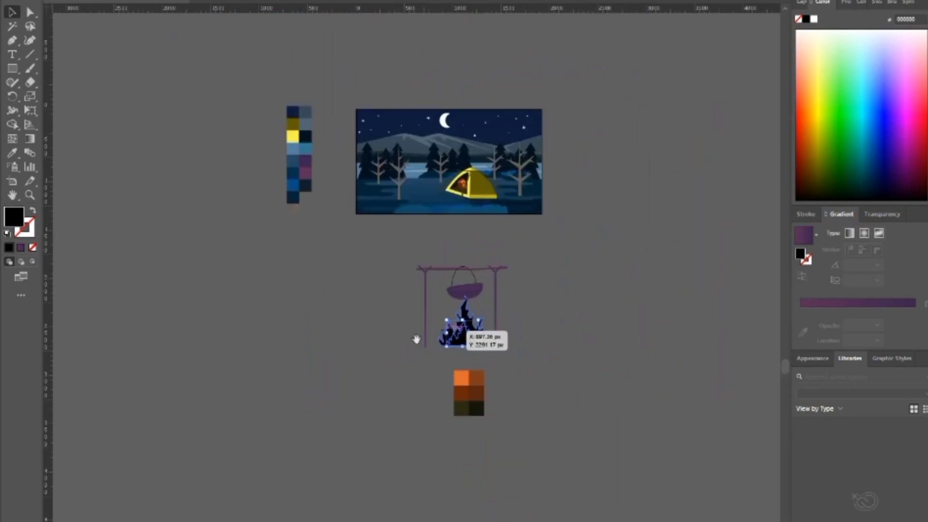
Step: Fill the small inner flame with bright yellow
{"action": "scroll", "coordinate": [420, 335], "scroll_direction": "up", "scroll_amount": 3}
{"action": "double_click", "coordinate": [13, 226]}
{"action": "left_click", "coordinate": [392, 288]}
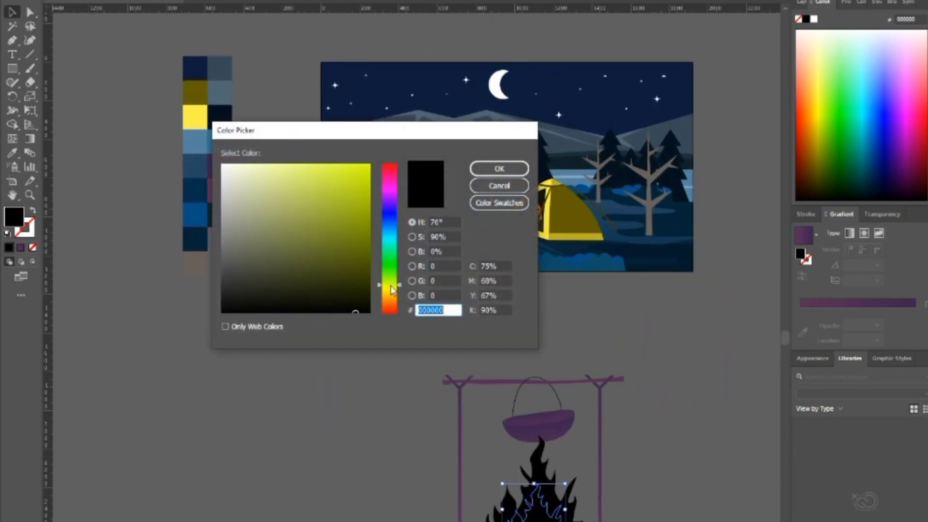
{"action": "key", "text": "Return"}
Step: Fill the large outer flame with orange F47F0B
{"action": "scroll", "coordinate": [531, 314], "scroll_direction": "down", "scroll_amount": 3}
{"action": "scroll", "coordinate": [576, 369], "scroll_direction": "up", "scroll_amount": 3}
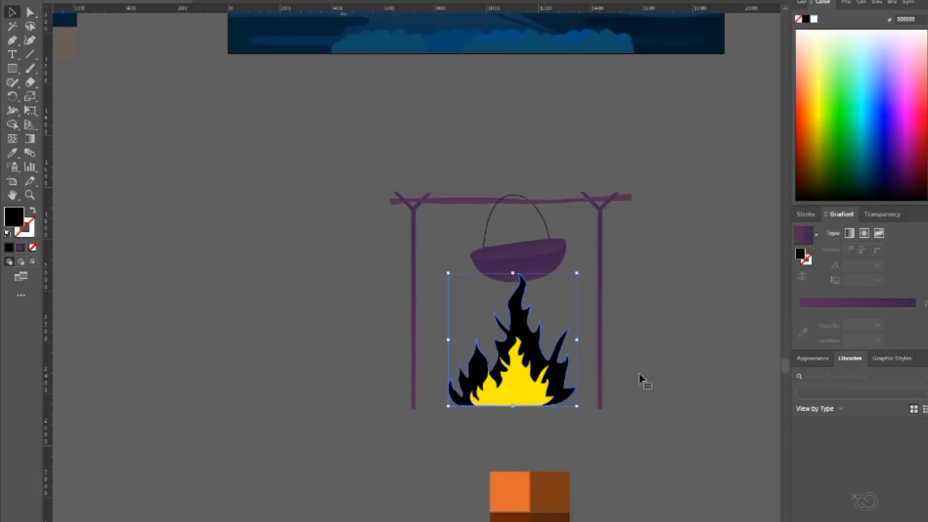
{"action": "double_click", "coordinate": [18, 222]}
{"action": "left_click", "coordinate": [392, 303]}
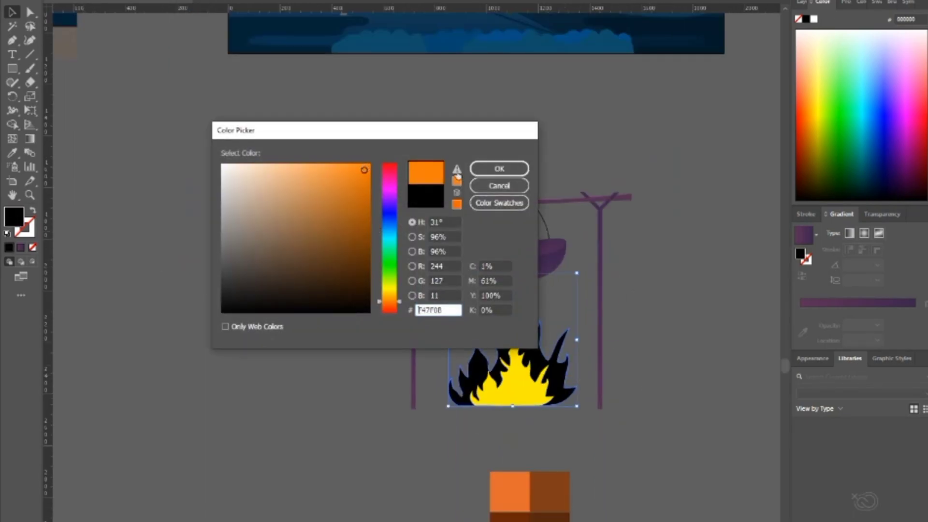
{"action": "left_click", "coordinate": [499, 168]}
Step: Stretch the pot and its handle downward so the bowl reaches the tip of the flame
{"action": "scroll", "coordinate": [338, 428], "scroll_direction": "right", "scroll_amount": 3}
{"action": "left_click", "coordinate": [363, 377]}
{"action": "scroll", "coordinate": [368, 278], "scroll_direction": "up", "scroll_amount": 2}
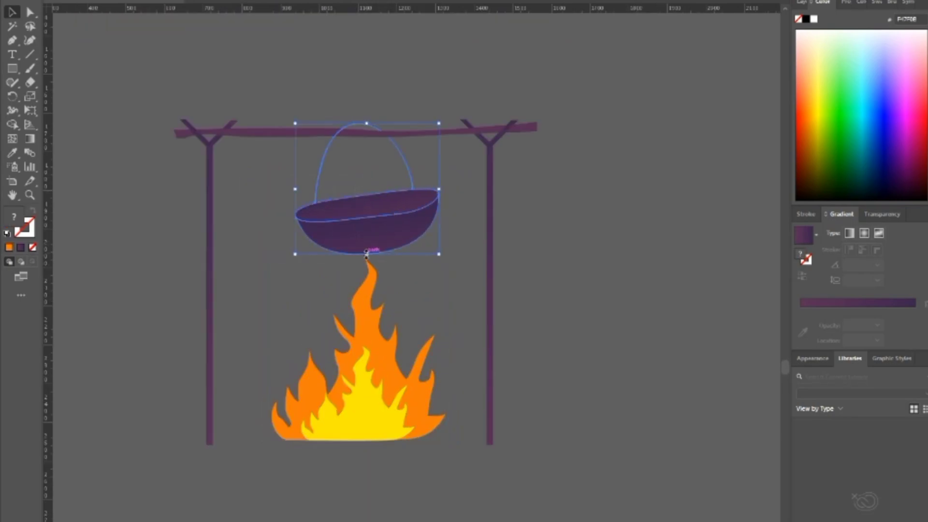
{"action": "left_click_drag", "start_coordinate": [366, 254], "coordinate": [366, 289]}
{"action": "right_click", "coordinate": [382, 201]}
{"action": "left_click", "coordinate": [396, 298]}
Step: Scale down the campfire with its frame and pot, and place it in the night scene to the left of the tent
{"action": "left_click_drag", "start_coordinate": [450, 282], "coordinate": [419, 233]}
{"action": "left_click_drag", "start_coordinate": [463, 203], "coordinate": [404, 269]}
{"action": "key", "text": "ctrl+shift+a"}
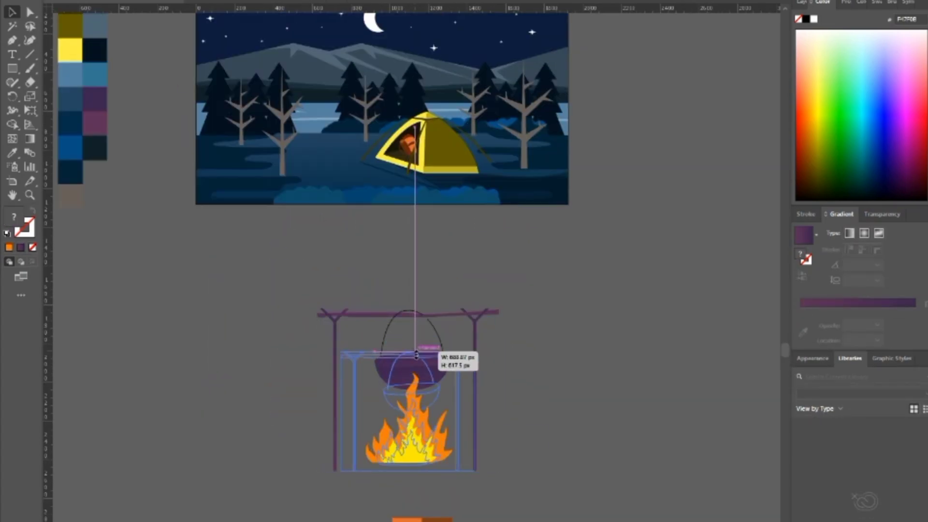
{"action": "left_click_drag", "start_coordinate": [416, 355], "coordinate": [416, 356]}
{"action": "scroll", "coordinate": [416, 357], "scroll_direction": "up", "scroll_amount": 3}
{"action": "left_click_drag", "start_coordinate": [459, 517], "coordinate": [405, 461]}
{"action": "scroll", "coordinate": [405, 314], "scroll_direction": "up", "scroll_amount": 3}
{"action": "scroll", "coordinate": [416, 410], "scroll_direction": "down", "scroll_amount": 3}
{"action": "left_click", "coordinate": [446, 435]}
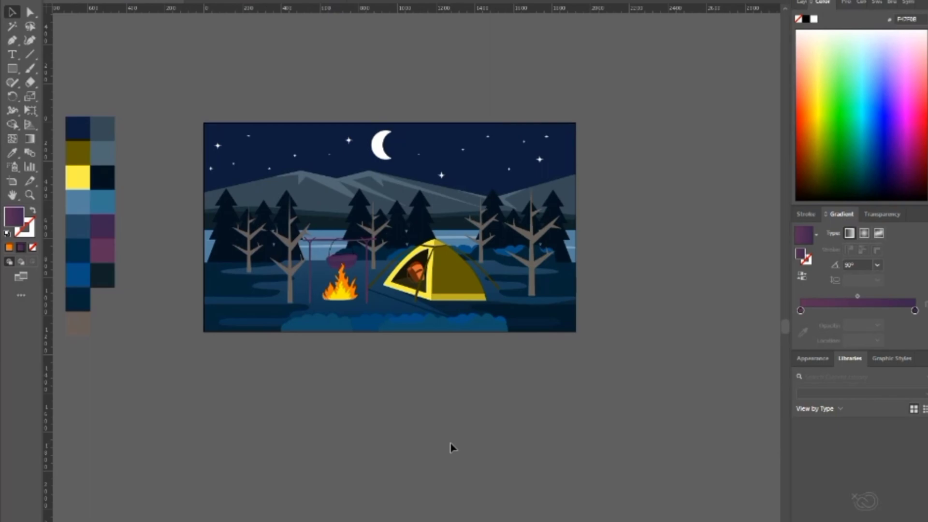
{"action": "scroll", "coordinate": [309, 331], "scroll_direction": "up", "scroll_amount": 4}
{"action": "right_click", "coordinate": [359, 297]}
{"action": "left_click", "coordinate": [389, 395]}
{"action": "left_click_drag", "start_coordinate": [407, 319], "coordinate": [345, 319]}
Step: Move the teal and blue foreground bush cluster in front of the tent to the right
{"action": "left_click_drag", "start_coordinate": [532, 270], "coordinate": [324, 410]}
{"action": "left_click", "coordinate": [358, 438]}
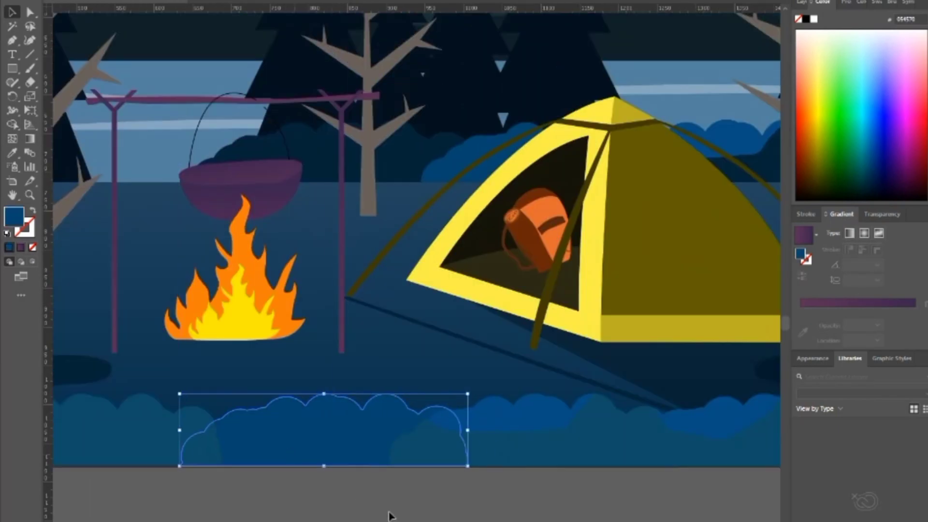
{"action": "left_click_drag", "start_coordinate": [579, 411], "coordinate": [287, 455]}
Step: Scale down the campfire with its frame and pot slightly and nudge it upward
{"action": "scroll", "coordinate": [405, 386], "scroll_direction": "down", "scroll_amount": 3}
{"action": "left_click", "coordinate": [369, 464]}
{"action": "left_click_drag", "start_coordinate": [369, 373], "coordinate": [370, 401]}
{"action": "left_click_drag", "start_coordinate": [381, 463], "coordinate": [377, 449]}
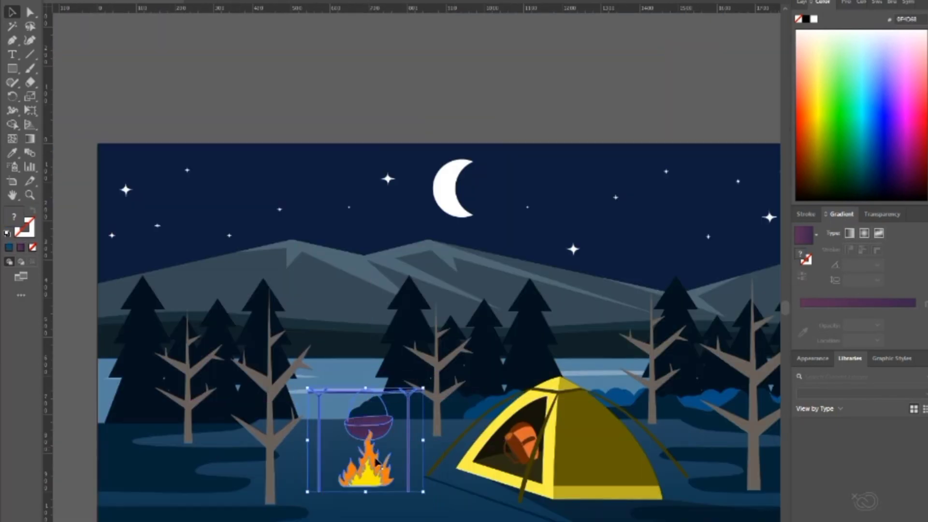
Step: Ungroup the tent and its cast shadow, and select the shadow shapes on the ground
{"action": "scroll", "coordinate": [370, 511], "scroll_direction": "down", "scroll_amount": 3}
{"action": "left_click", "coordinate": [534, 515]}
{"action": "scroll", "coordinate": [529, 516], "scroll_direction": "up", "scroll_amount": 1}
{"action": "left_click", "coordinate": [383, 507]}
{"action": "right_click", "coordinate": [422, 473]}
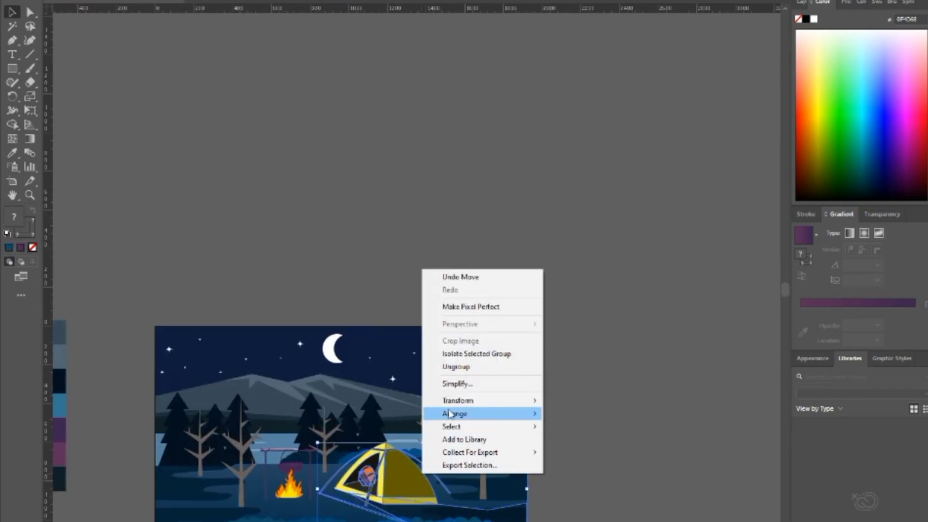
{"action": "left_click", "coordinate": [454, 367]}
{"action": "left_click", "coordinate": [574, 466]}
{"action": "scroll", "coordinate": [555, 514], "scroll_direction": "up", "scroll_amount": 2}
{"action": "left_click", "coordinate": [386, 513]}
{"action": "left_click_drag", "start_coordinate": [387, 513], "coordinate": [488, 494]}
{"action": "left_click", "coordinate": [263, 480], "text": "shift"}
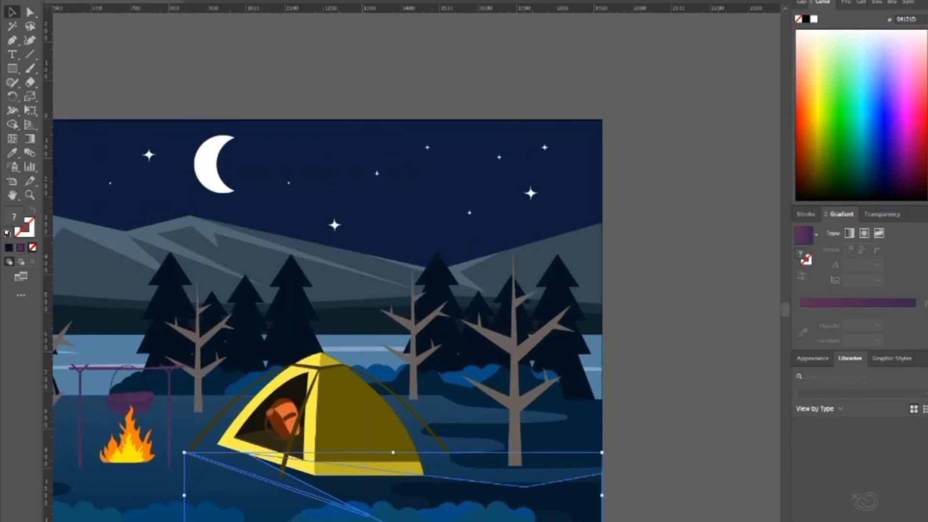
Step: Copy the thin rope shadow from the tent's left side to its right side, running from the right guy rope across the ground
{"action": "left_click", "coordinate": [497, 520]}
{"action": "scroll", "coordinate": [497, 521], "scroll_direction": "up", "scroll_amount": 1}
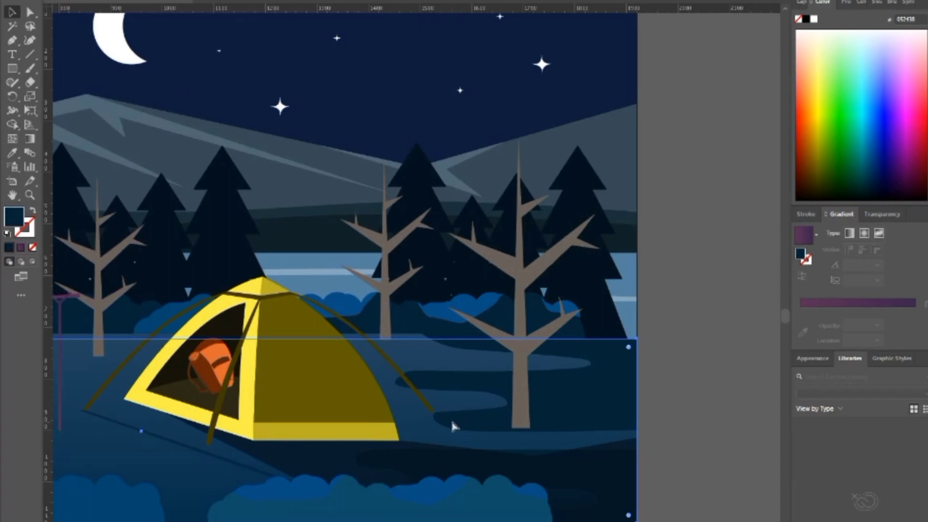
{"action": "left_click", "coordinate": [474, 397]}
{"action": "left_click", "coordinate": [701, 380]}
{"action": "scroll", "coordinate": [253, 379], "scroll_direction": "down", "scroll_amount": 1}
{"action": "scroll", "coordinate": [228, 440], "scroll_direction": "up", "scroll_amount": 2}
{"action": "scroll", "coordinate": [228, 440], "scroll_direction": "down", "scroll_amount": 2}
{"action": "left_click_drag", "start_coordinate": [229, 440], "coordinate": [491, 441]}
{"action": "scroll", "coordinate": [452, 425], "scroll_direction": "up", "scroll_amount": 1}
{"action": "left_click_drag", "start_coordinate": [513, 501], "coordinate": [565, 433]}
Step: Fill the copied rope shadow with the dark blue 052438 sampled from the ground
{"action": "left_click", "coordinate": [517, 385]}
{"action": "double_click", "coordinate": [21, 221]}
{"action": "key", "text": "Return"}
{"action": "left_click", "coordinate": [534, 367]}
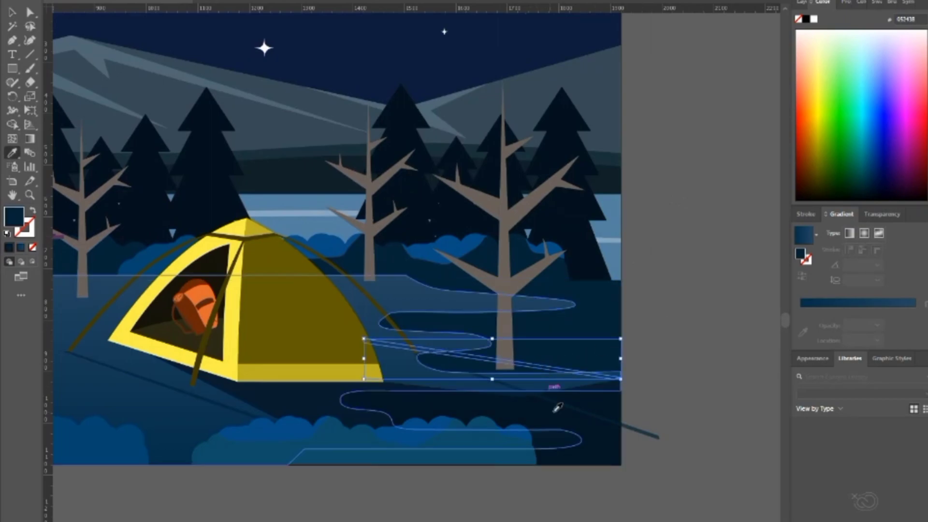
Step: Send the copied rope shadow to the back of the stacking order
{"action": "key", "text": "v"}
{"action": "left_click", "coordinate": [441, 347]}
{"action": "key", "text": "ctrl+shift+["}
{"action": "left_click", "coordinate": [440, 348]}
{"action": "key", "text": "ctrl+shift+["}
Step: Select the large bare tree standing over the rope shadow to the right of the tent
{"action": "left_click", "coordinate": [682, 325]}
{"action": "left_click", "coordinate": [505, 358]}
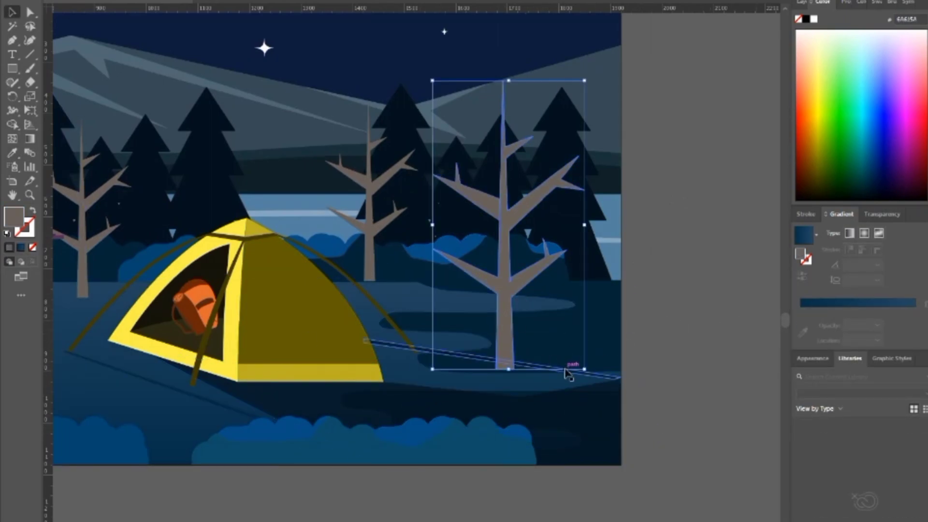